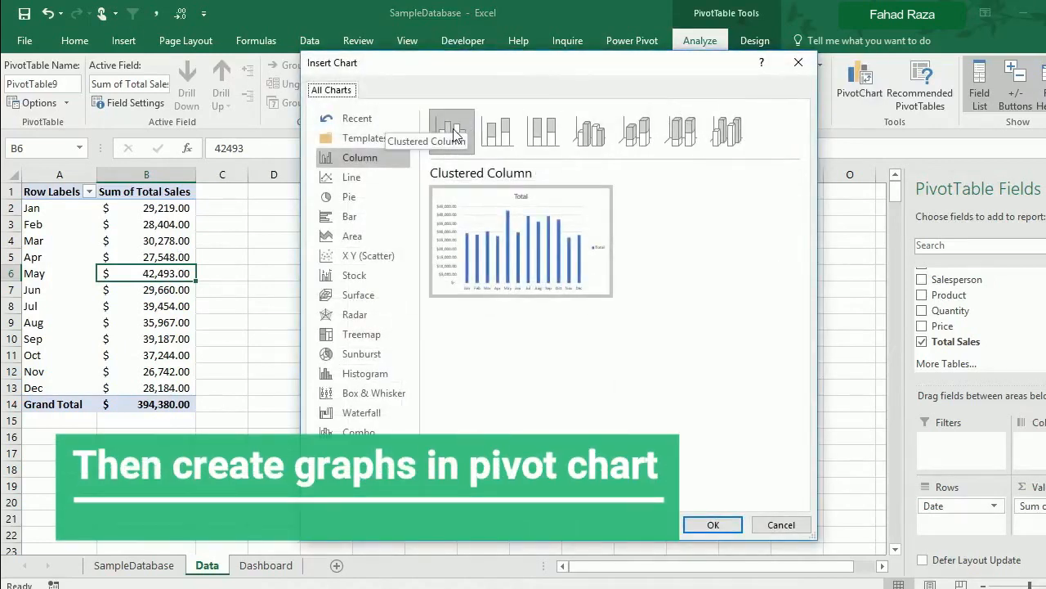
- Insert a clustered column PivotChart from the monthly sales PivotTable and remove its field buttons and legend
left_click(710, 524)
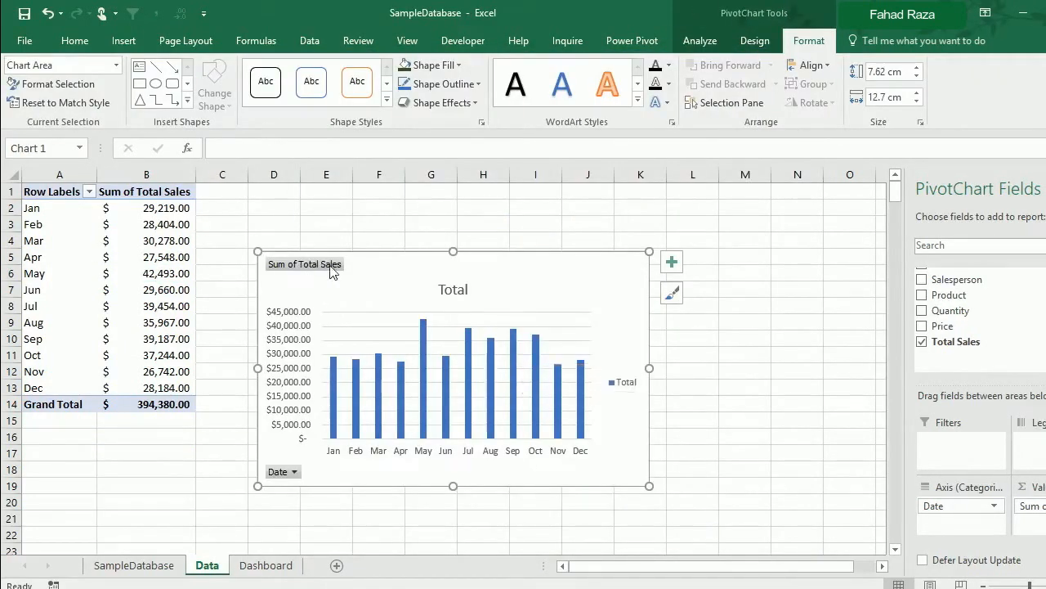
left_click(700, 40)
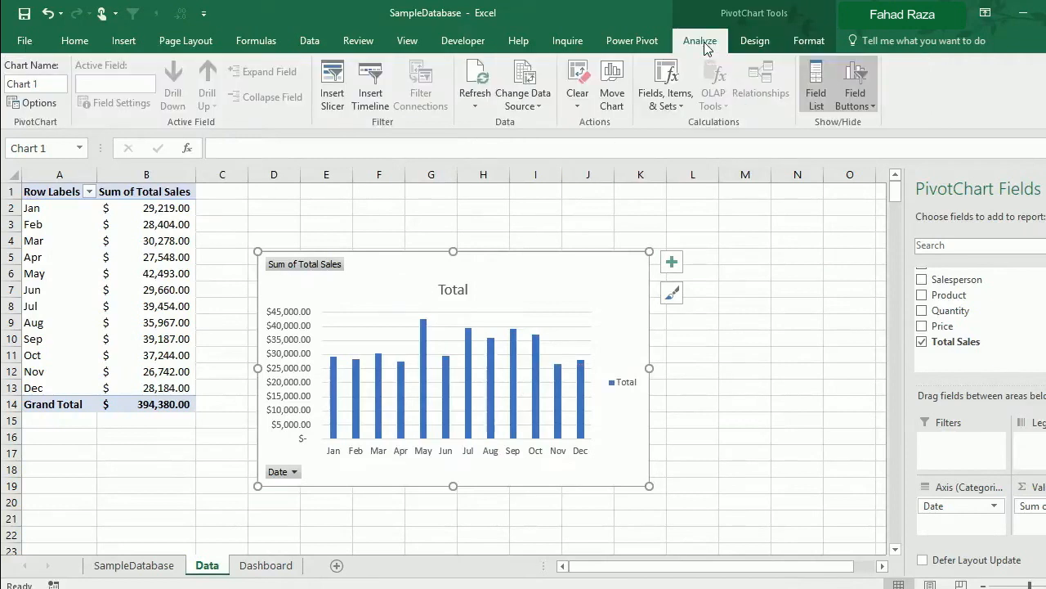
left_click(858, 76)
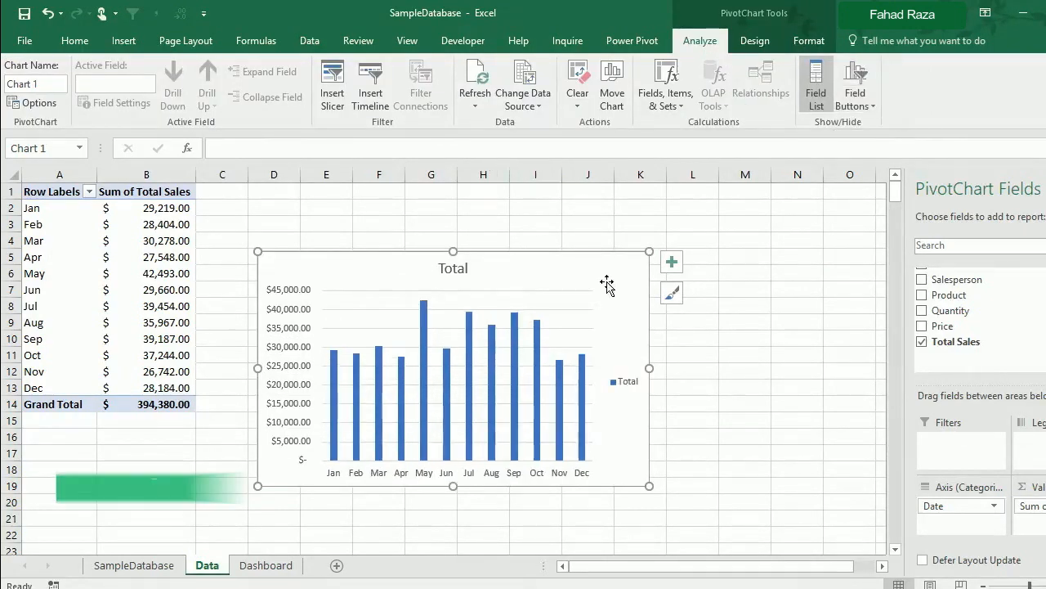
left_click(627, 382)
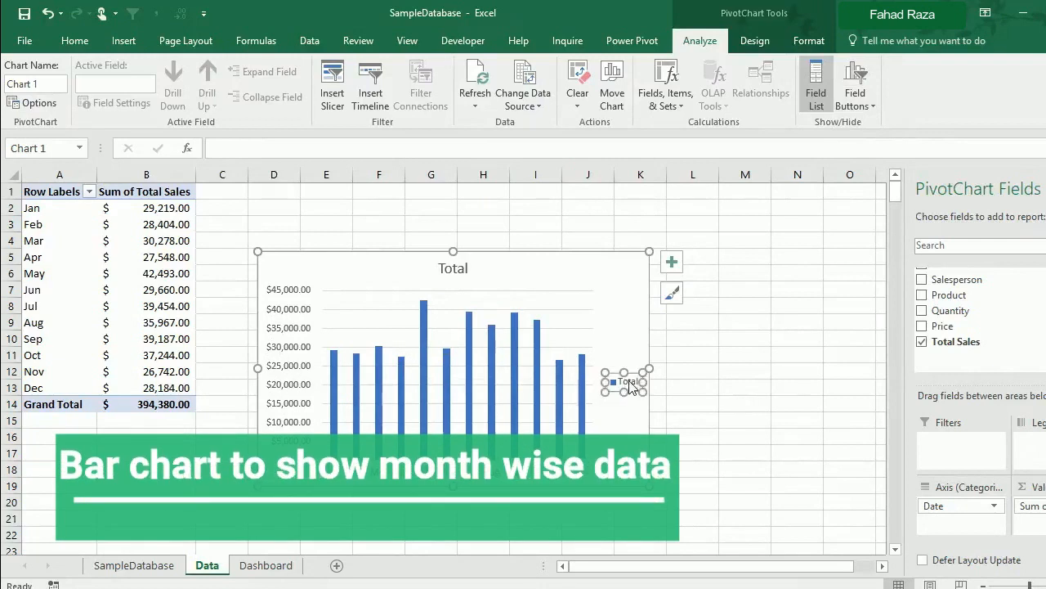
key("Delete")
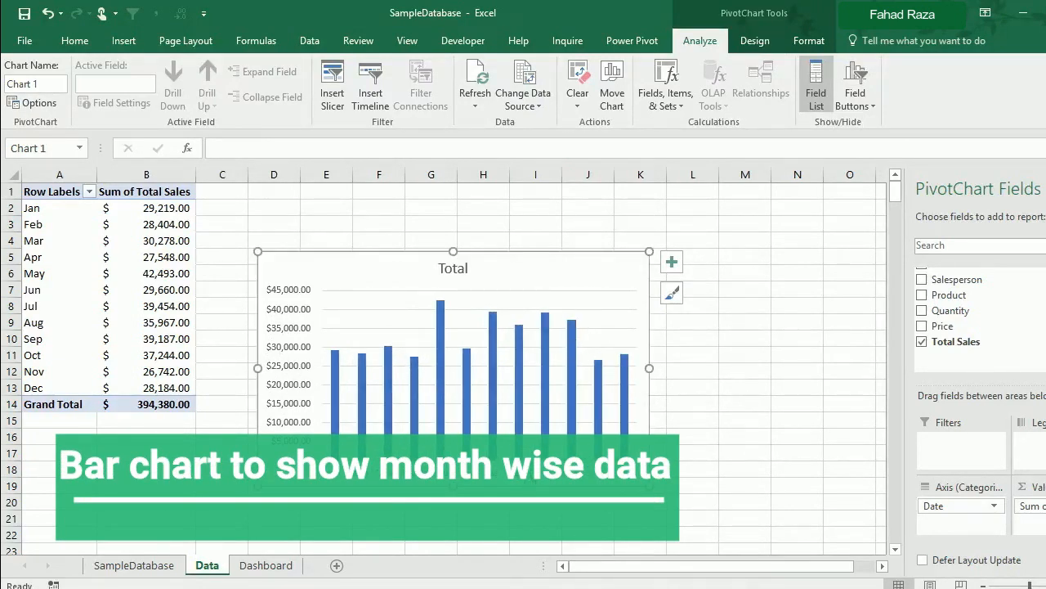
- Widen the monthly sales columns by setting the data series gap width to 50%
right_click(522, 479)
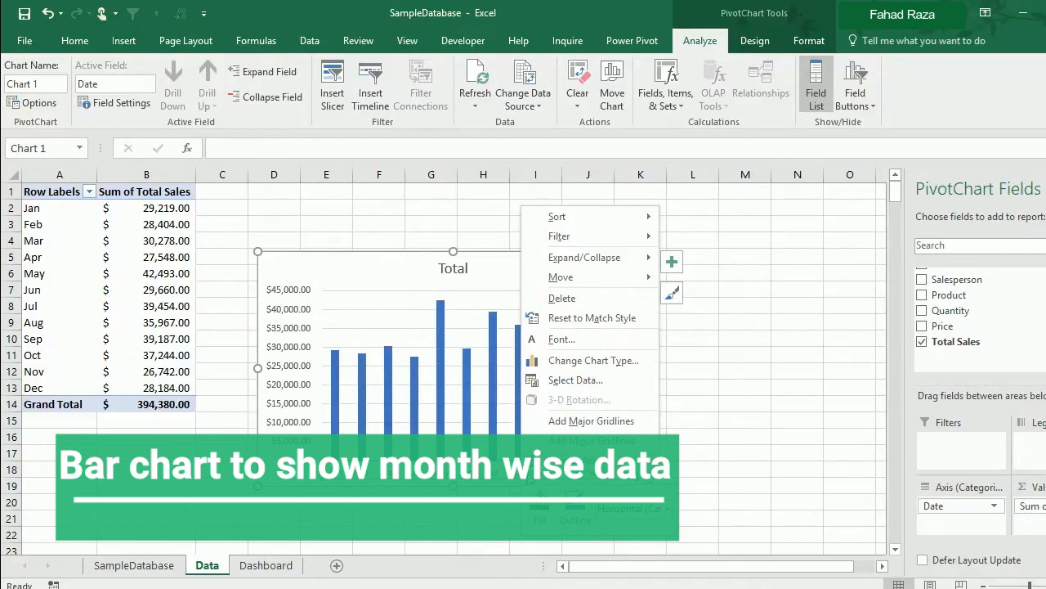
key("Escape")
right_click(494, 421)
left_click(532, 415)
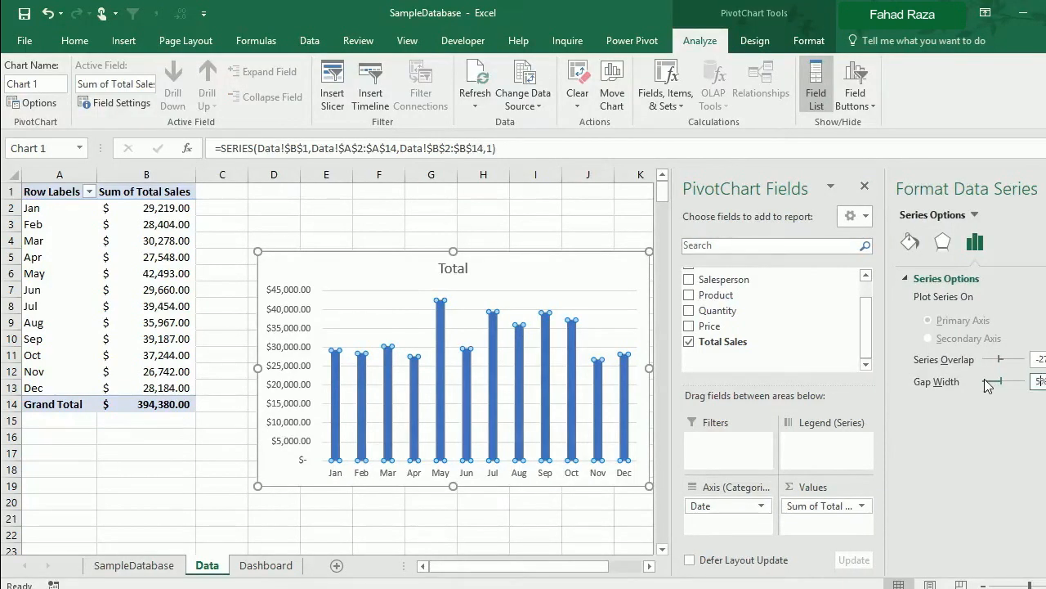
left_click_drag(985, 380, 983, 381)
left_click(497, 507)
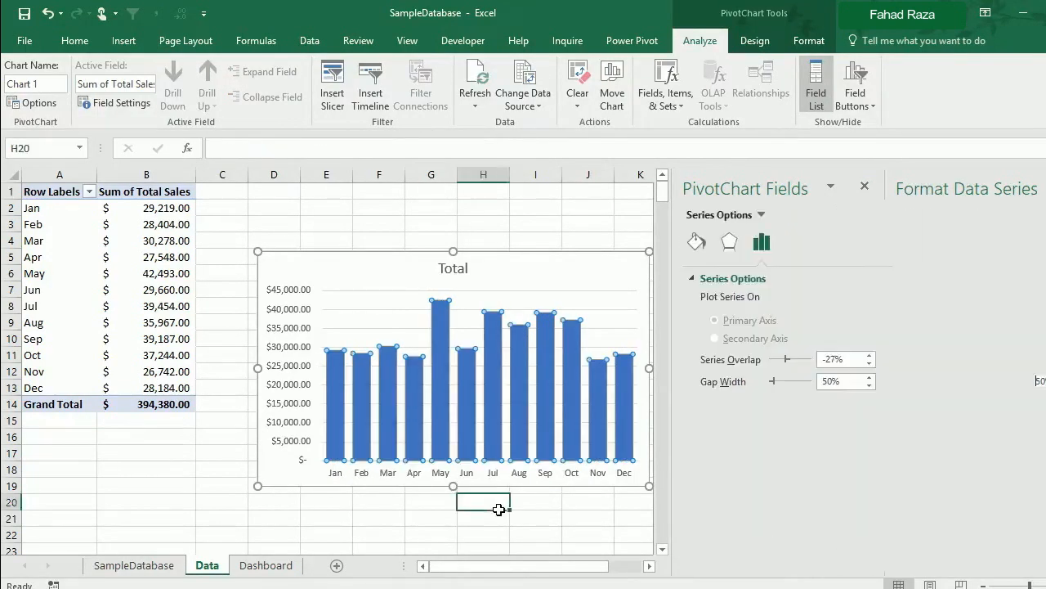
- Change the column chart's title to "Total Sales" and make it bold
left_click(467, 270)
left_click(467, 270)
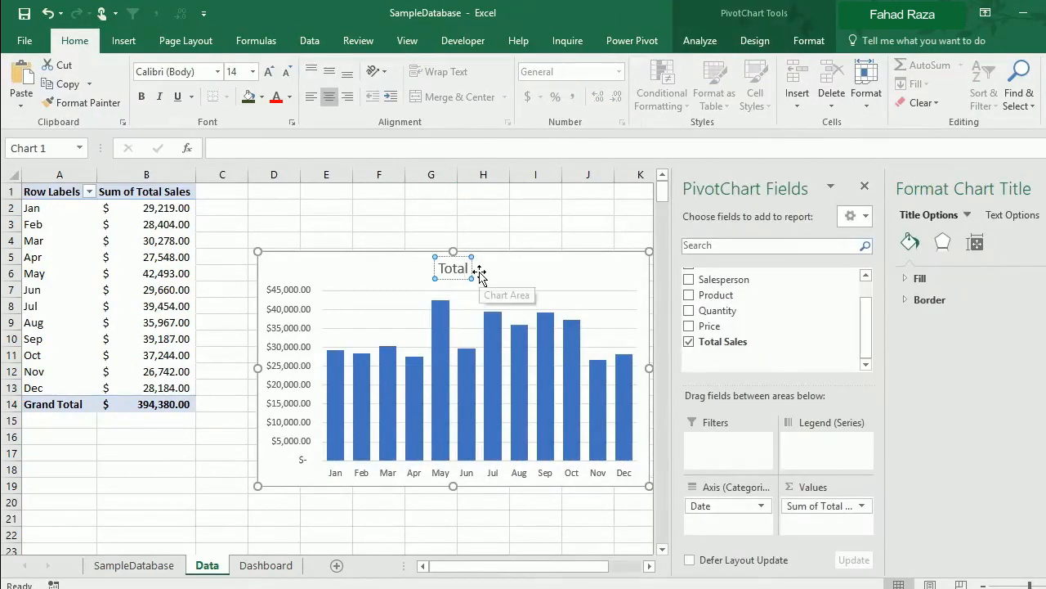
type("Sales")
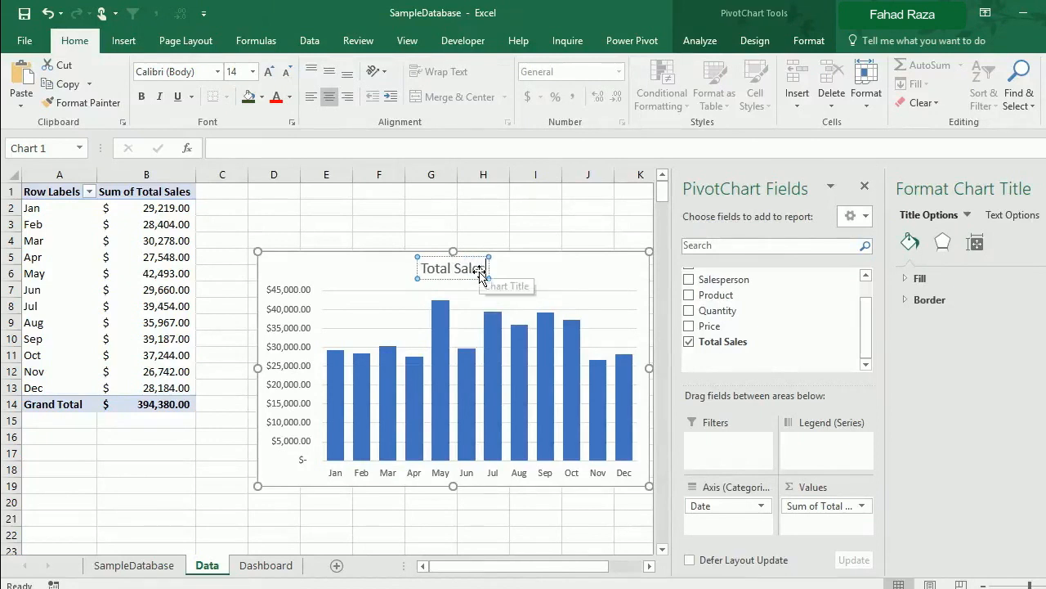
triple_click(468, 269)
key("ctrl+b")
- Set the border of the Total Sales chart area to No line
left_click(544, 269)
left_click(922, 300)
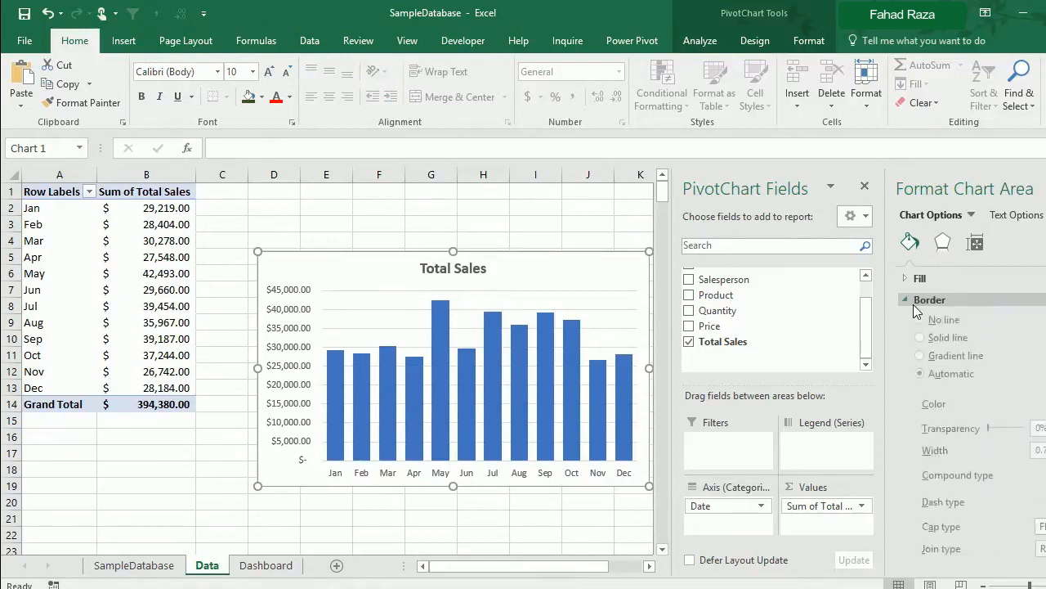
left_click(536, 219)
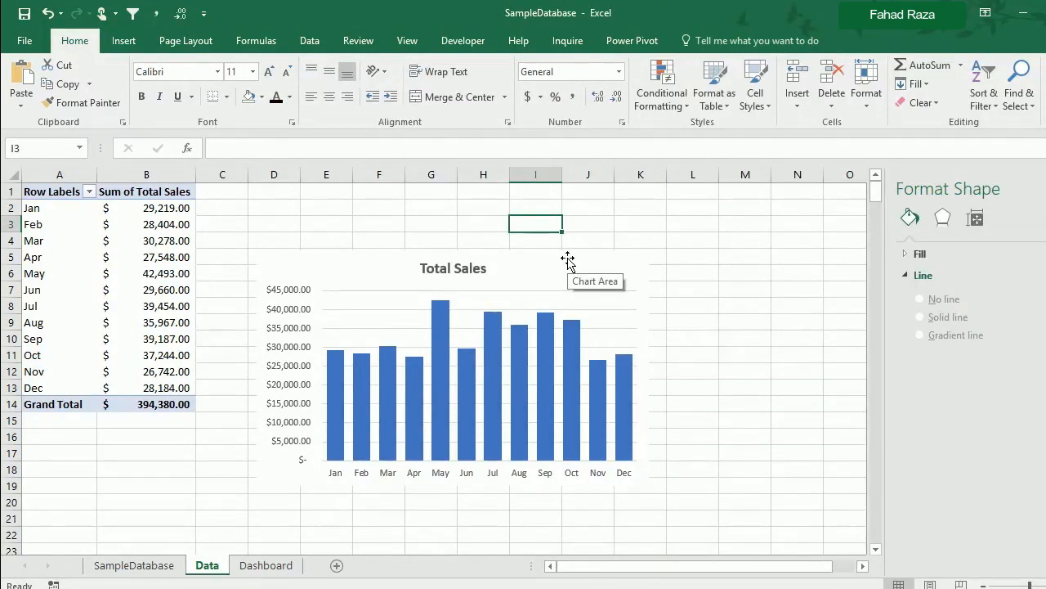
- Move the Total Sales chart from the Data sheet to the Dashboard sheet, with its upper-left corner near cell B3
left_click(568, 260)
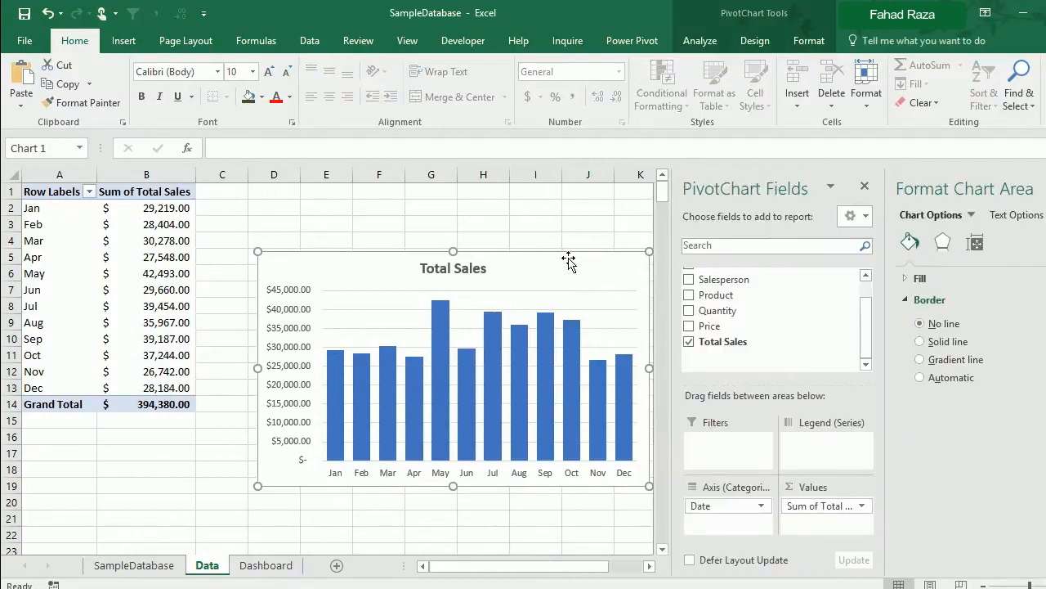
key("ctrl+x")
left_click(274, 565)
left_click(168, 348)
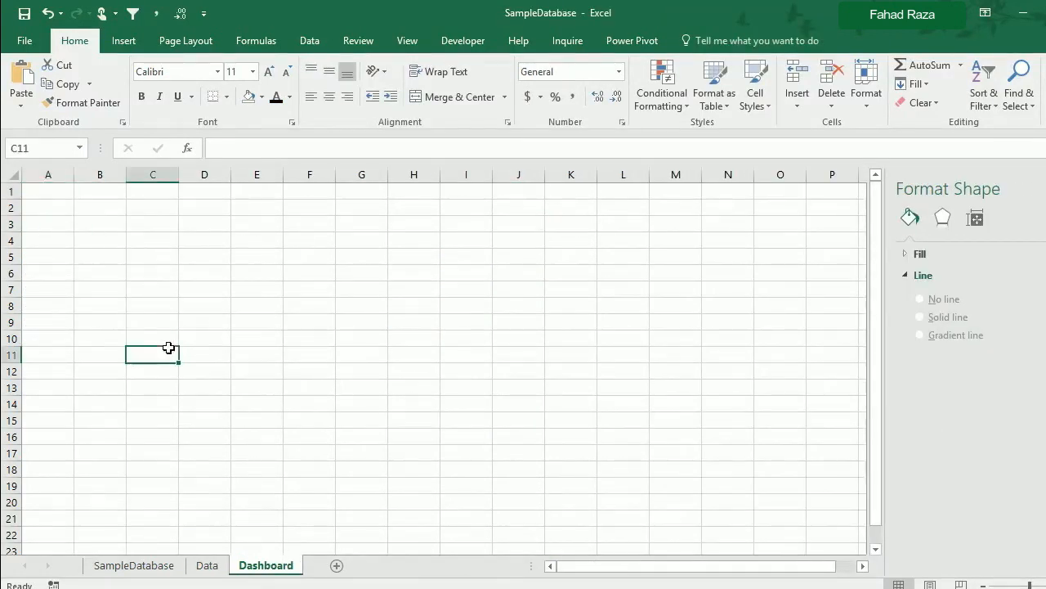
key("ctrl+v")
left_click_drag(256, 354, 203, 226)
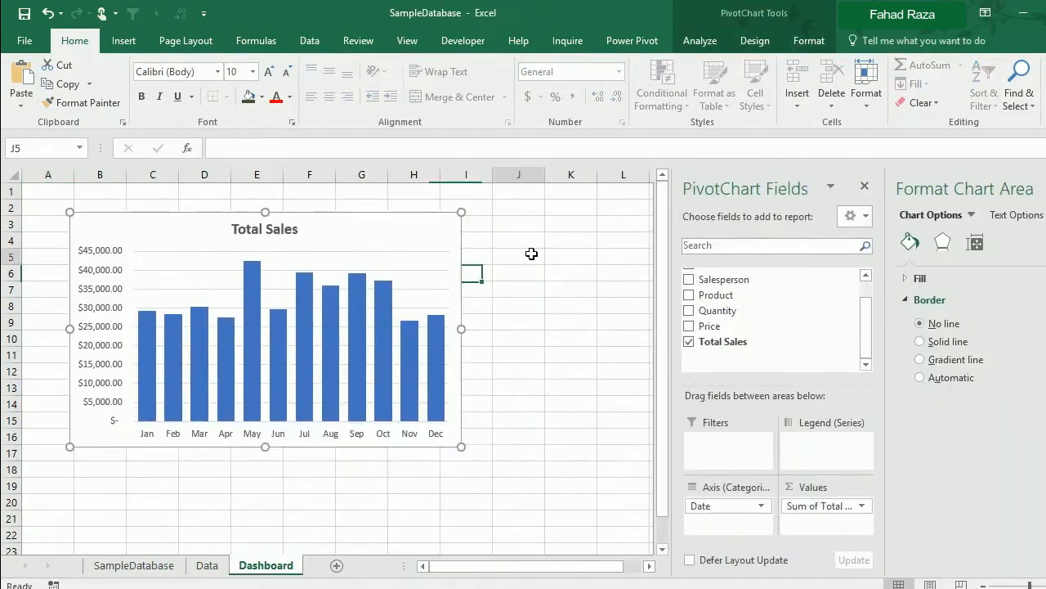
- Hide the gridlines on the Dashboard sheet
left_click(532, 253)
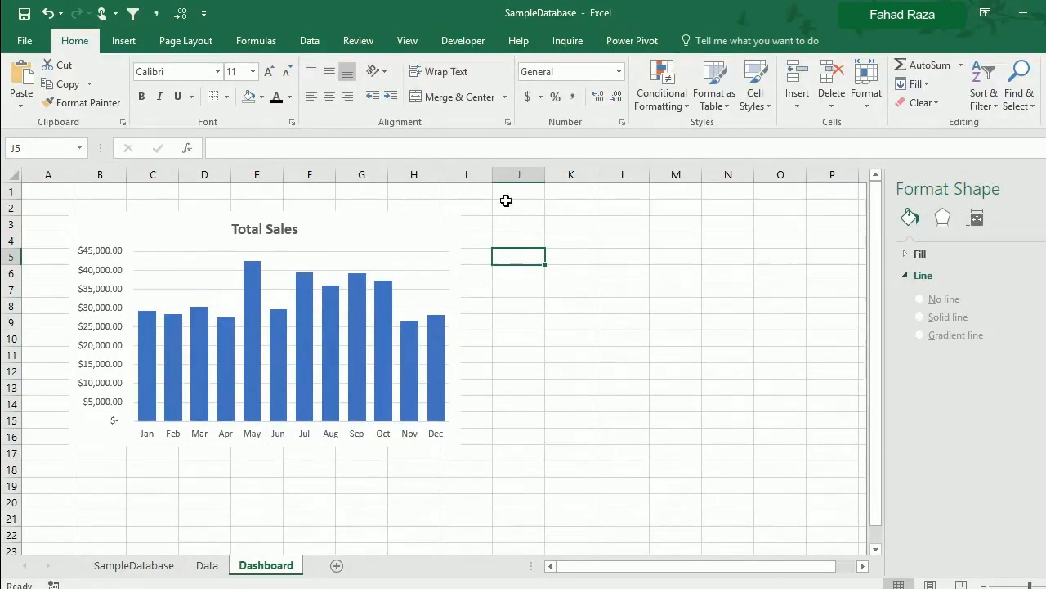
left_click(407, 40)
left_click(211, 98)
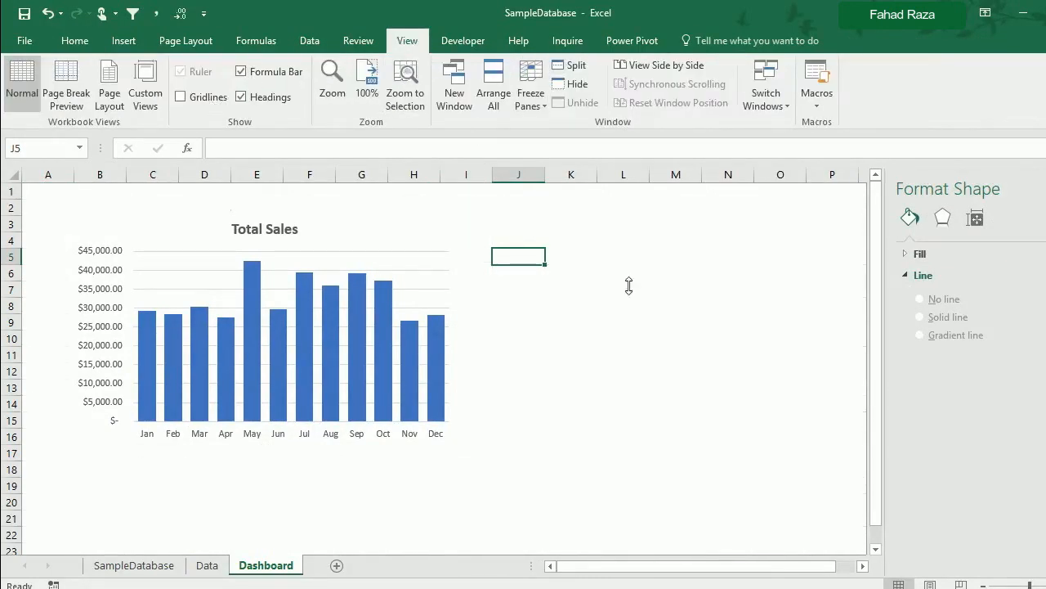
- Create a second PivotTable from the dataset1 range at cell D1 of the Data sheet
left_click(206, 566)
left_click(278, 192)
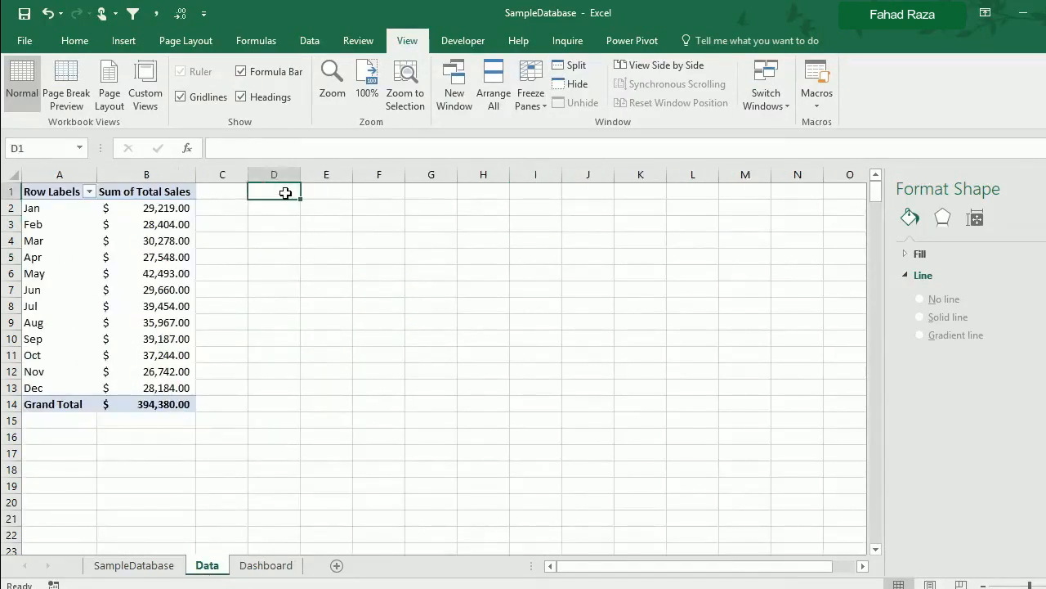
left_click(123, 40)
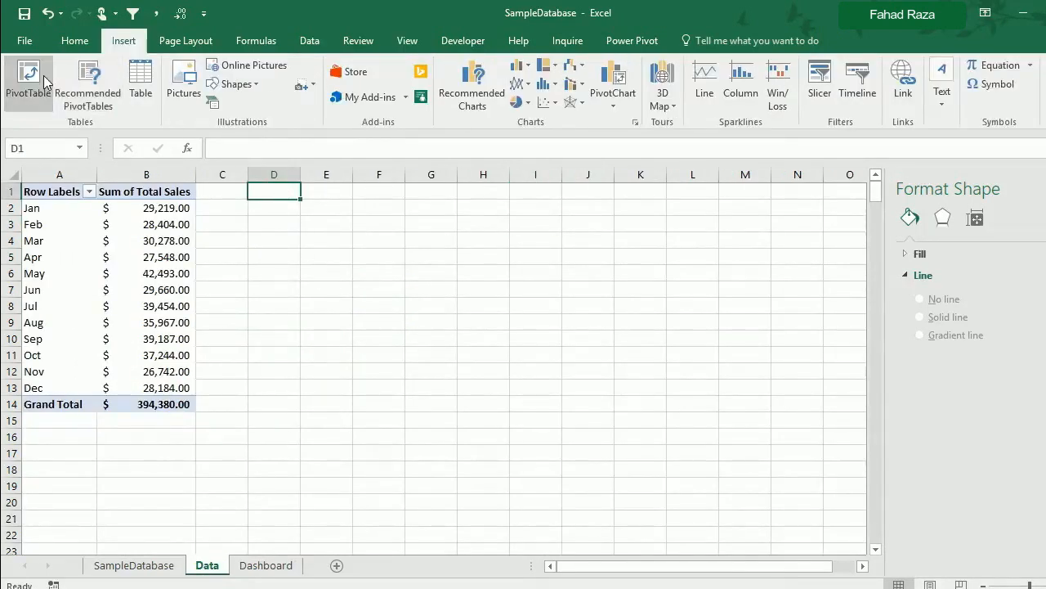
left_click(43, 75)
type("dataset1")
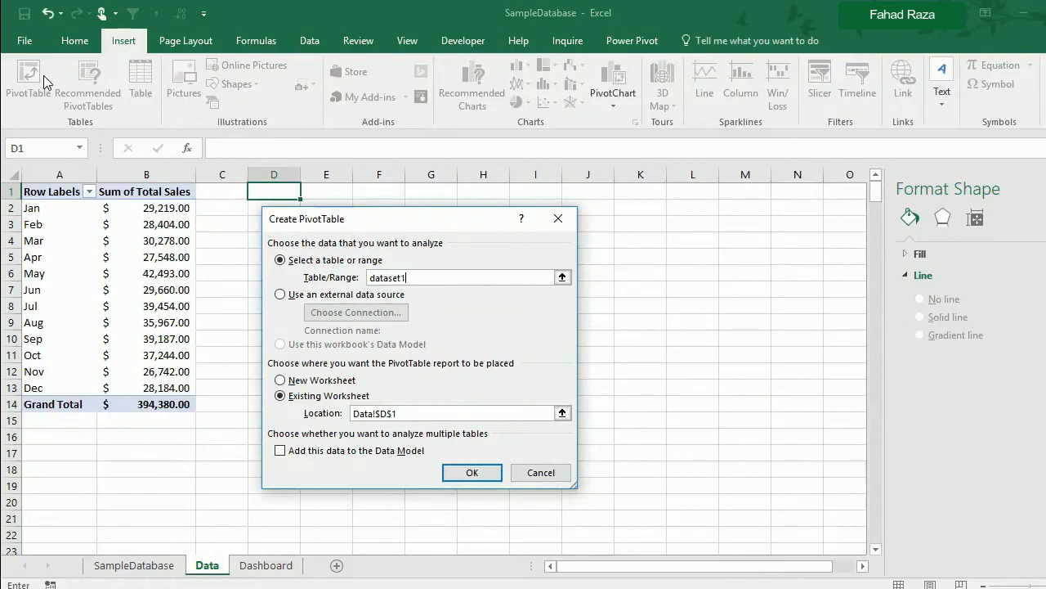
key("Return")
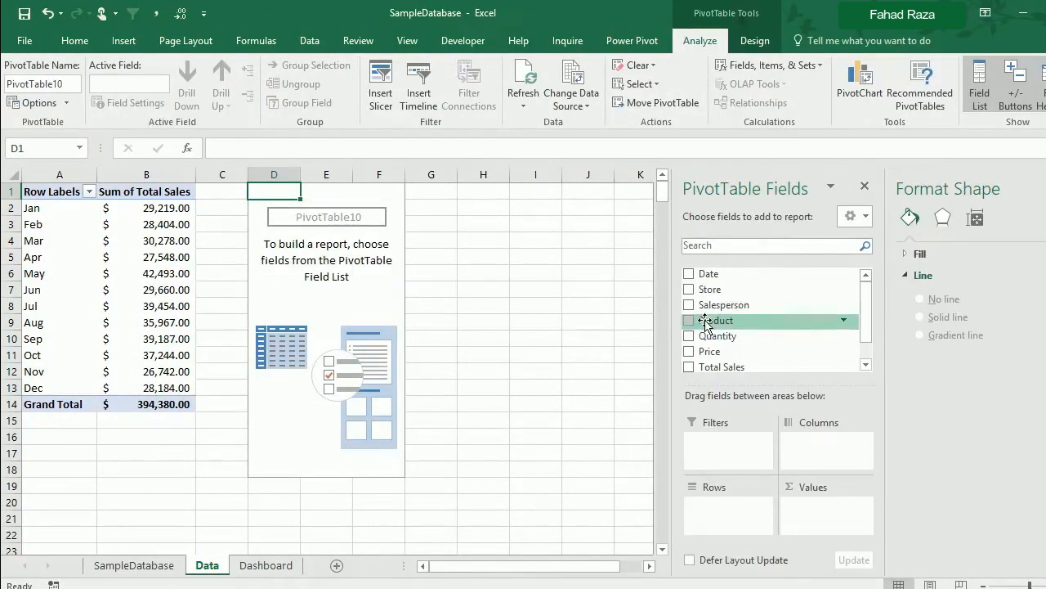
- Summarize Total Sales as values with Product as rows in the new PivotTable
scroll(859, 350, "down", 1)
left_click_drag(722, 342, 816, 505)
left_click_drag(717, 294, 727, 500)
- Apply the Accounting number format to the Sum of Total Sales field in the product PivotTable
right_click(366, 245)
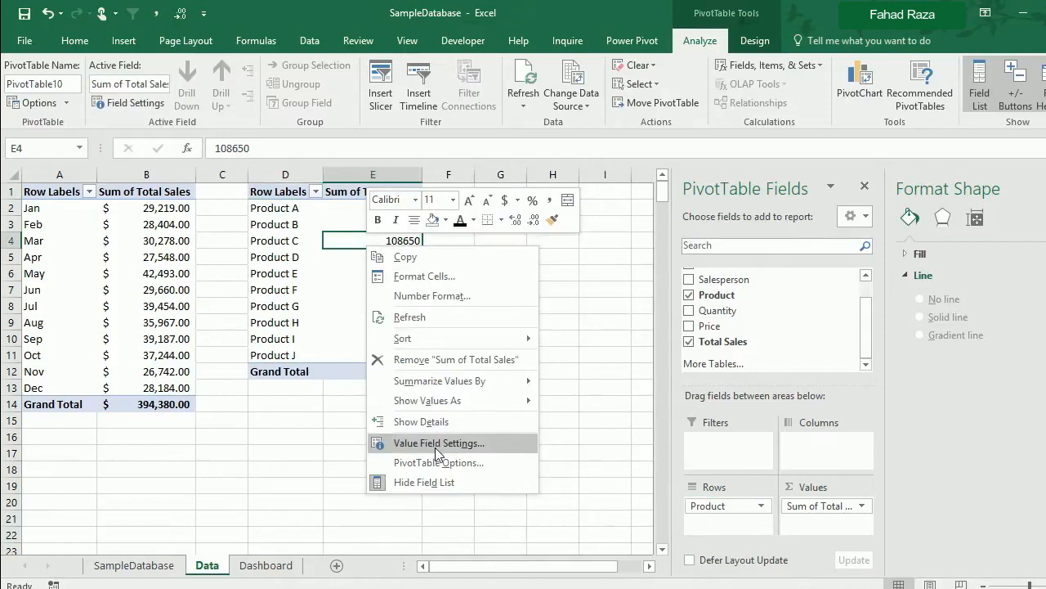
left_click(383, 441)
left_click(329, 548)
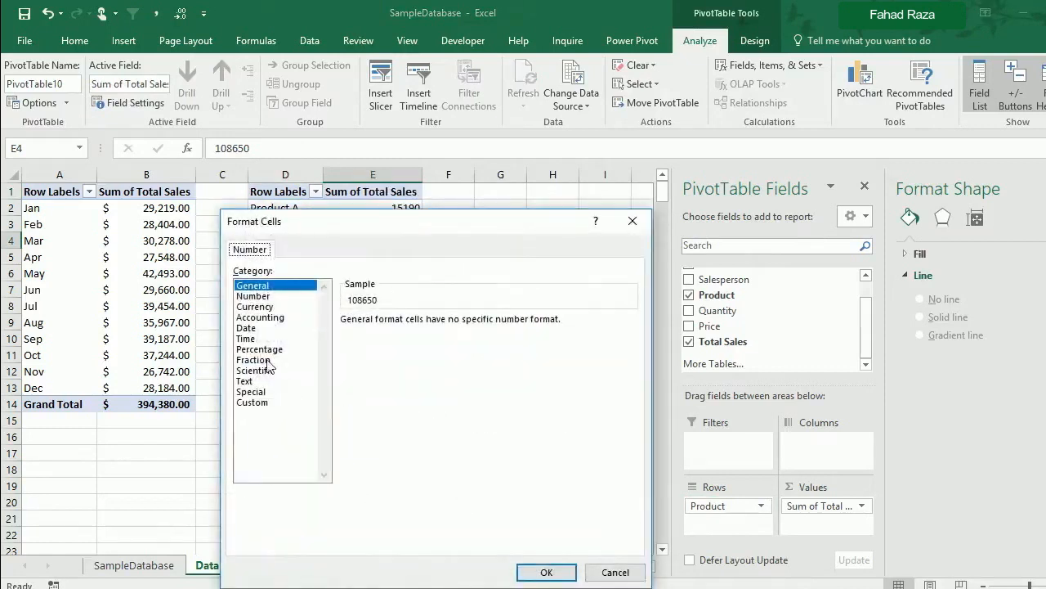
double_click(260, 317)
left_click(481, 554)
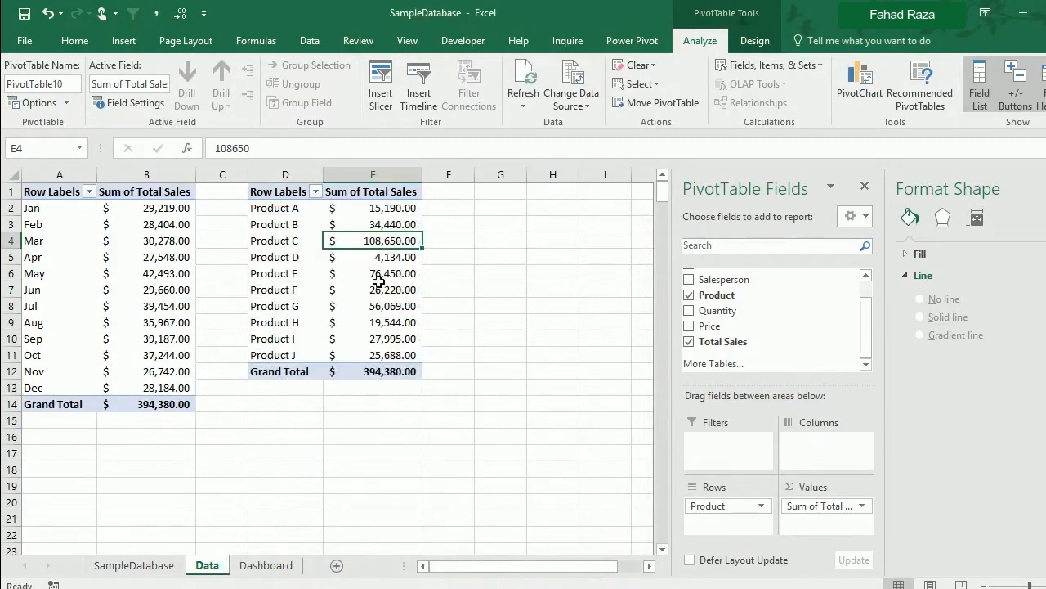
- Insert a 3-D Pie PivotChart from the product sales PivotTable
left_click(854, 86)
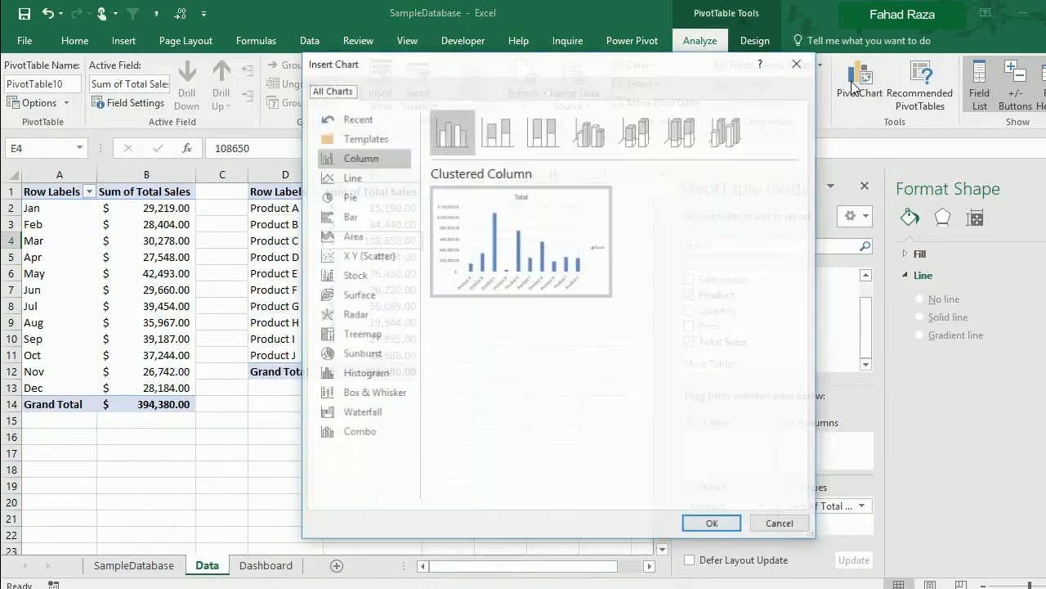
left_click(348, 209)
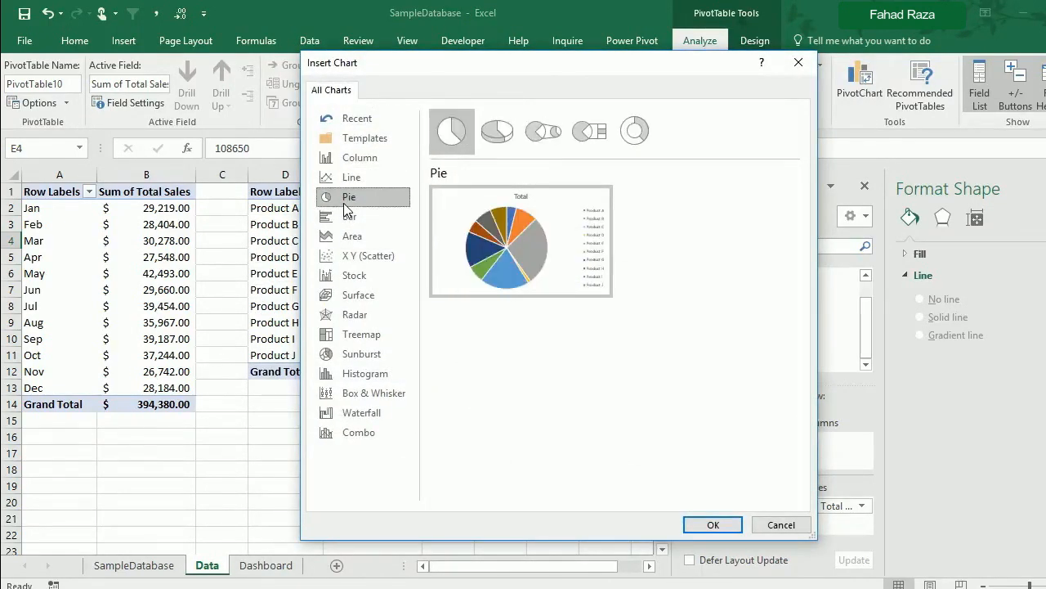
left_click(498, 135)
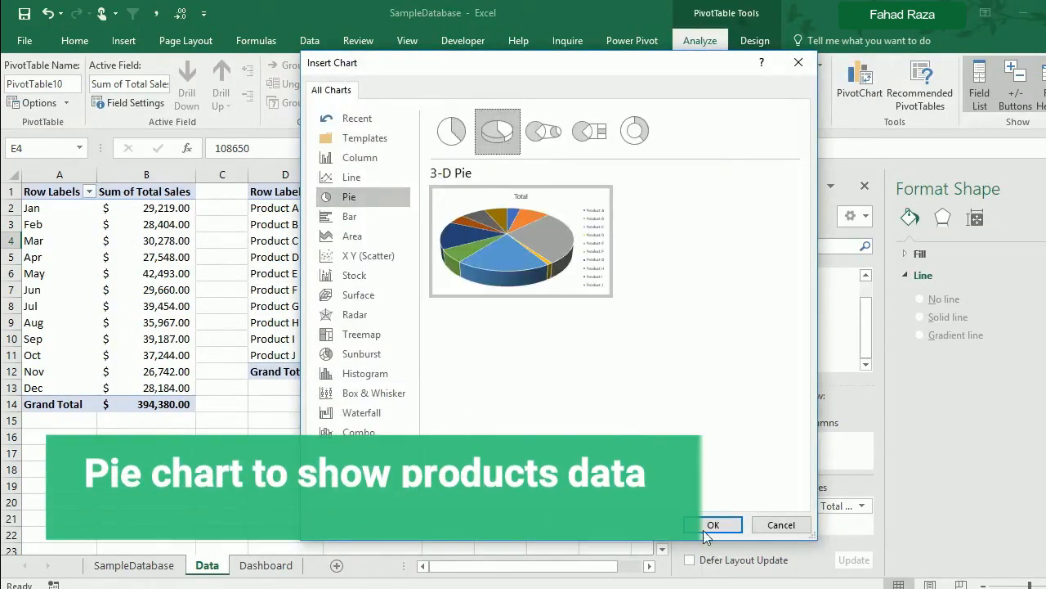
left_click(707, 530)
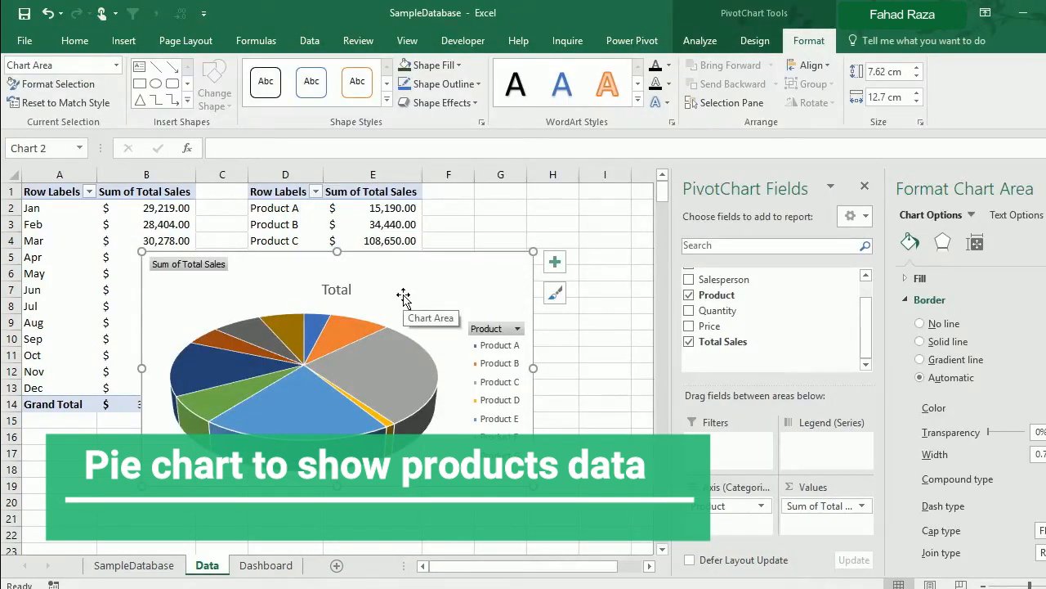
- Move the pie chart to the Dashboard sheet and place it to the right of the Total Sales column chart
key("ctrl+x")
left_click(266, 565)
left_click(603, 325)
key("ctrl+v")
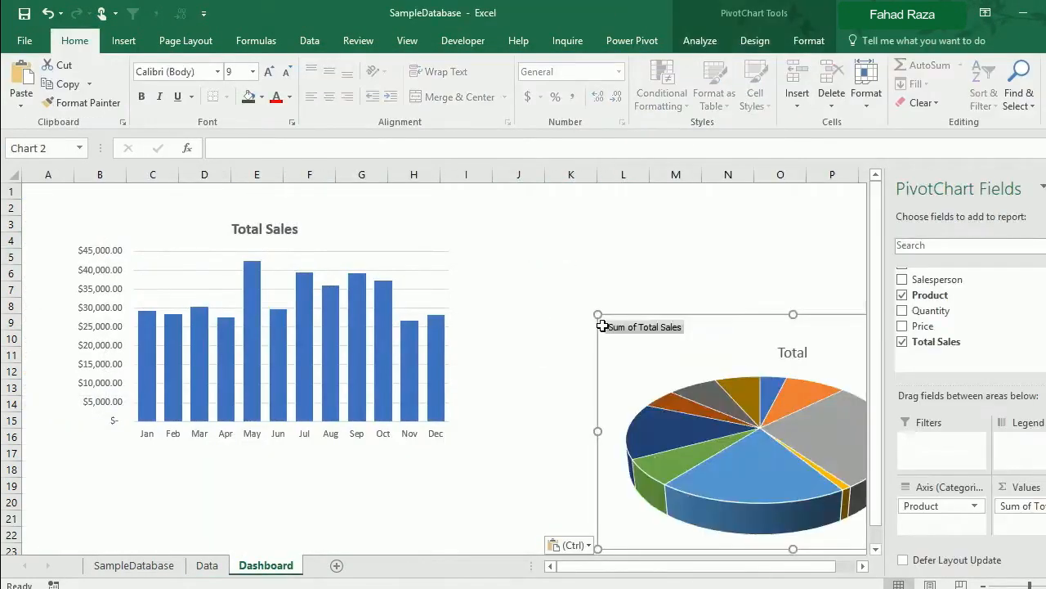
left_click_drag(624, 353, 509, 249)
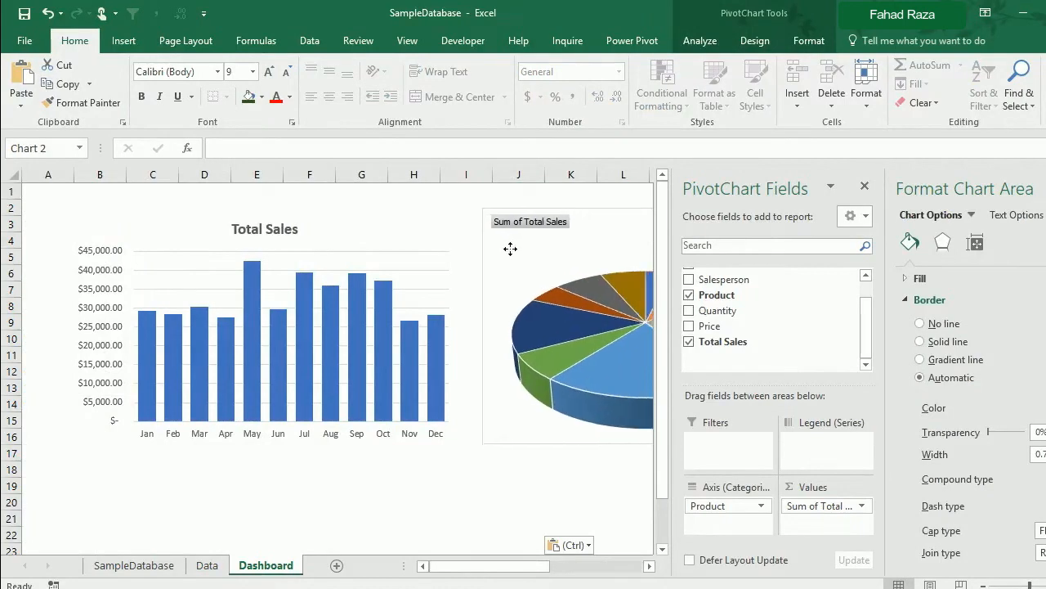
- Hide the pie chart's field buttons and set its chart area border to No line
left_click(700, 40)
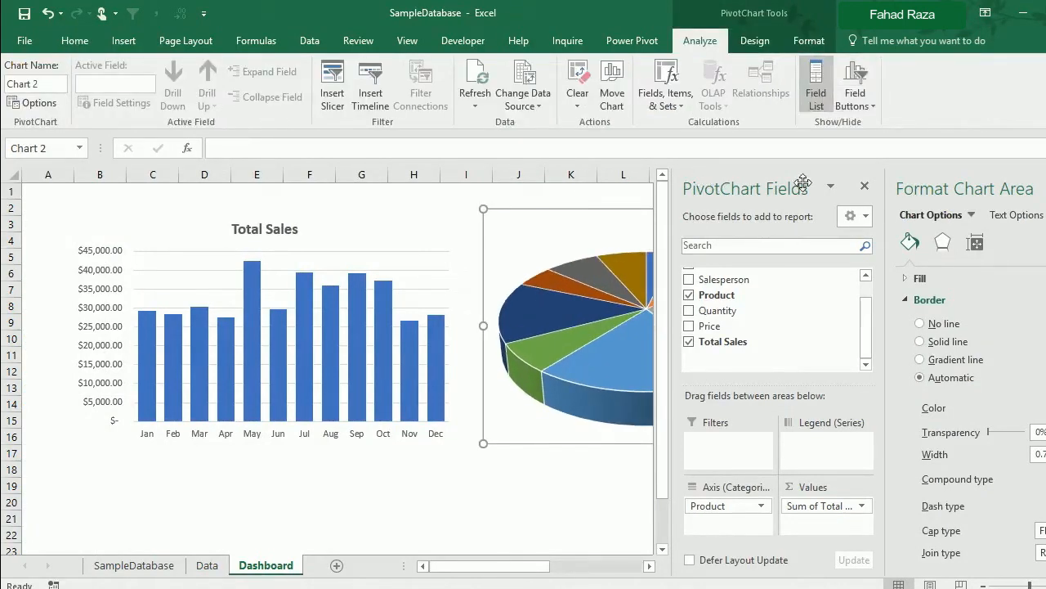
left_click(523, 502)
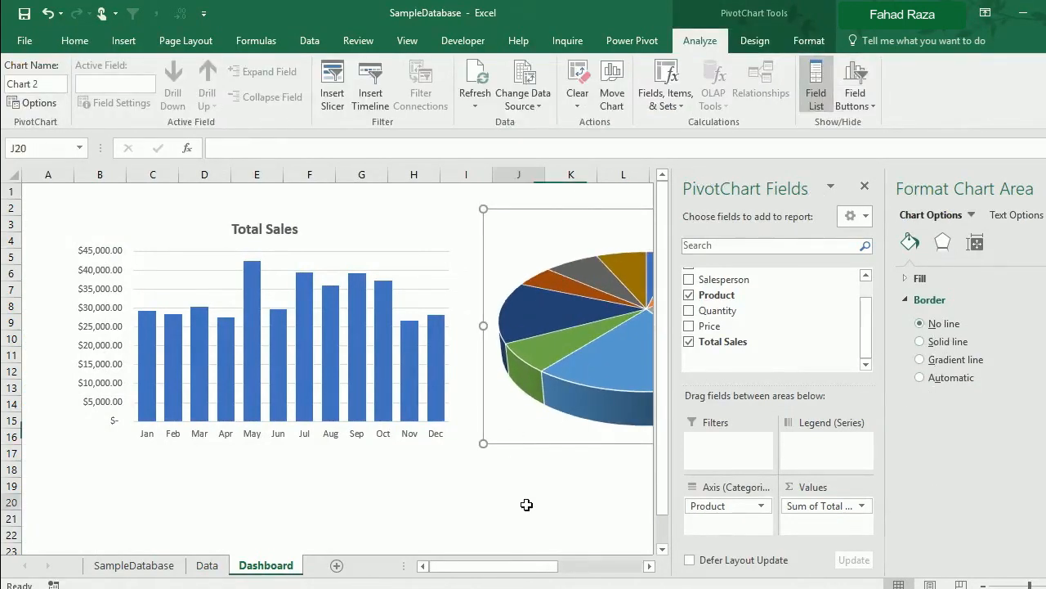
- Add data labels to the slices of the product pie chart
left_click_drag(714, 568, 865, 566)
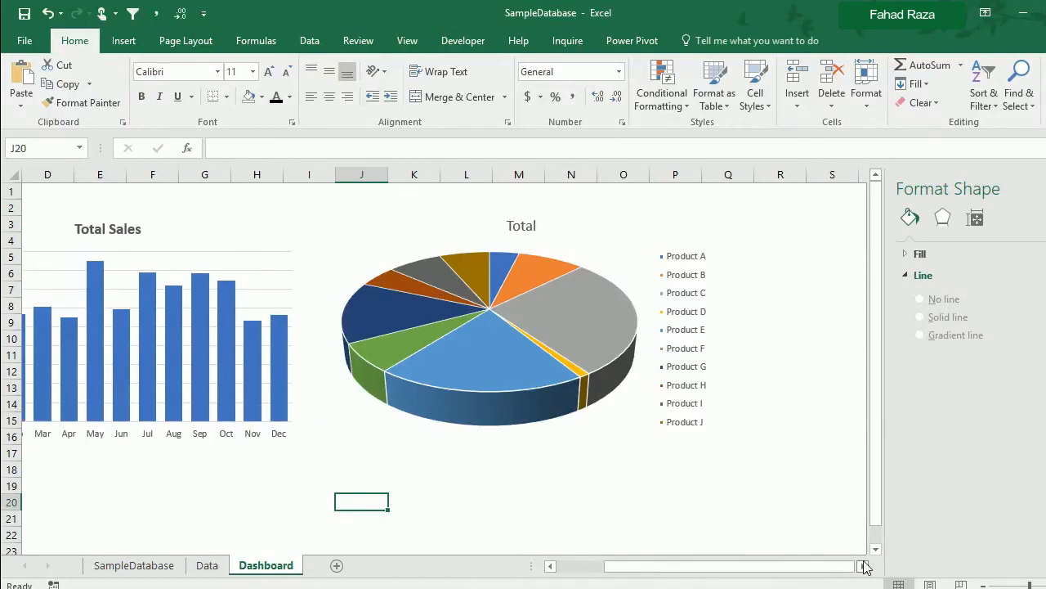
right_click(461, 311)
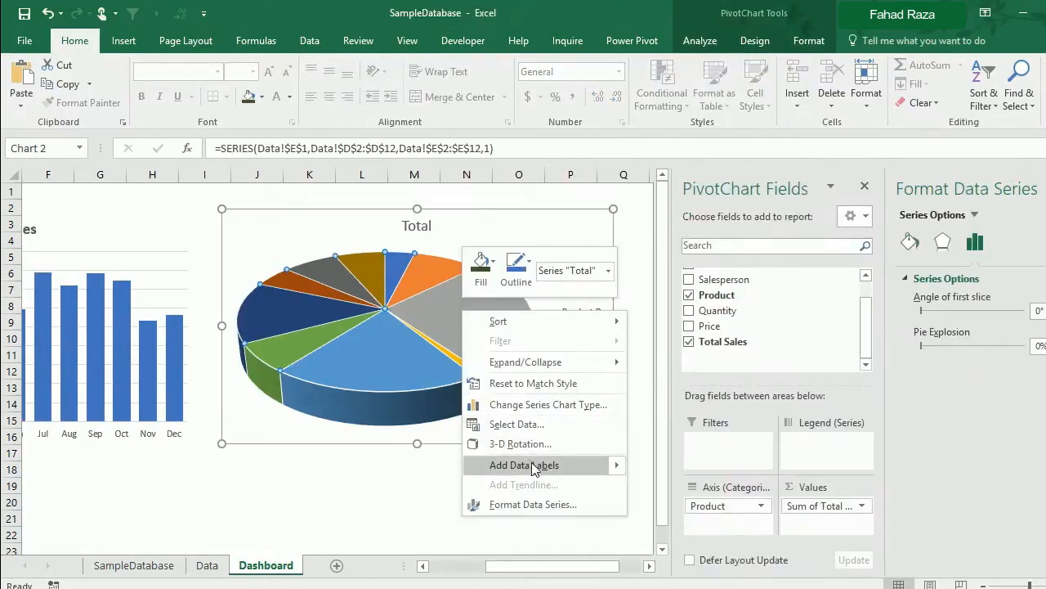
left_click(531, 464)
- Make the pie chart's data labels show Category Name and Percentage instead of Value
right_click(483, 321)
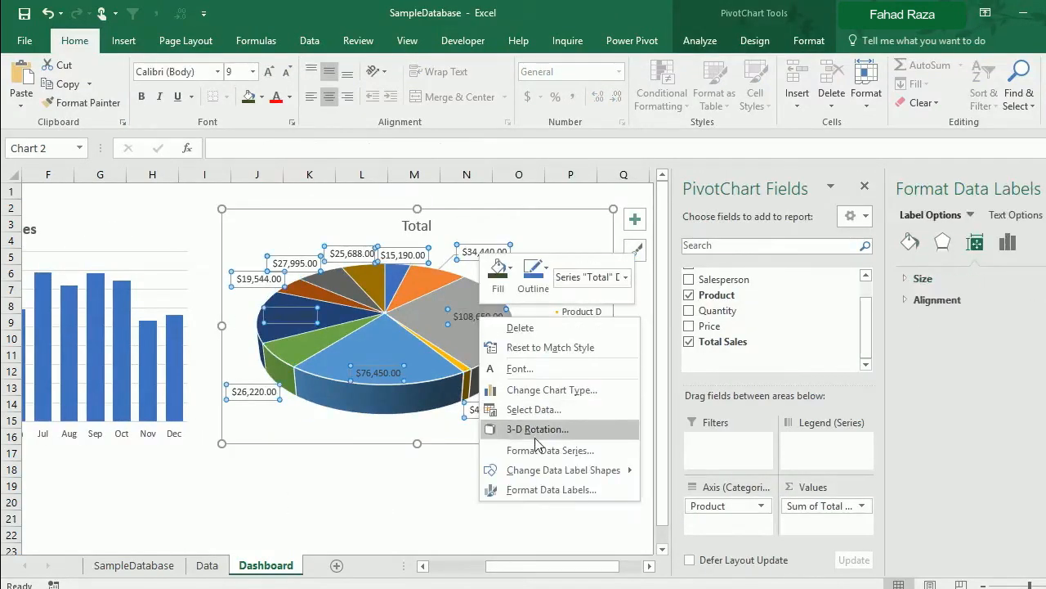
left_click(547, 489)
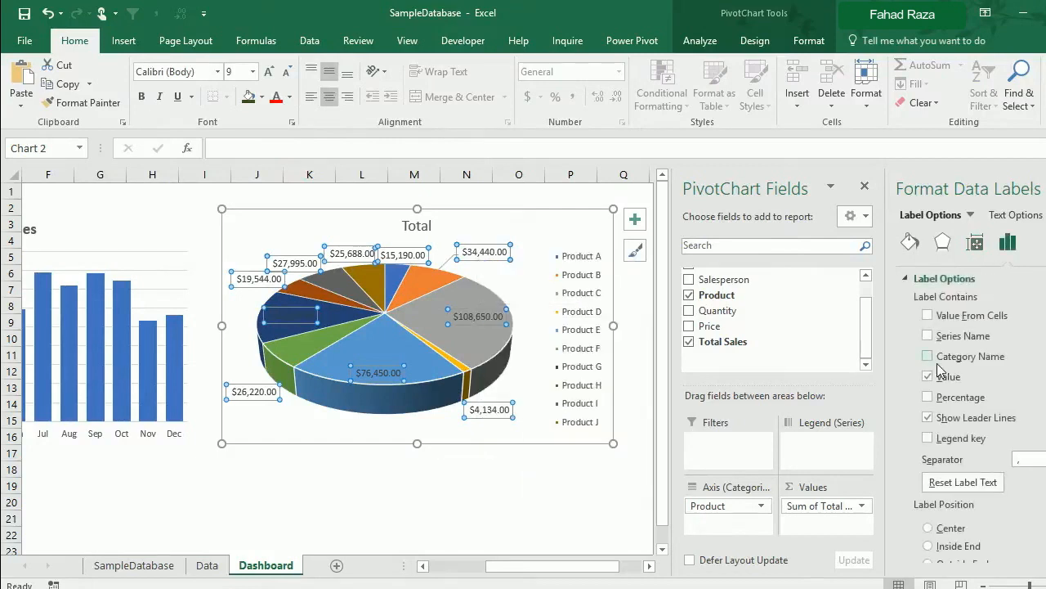
left_click(929, 356)
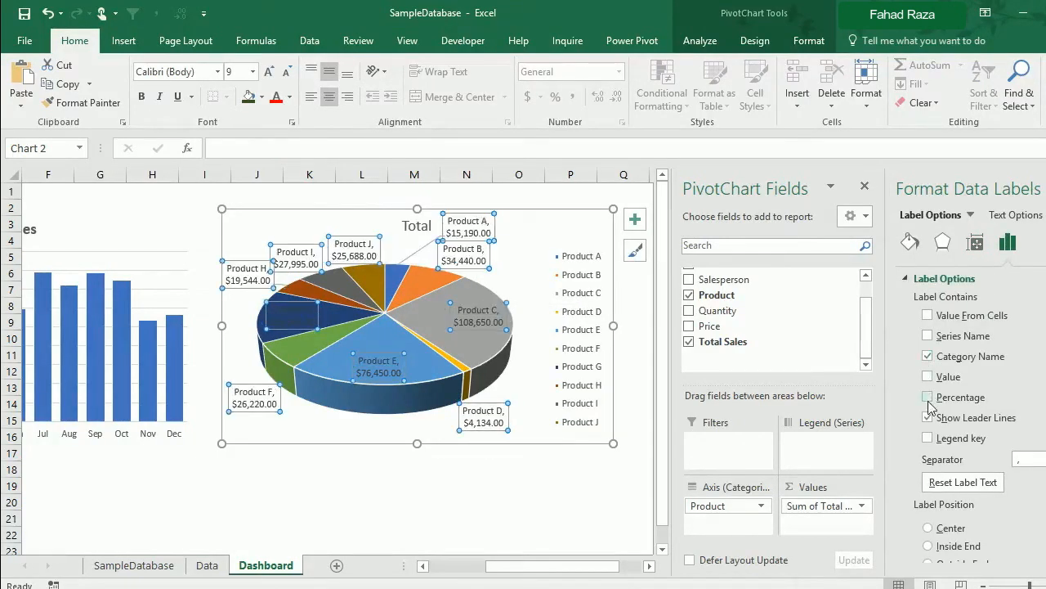
left_click(928, 397)
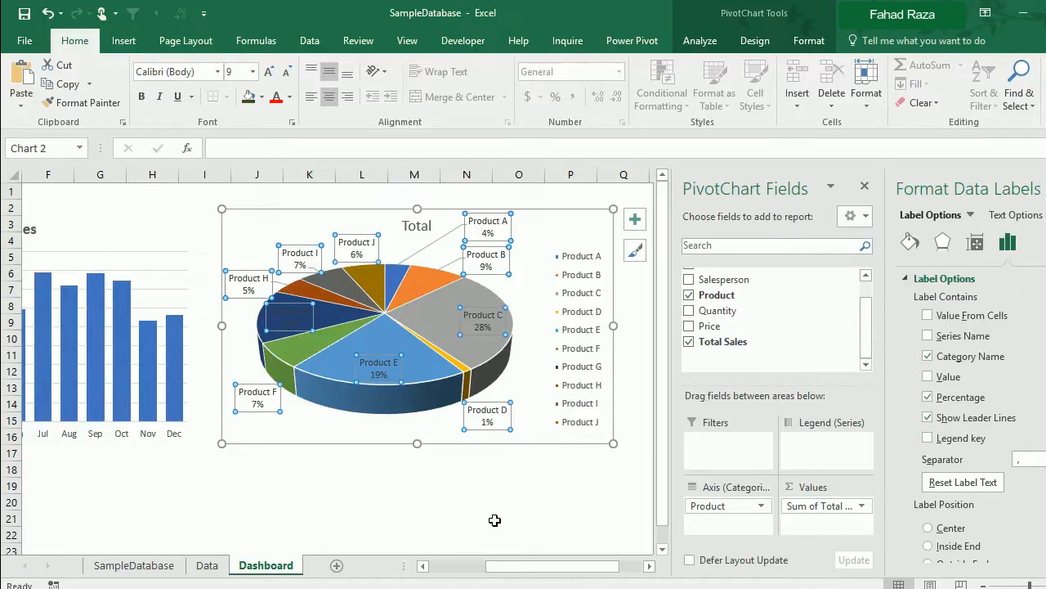
- Delete the legend from the product pie chart
left_click(561, 340)
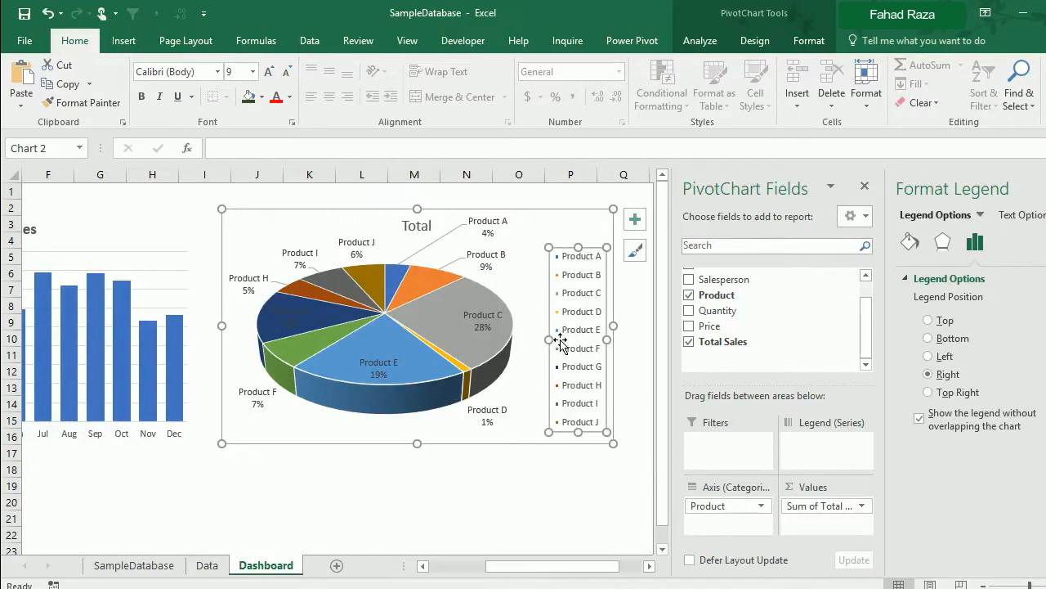
key("Delete")
left_click(472, 484)
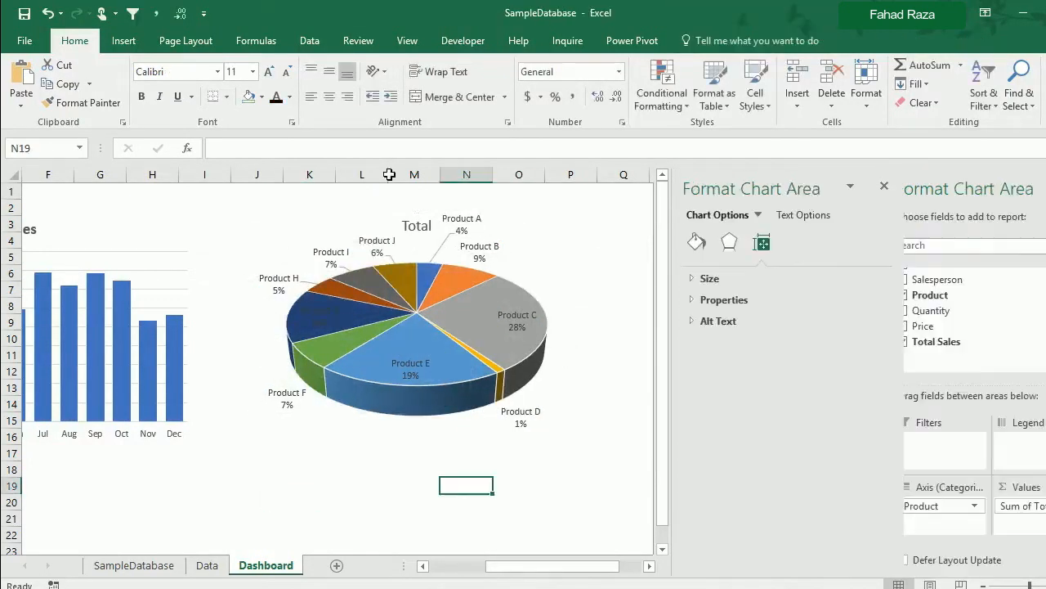
- Change the pie chart's title to "Sales by Product" in bold
left_click(416, 227)
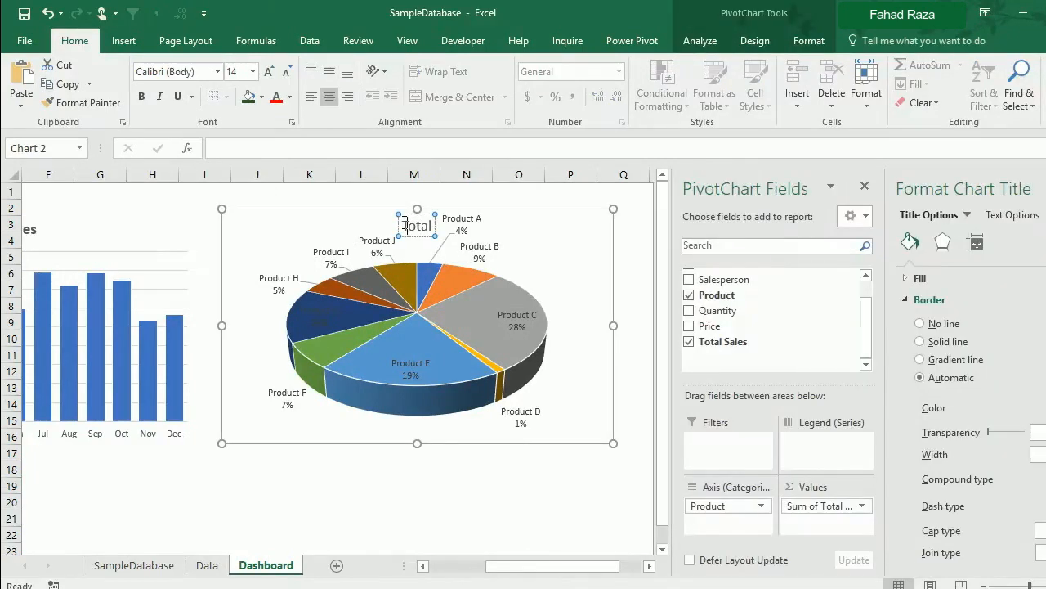
double_click(416, 226)
type("Sal")
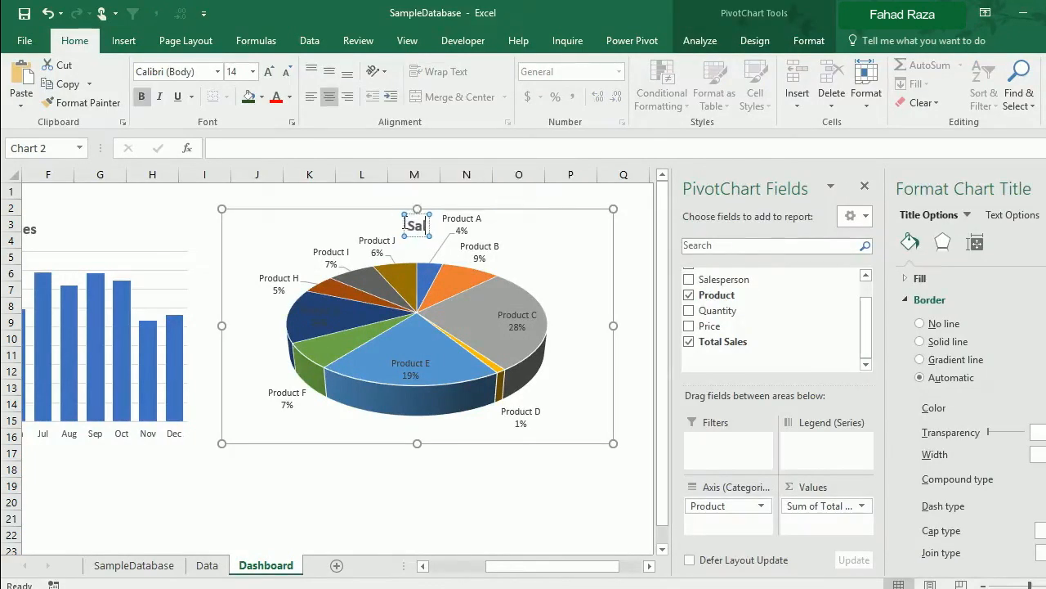
type("es by Product")
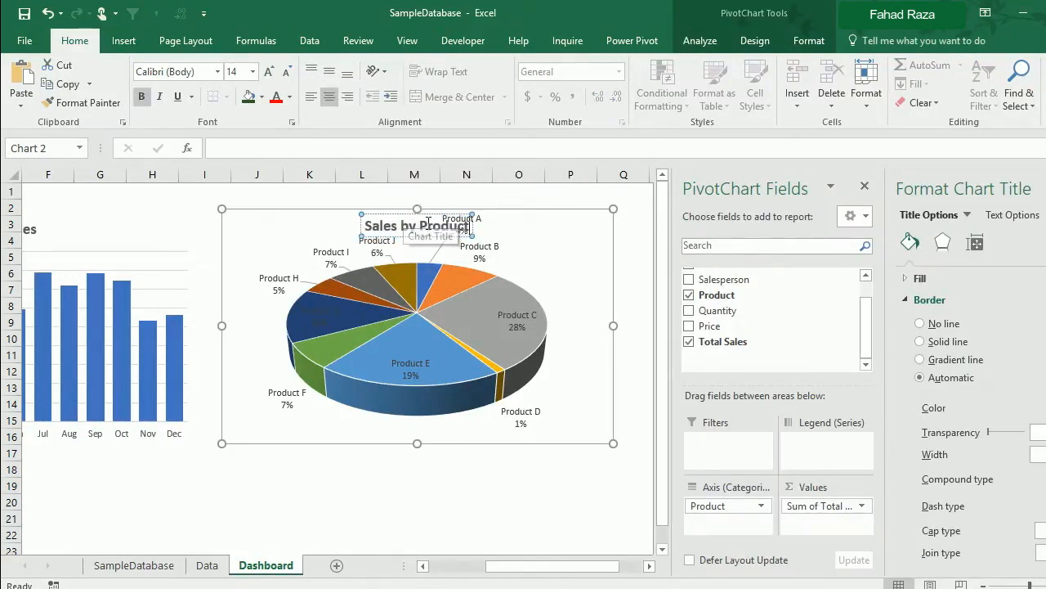
key("Escape")
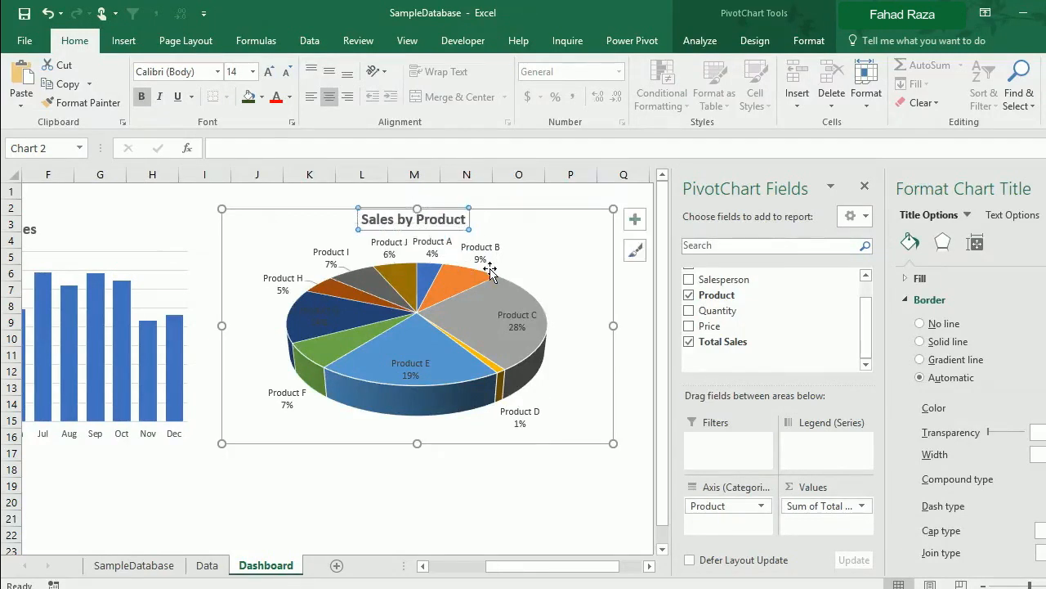
left_click(545, 434)
left_click(548, 504)
left_click_drag(654, 570, 538, 560)
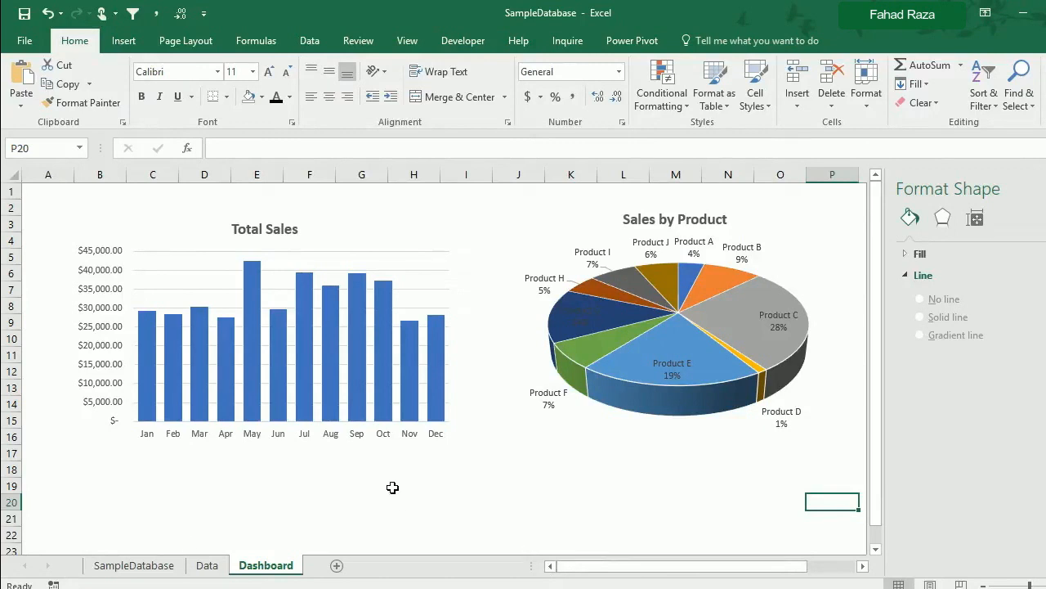
- Create a PivotTable from dataset1 at cell G1 of the Data sheet, with Store as rows and the sum of Total Sales as values
left_click(207, 566)
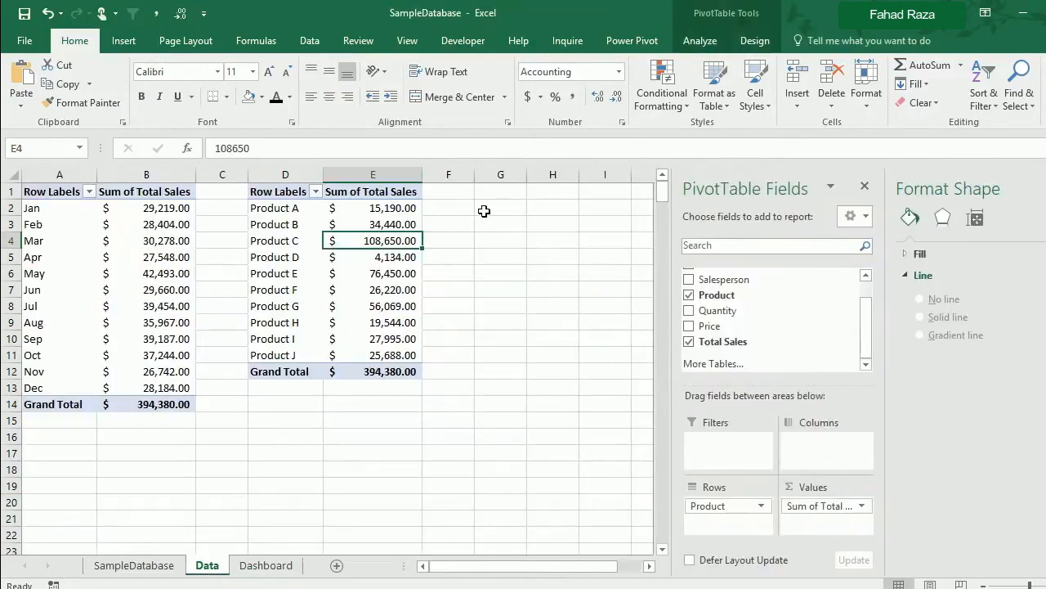
left_click(485, 190)
left_click(123, 40)
left_click(33, 82)
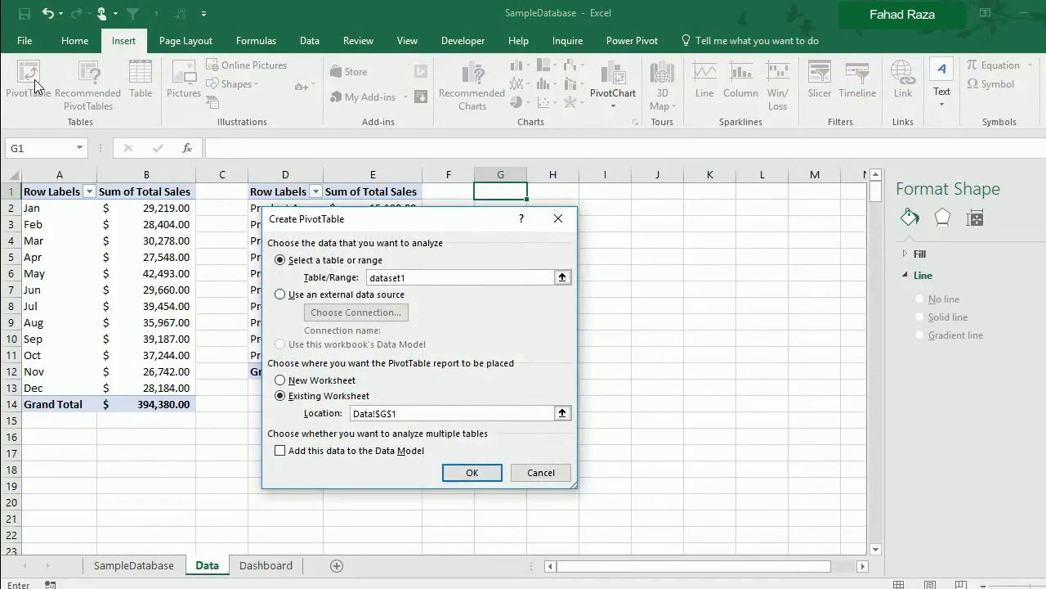
key("Return")
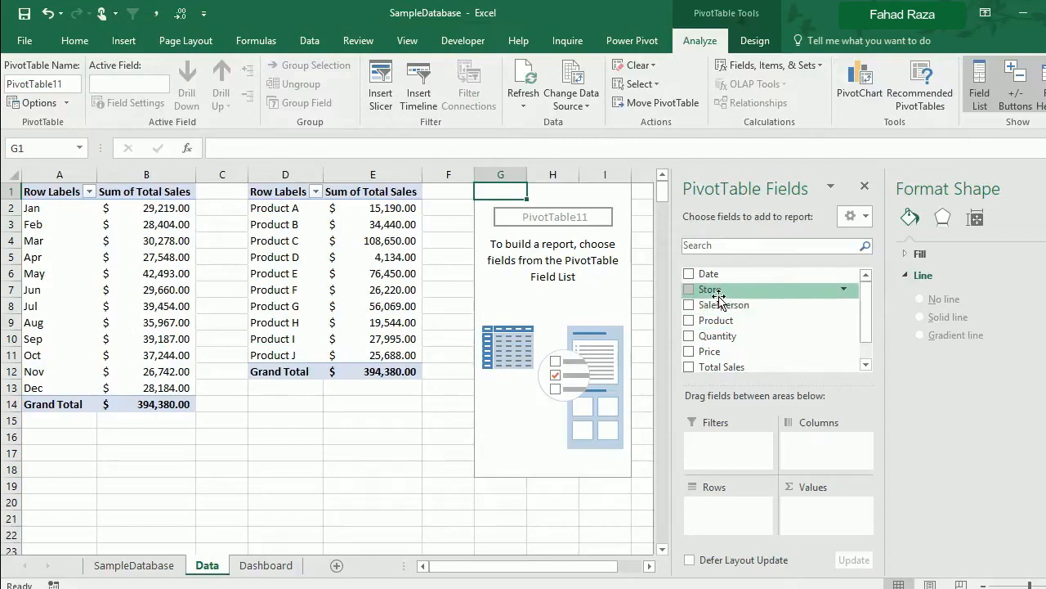
left_click_drag(720, 299, 736, 519)
left_click_drag(727, 341, 839, 513)
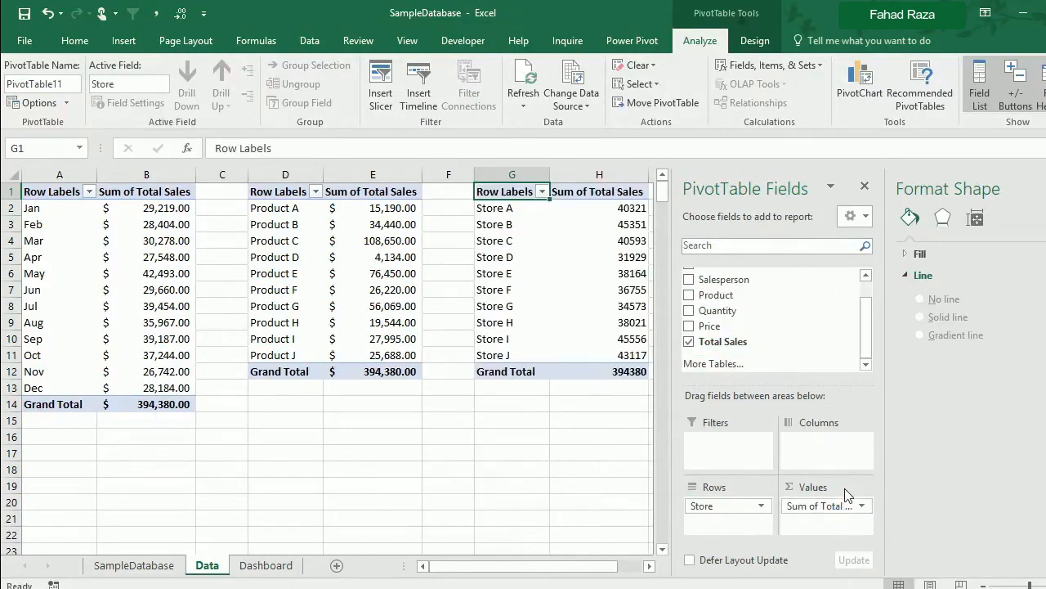
- Apply the Accounting number format to the Sum of Total Sales values in the store PivotTable
right_click(615, 231)
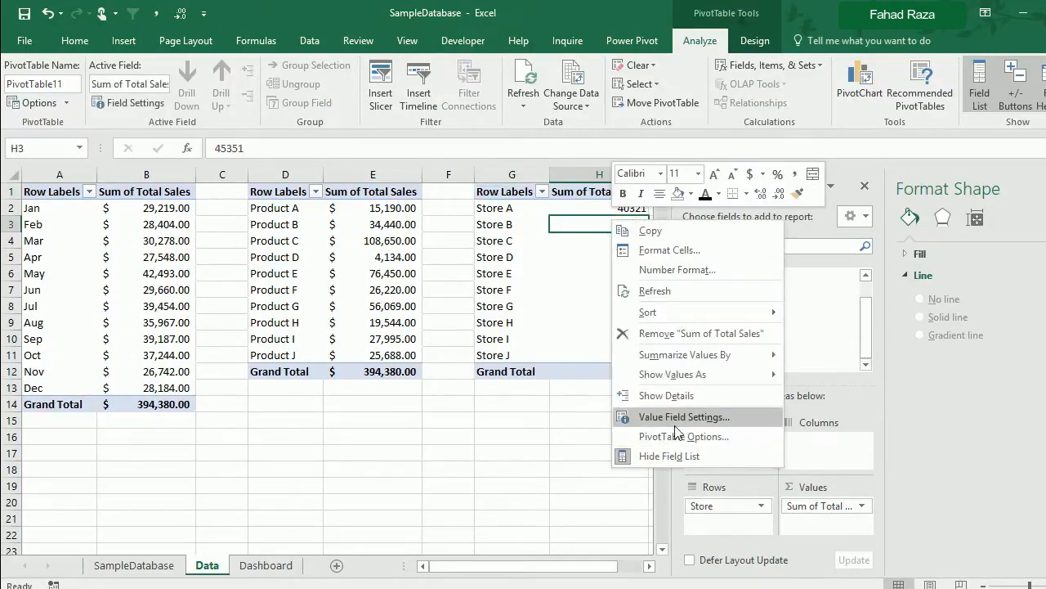
left_click(665, 348)
left_click(572, 527)
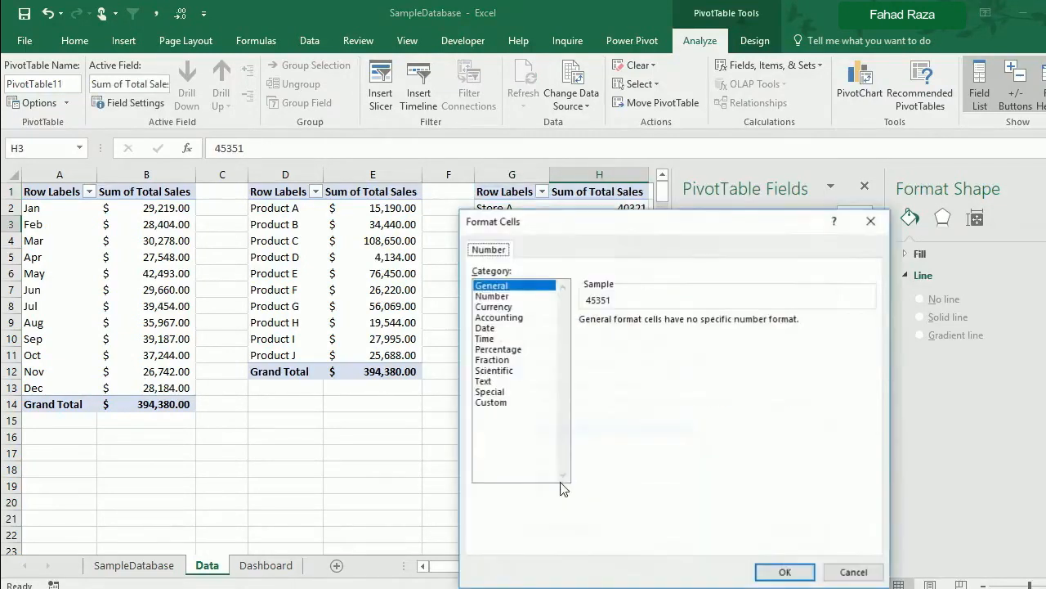
left_click(500, 317)
left_click(785, 572)
left_click(723, 527)
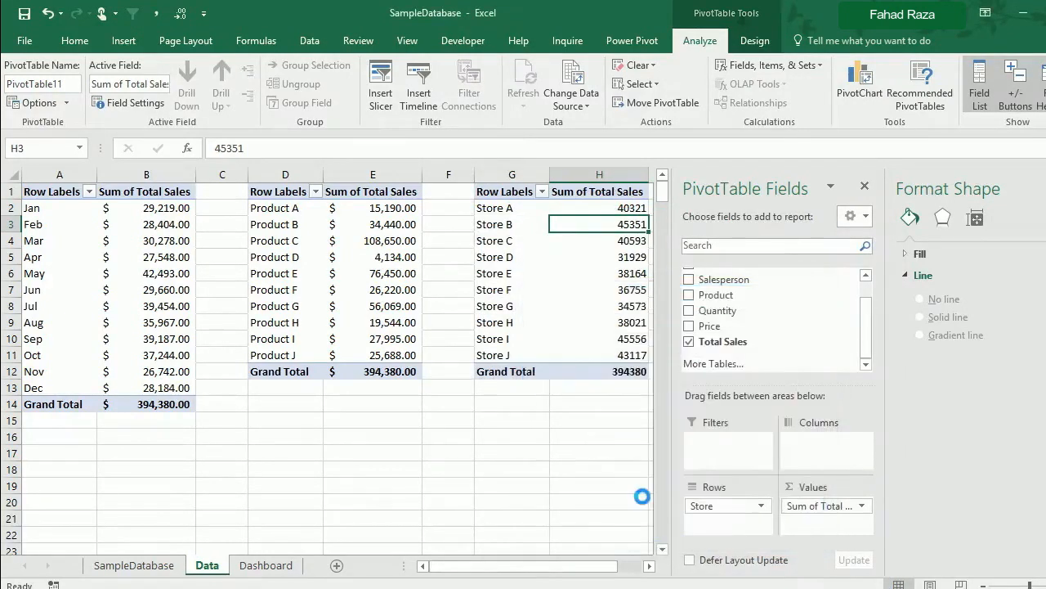
- Insert a horizontal bar PivotChart from the store PivotTable
left_click(536, 290)
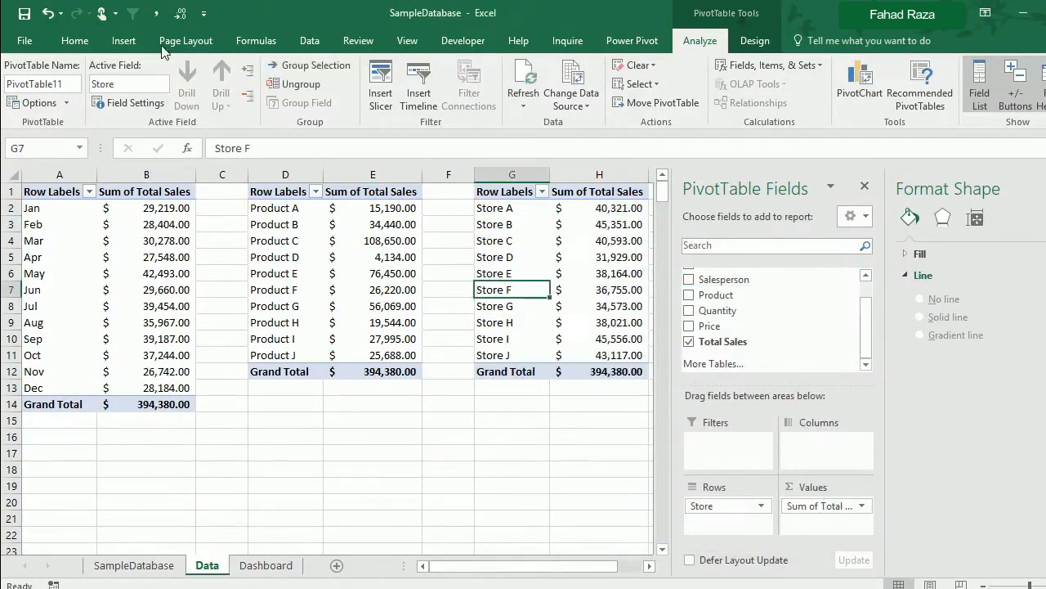
left_click(859, 82)
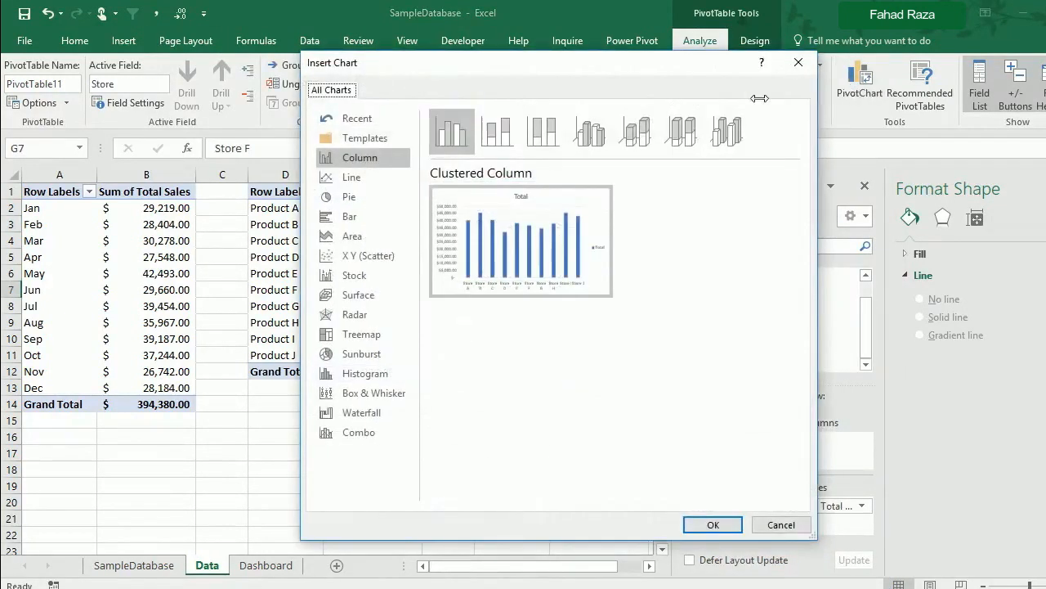
left_click(364, 216)
left_click(711, 524)
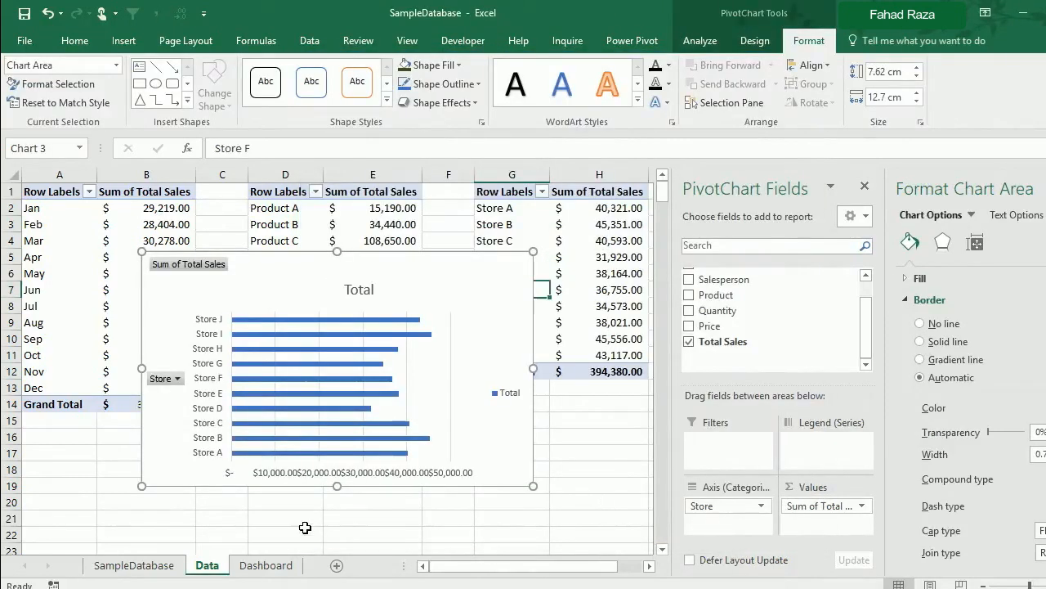
- Move the store bar chart to the Dashboard sheet and place it below the Total Sales column chart, starting at row 18
left_click(270, 565)
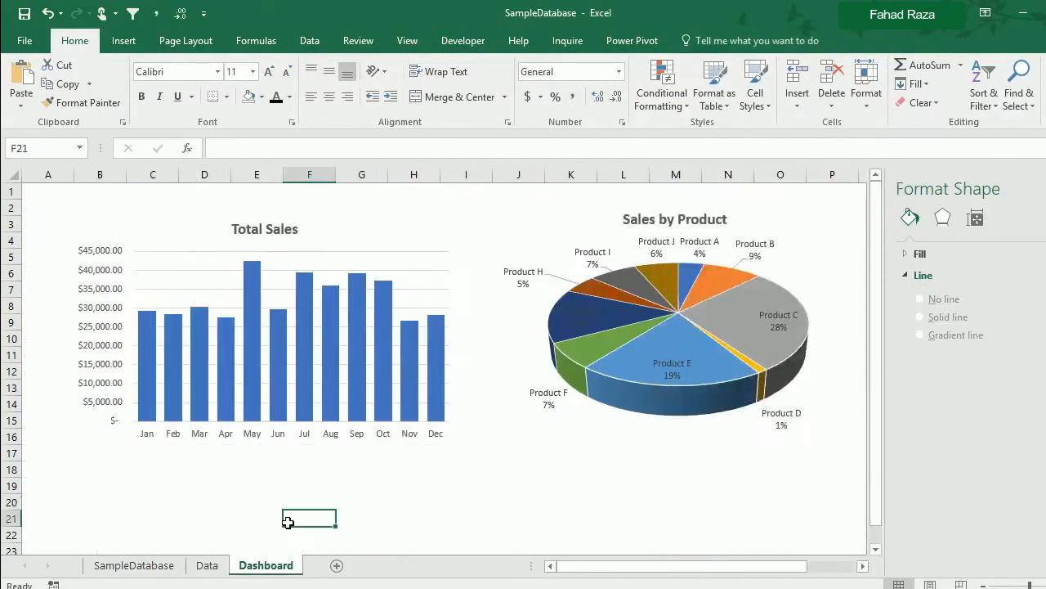
key("ctrl+v")
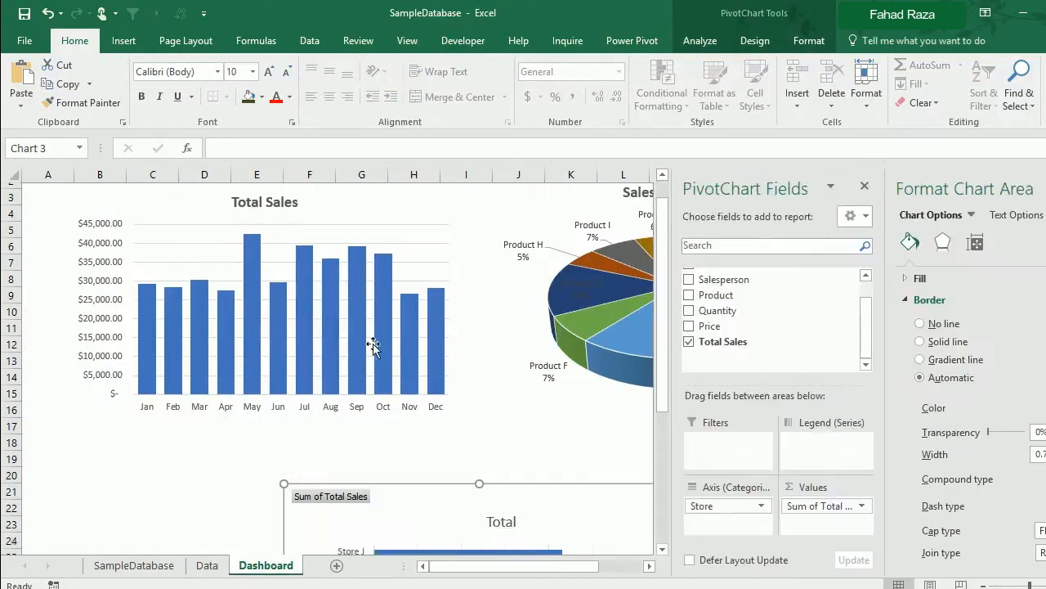
scroll(417, 295, "down", 5)
left_click_drag(417, 294, 225, 253)
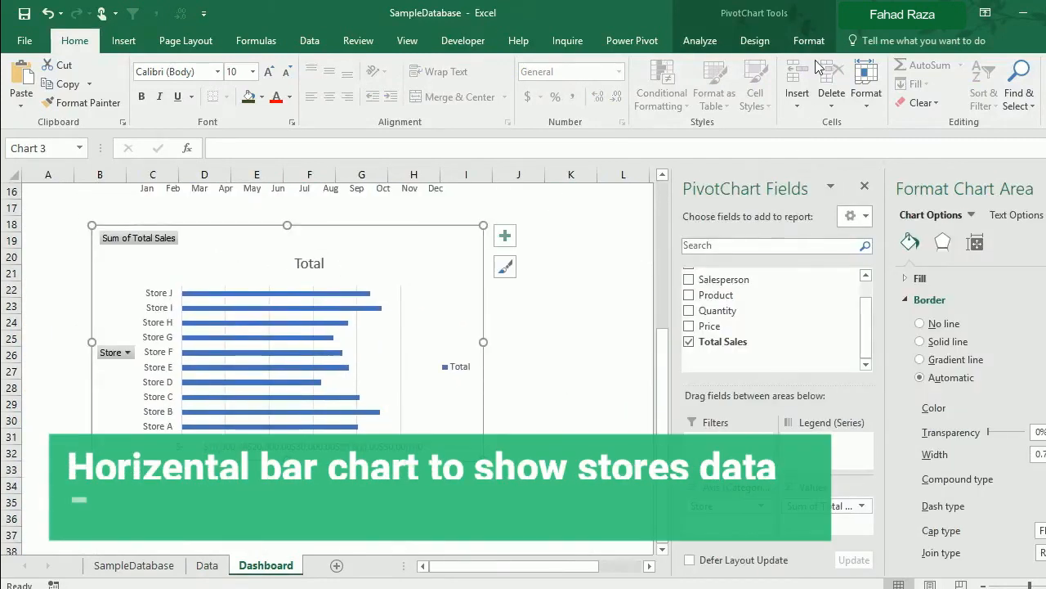
- Hide the store bar chart's field buttons and set the gap width of its bars to 50%
left_click(700, 41)
left_click(855, 78)
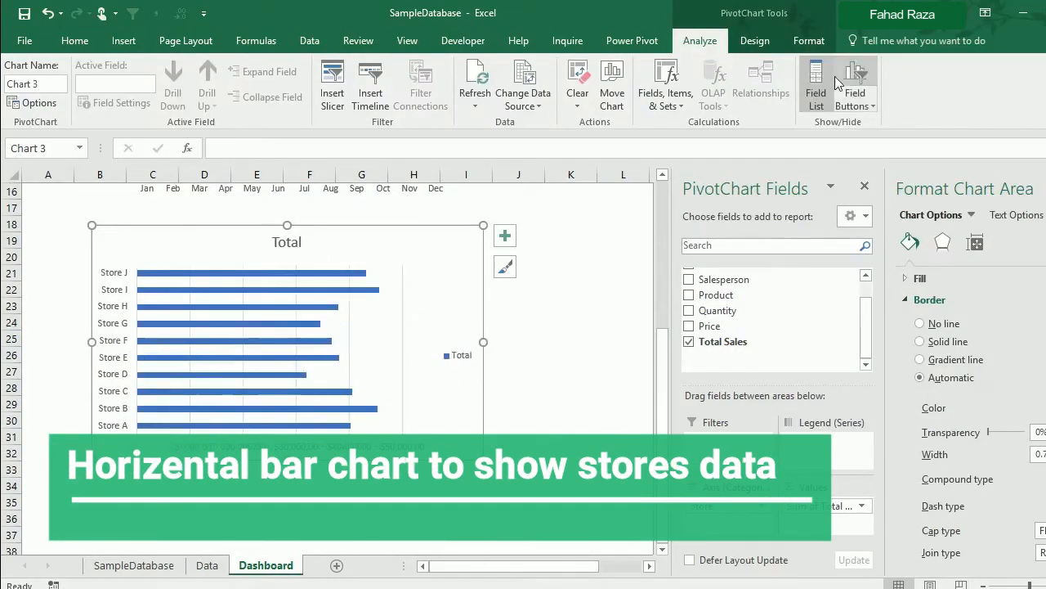
left_click(144, 324)
right_click(145, 325)
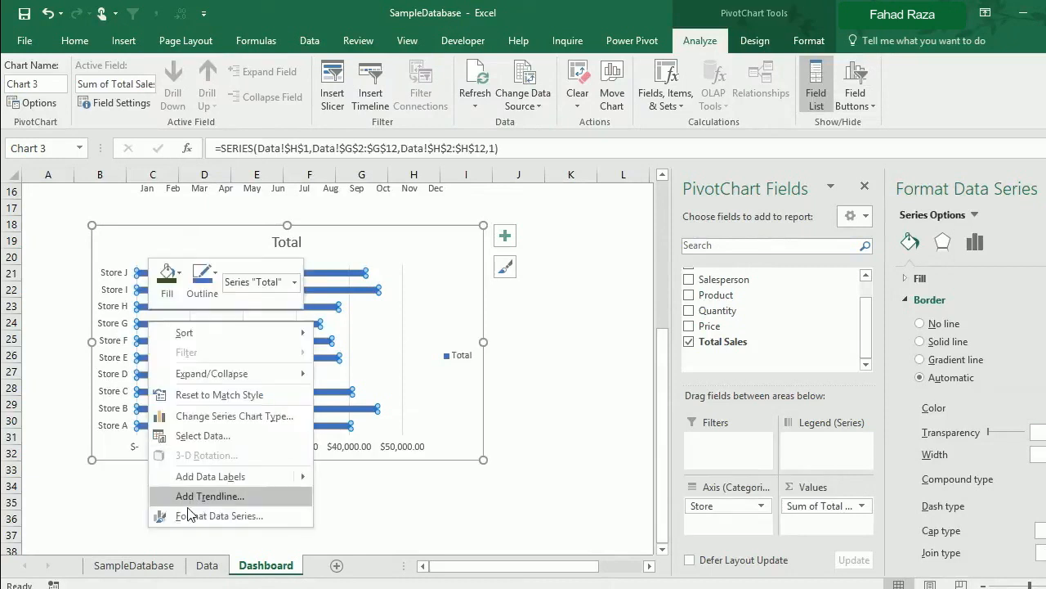
left_click(189, 519)
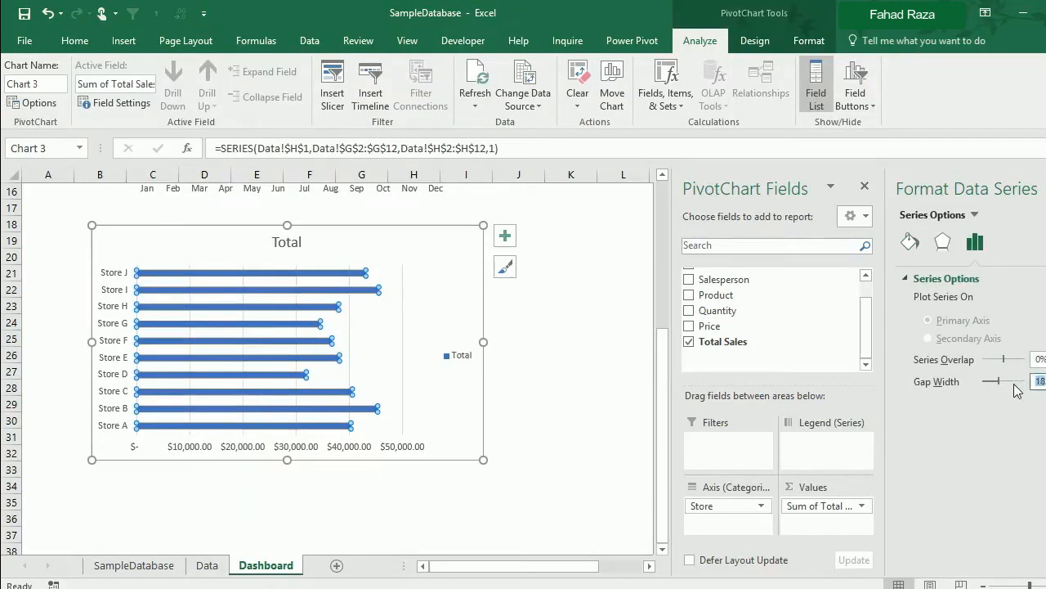
key("Return")
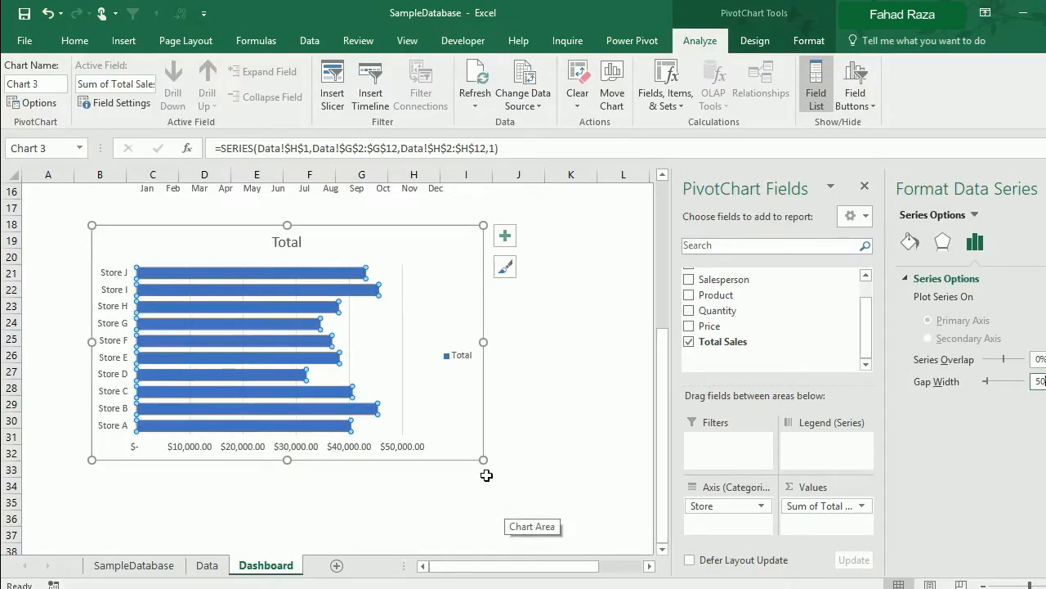
- Delete the store bar chart's legend and set its chart area border to No line
left_click(460, 354)
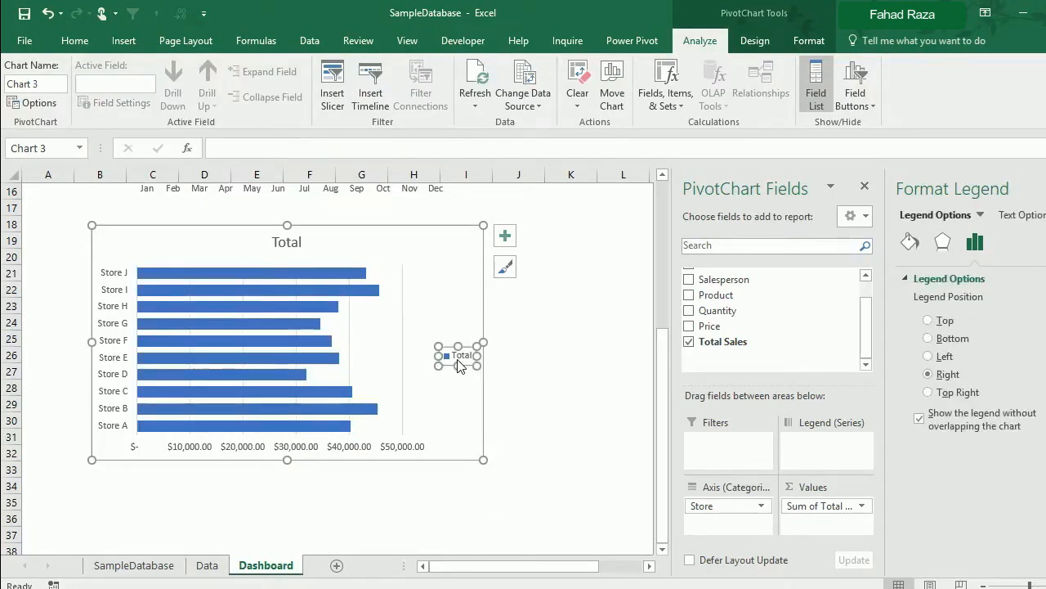
key("Delete")
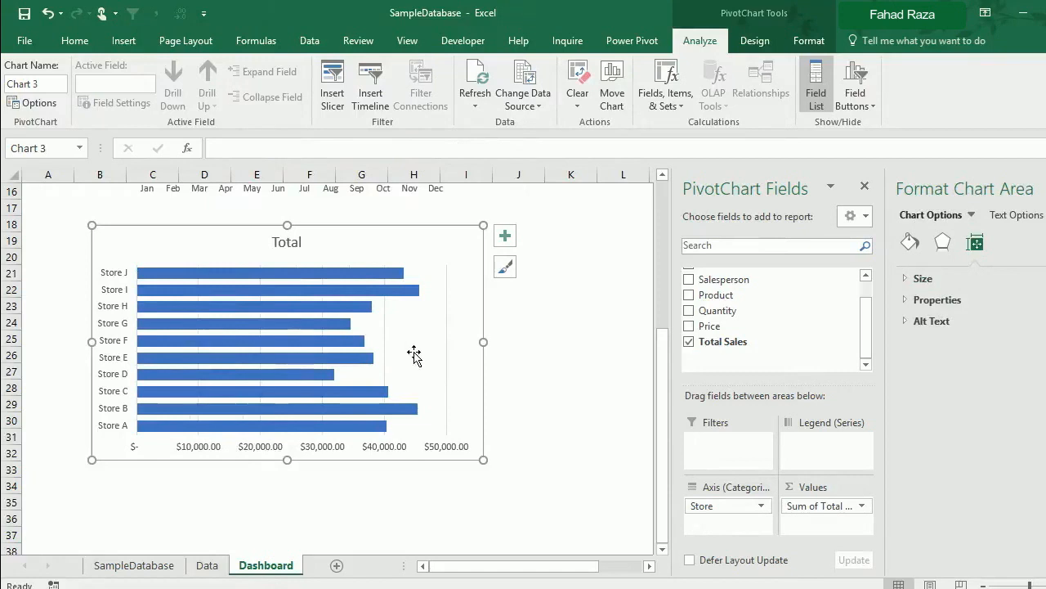
scroll(411, 355, "up", 1)
left_click(912, 244)
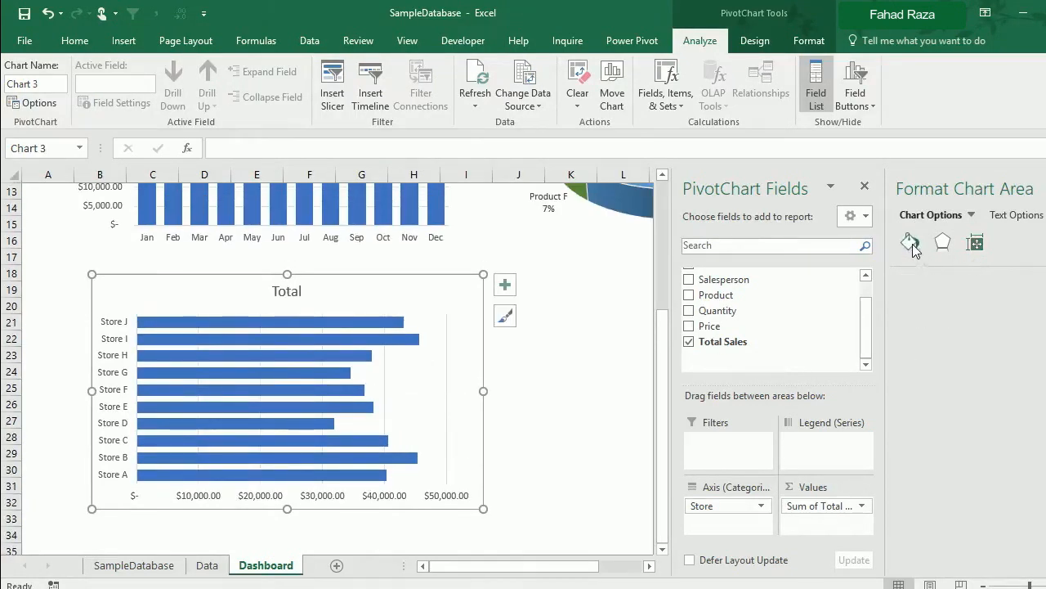
left_click(548, 400)
scroll(336, 339, "up", 1)
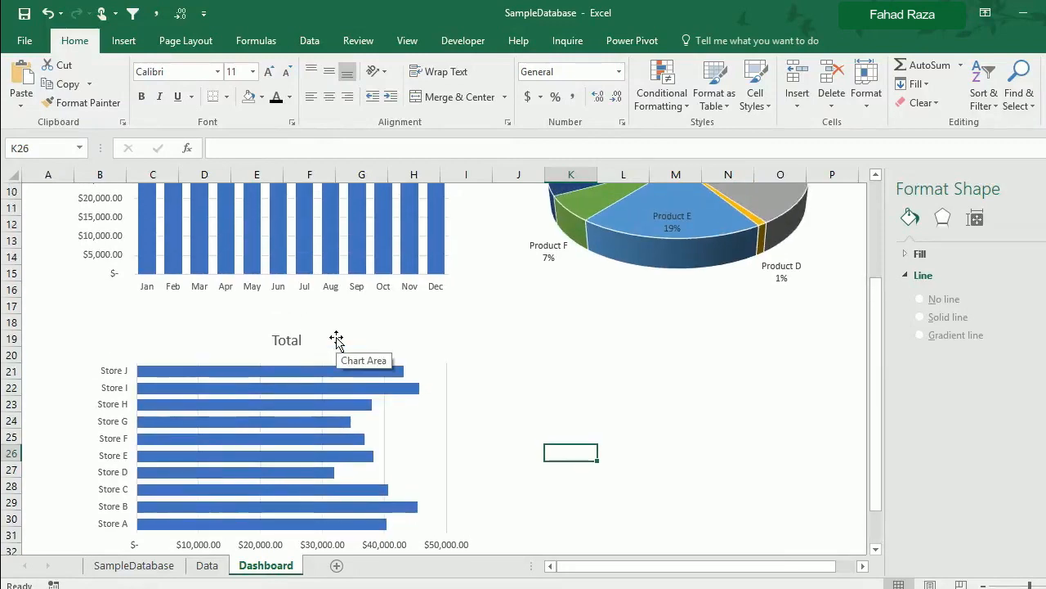
- Change the store bar chart's color scheme to orange
left_click(300, 432)
left_click(754, 40)
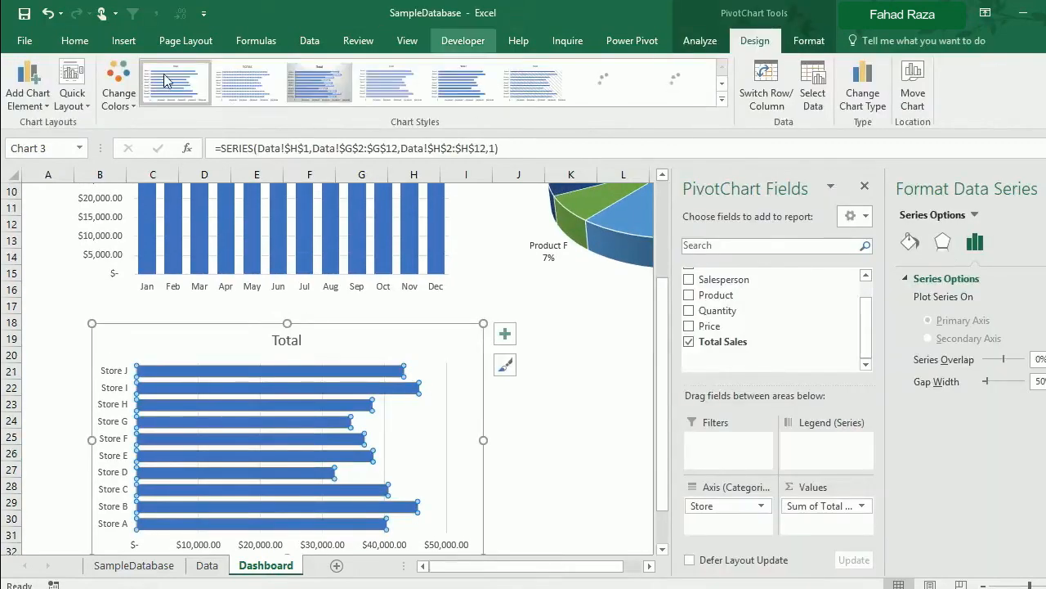
left_click(119, 81)
left_click(217, 299)
left_click(539, 434)
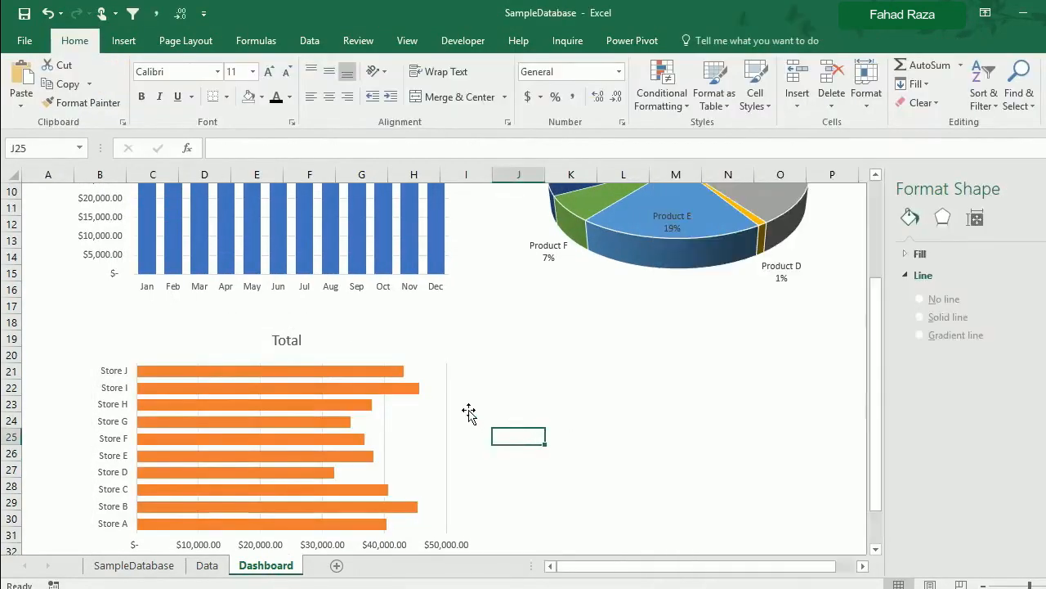
- Replace the store bar chart's title with "Sales by Store" and move the chart up to start at row 17
left_click(286, 340)
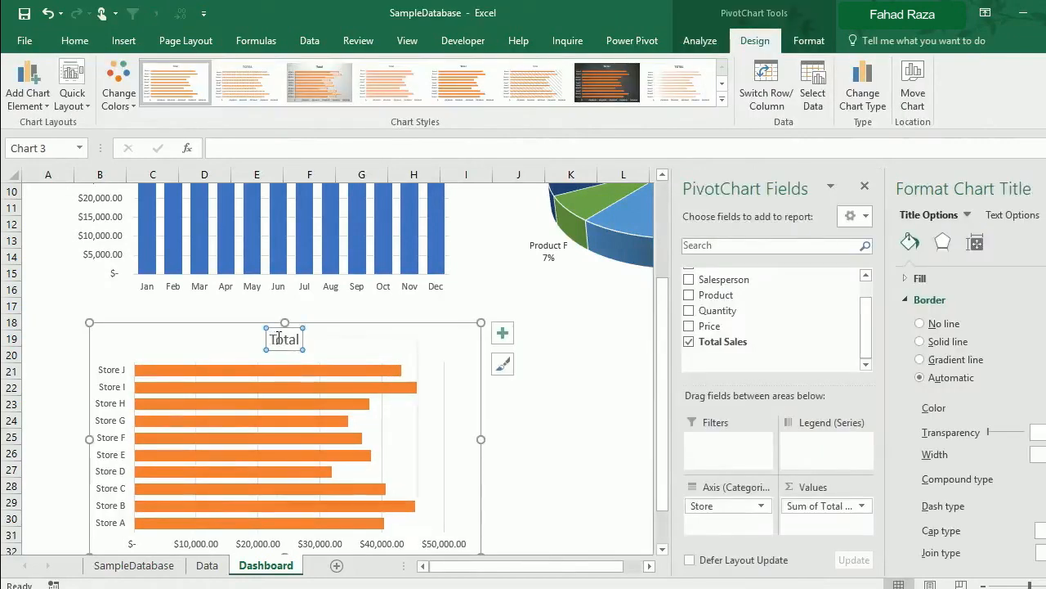
double_click(278, 338)
key("BackSpace")
type("Sales by Store")
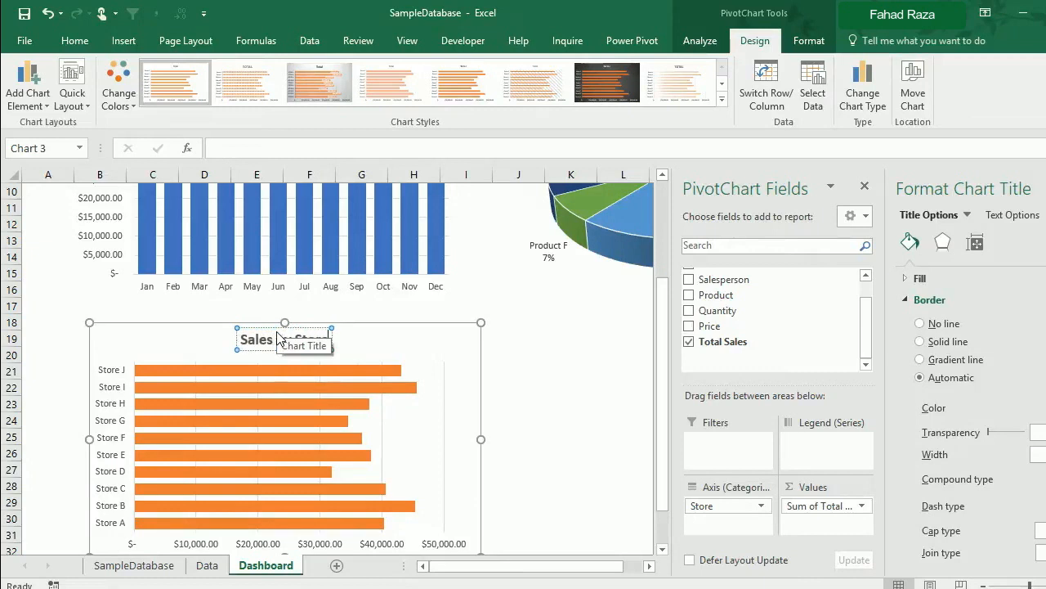
left_click(549, 407)
left_click_drag(410, 341, 407, 325)
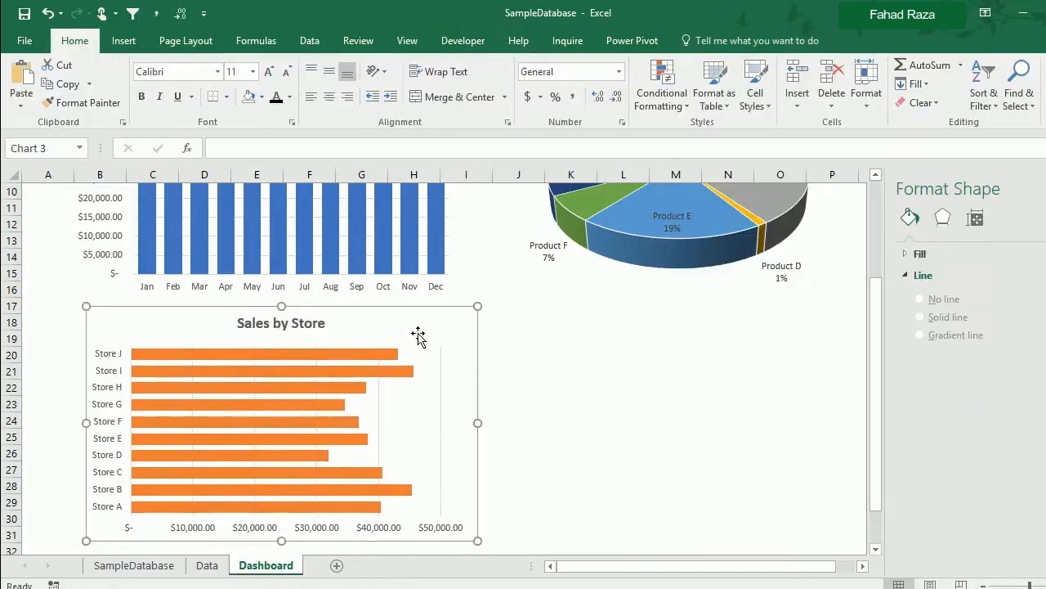
left_click(646, 418)
scroll(415, 487, "up", 3)
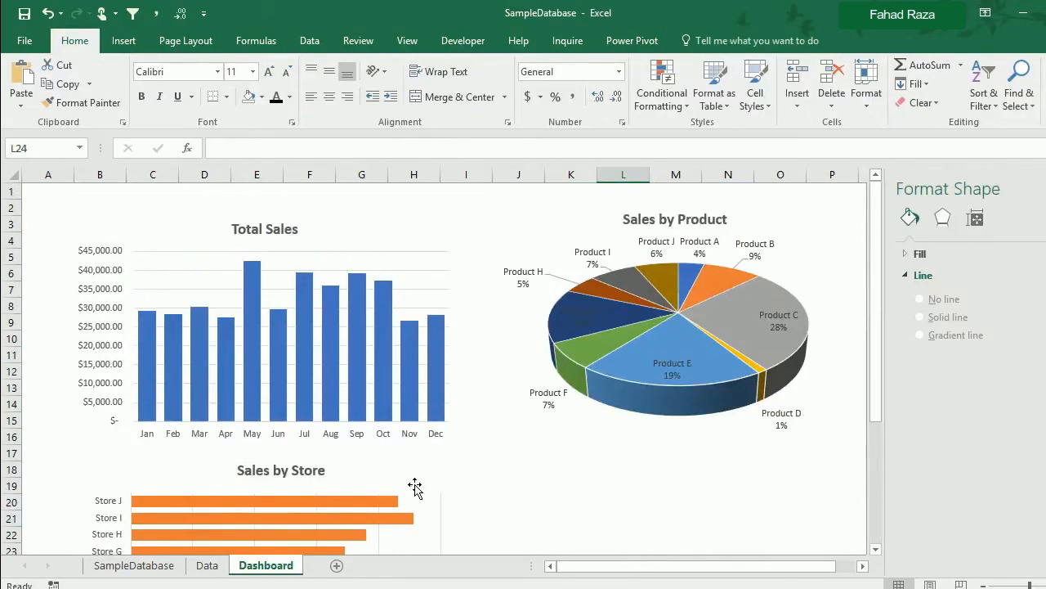
- Insert a new PivotTable from the dataset range at cell J1 of the Data sheet
left_click(208, 565)
left_click(648, 566)
left_click(649, 567)
left_click(648, 567)
left_click(484, 190)
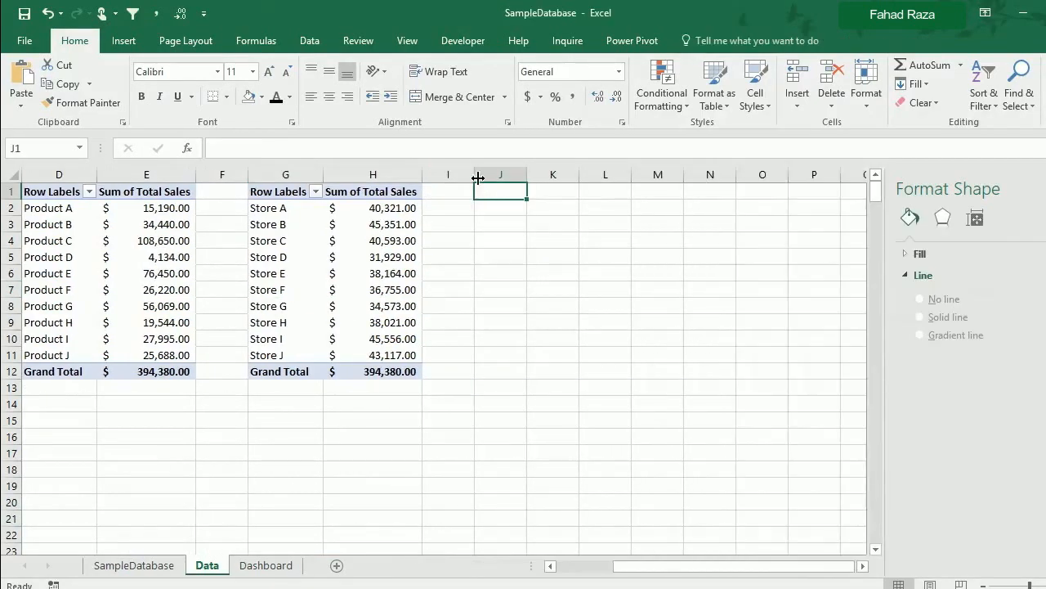
left_click(135, 51)
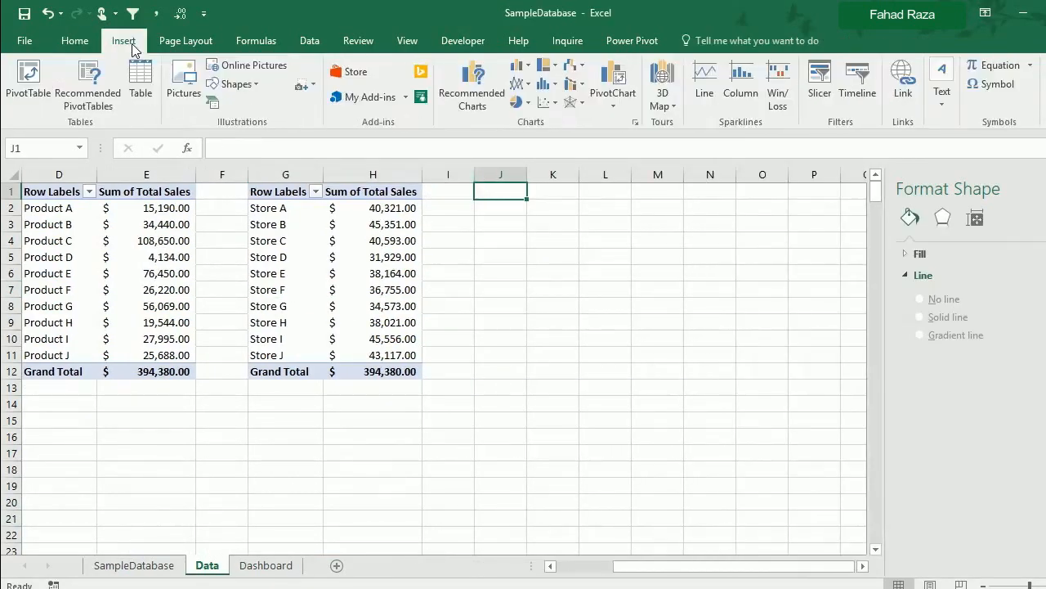
left_click(31, 72)
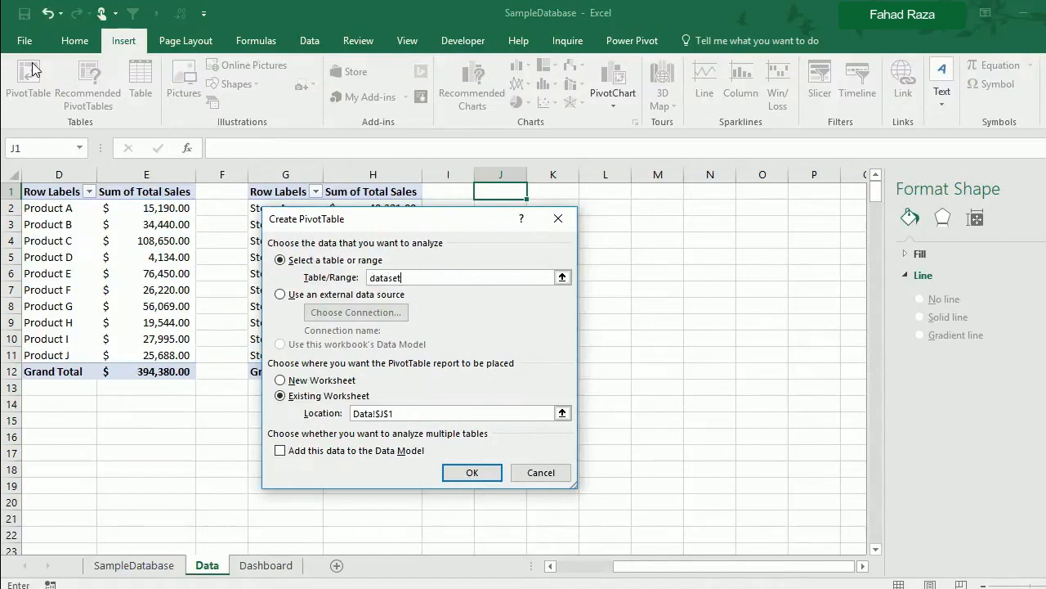
key("Return")
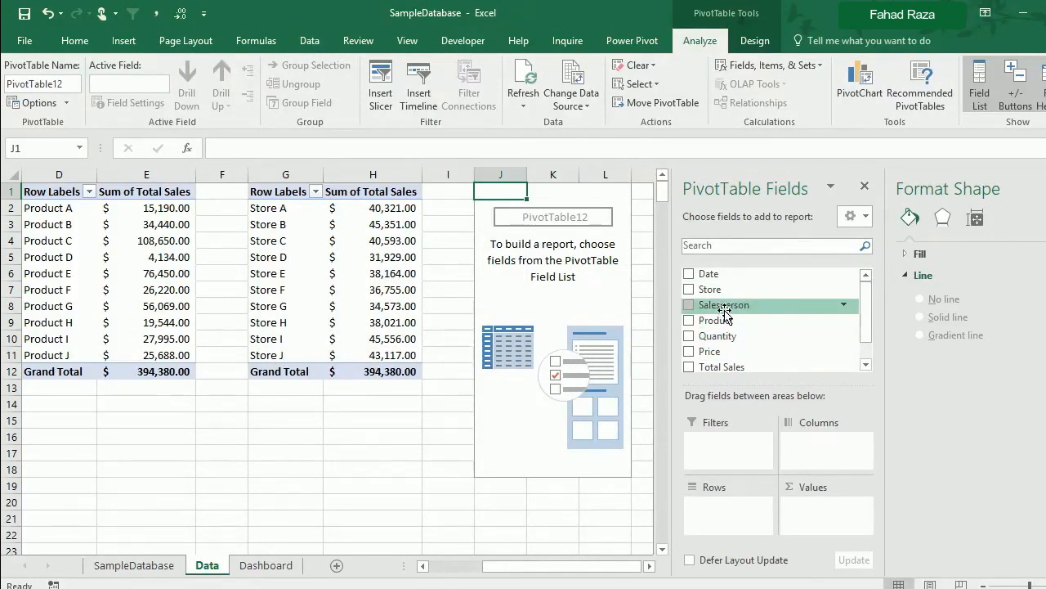
- Set the new PivotTable's fields with Store as rows, Salesperson as columns and Total Sales as summed values
left_click_drag(731, 292, 739, 515)
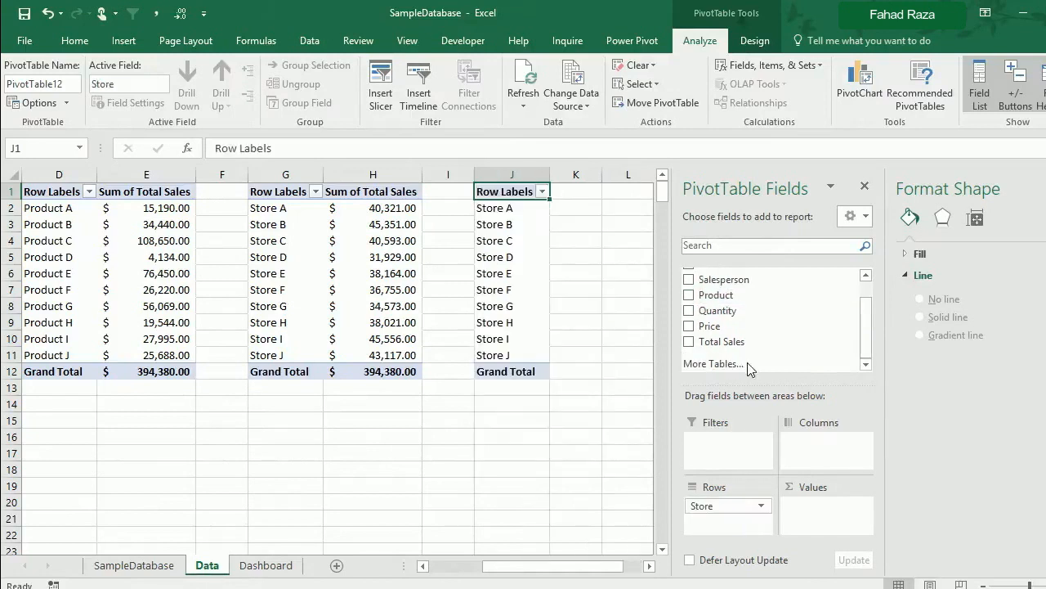
left_click_drag(821, 458, 821, 456)
left_click_drag(736, 342, 828, 507)
left_click(565, 450)
left_click_drag(704, 570, 745, 569)
- Format the new PivotTable's Sum of Total Sales values as Accounting through the value field settings
right_click(499, 301)
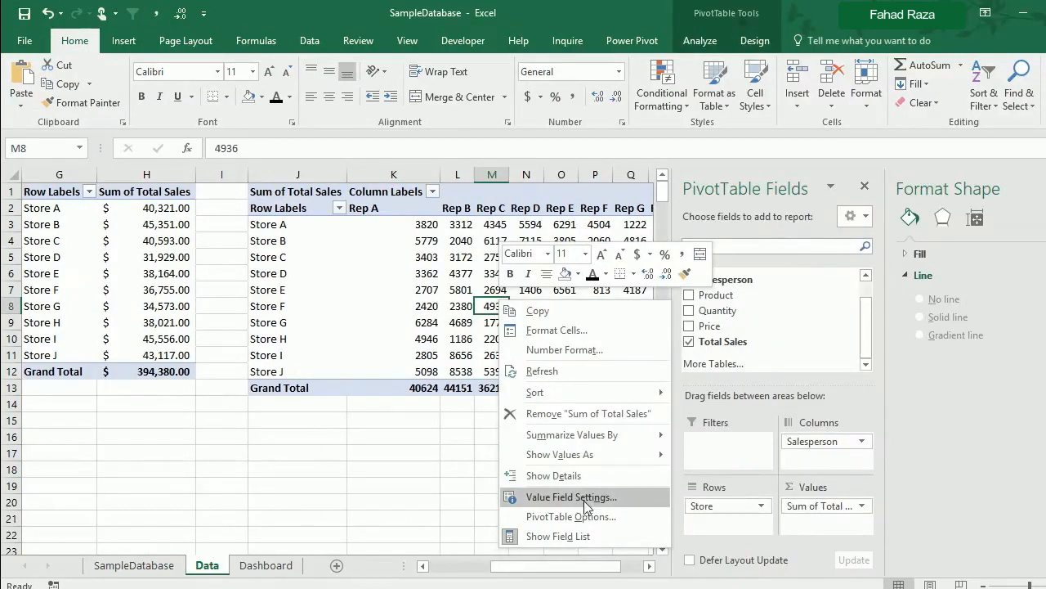
left_click(509, 496)
left_click(505, 573)
left_click(441, 325)
left_click(682, 571)
left_click(631, 573)
left_click_drag(472, 175, 541, 175)
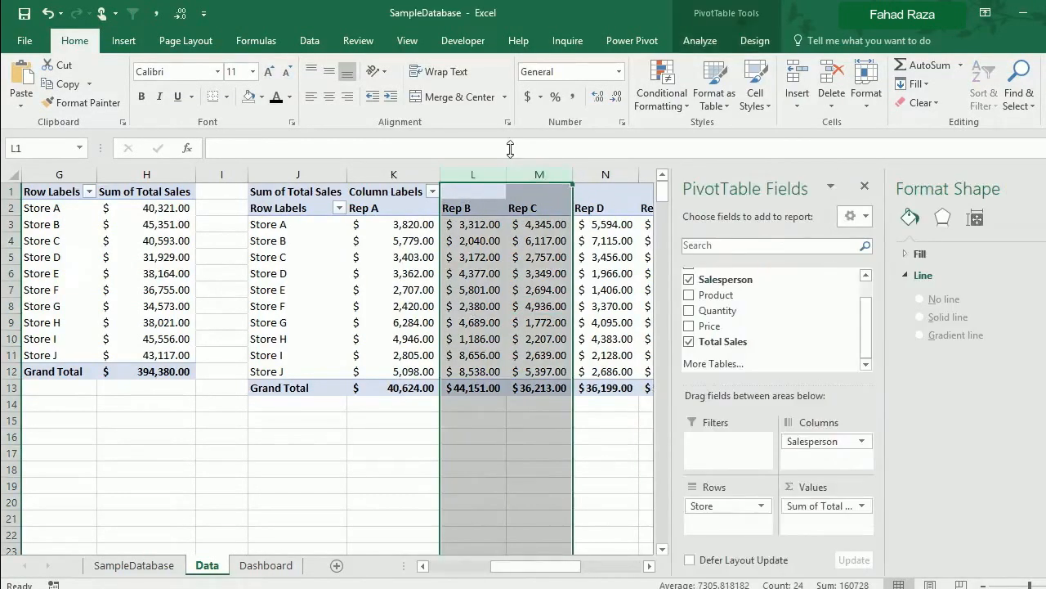
left_click(542, 353)
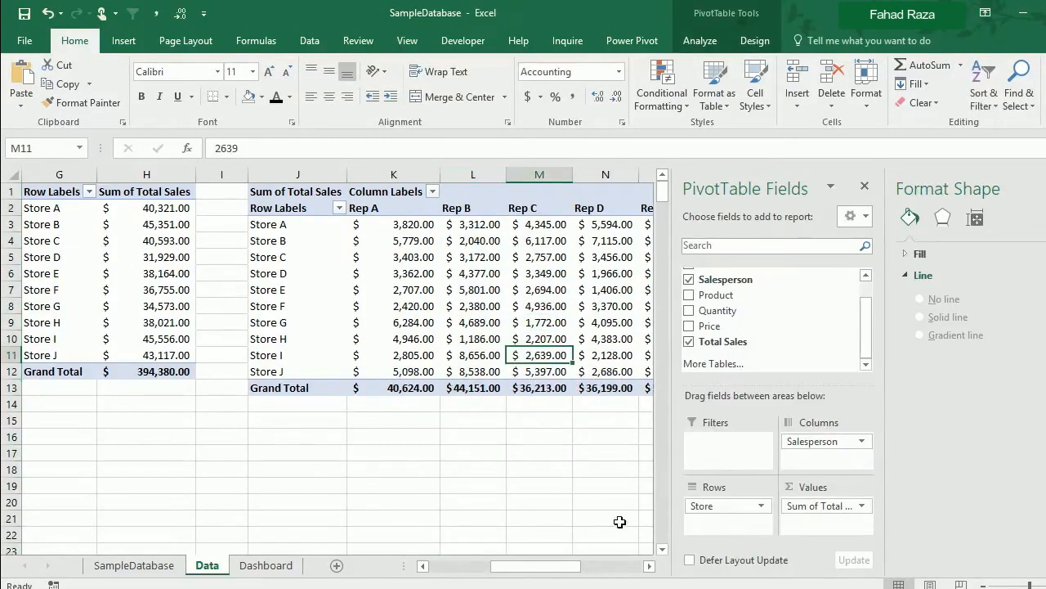
- Insert a Stacked Column PivotChart from the store-by-salesperson PivotTable
left_click(649, 566)
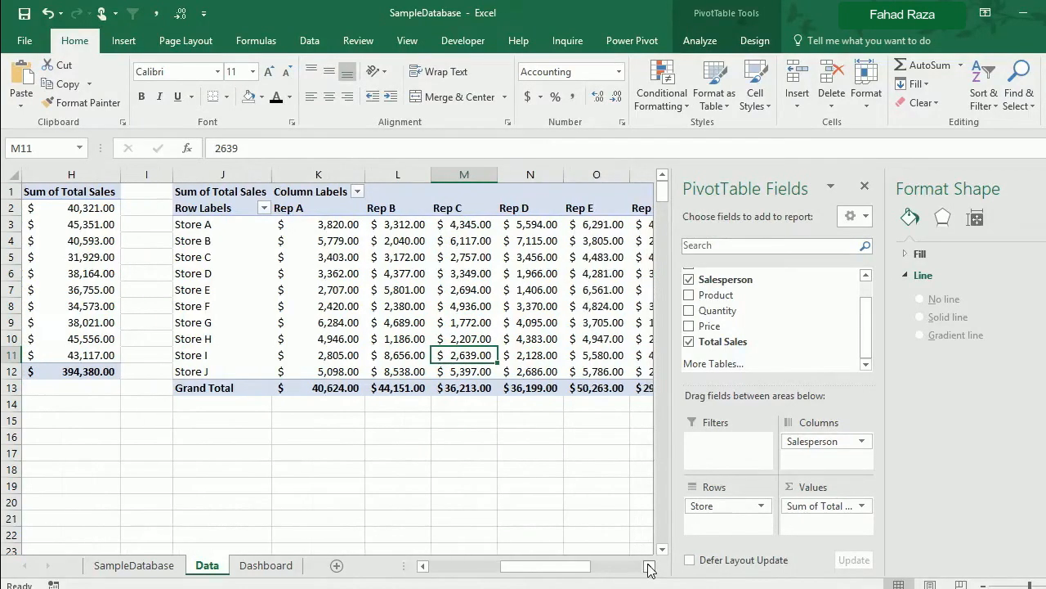
left_click(649, 565)
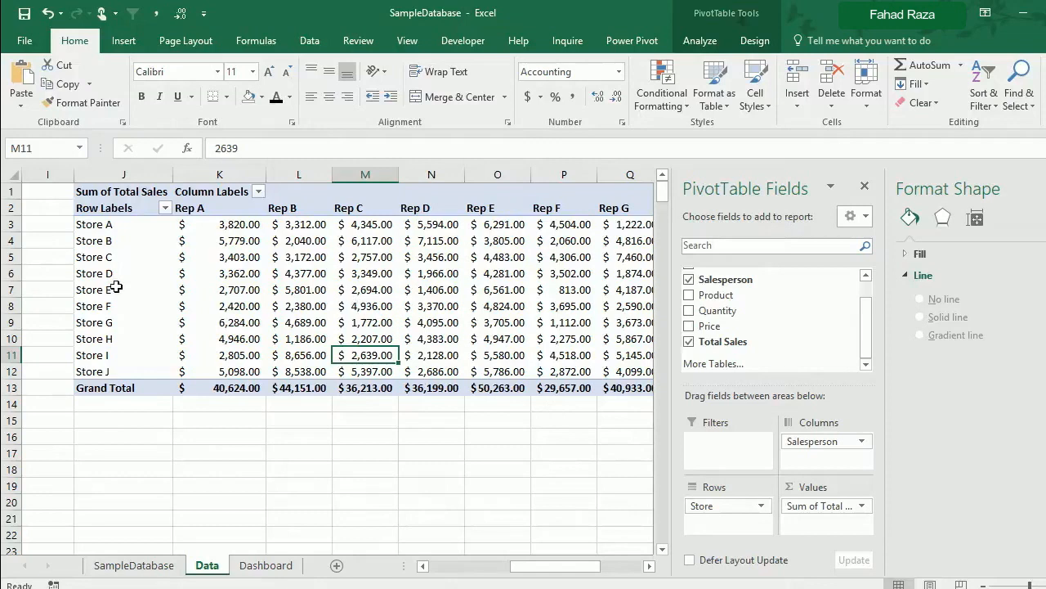
left_click(335, 290)
left_click(124, 41)
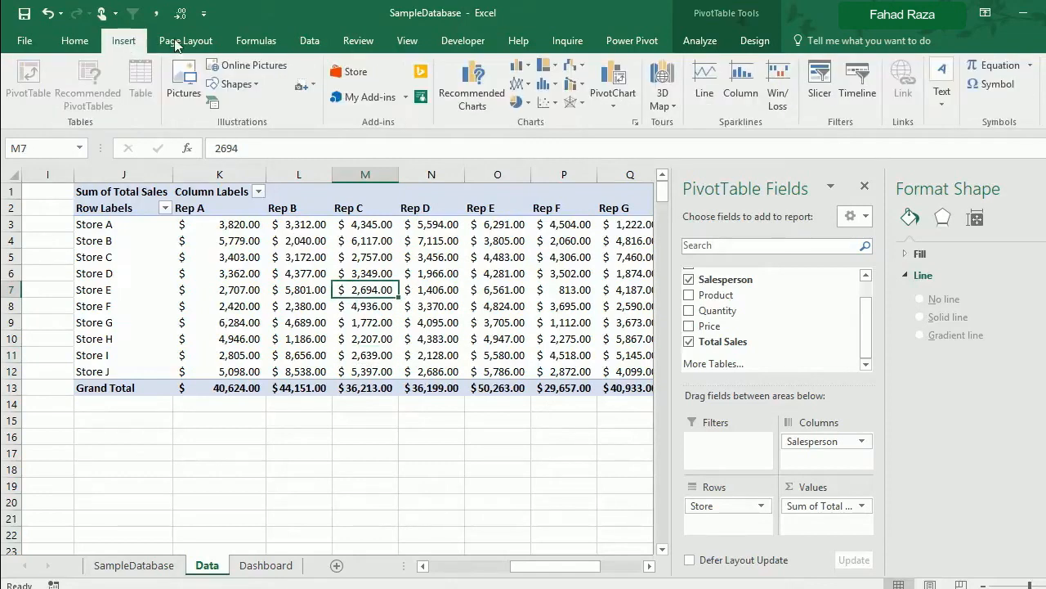
left_click(494, 100)
left_click(497, 141)
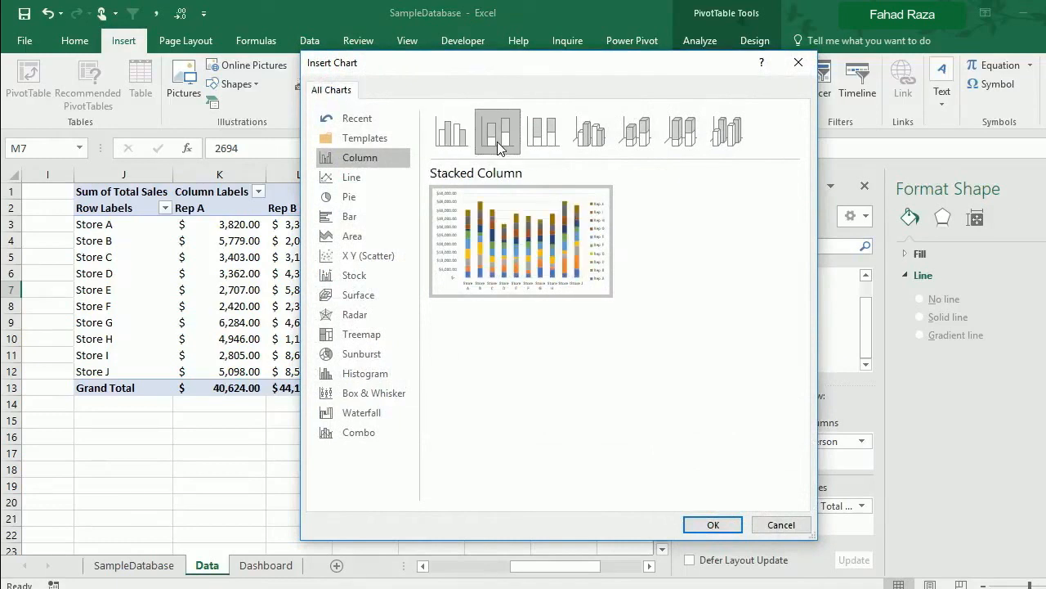
left_click(708, 526)
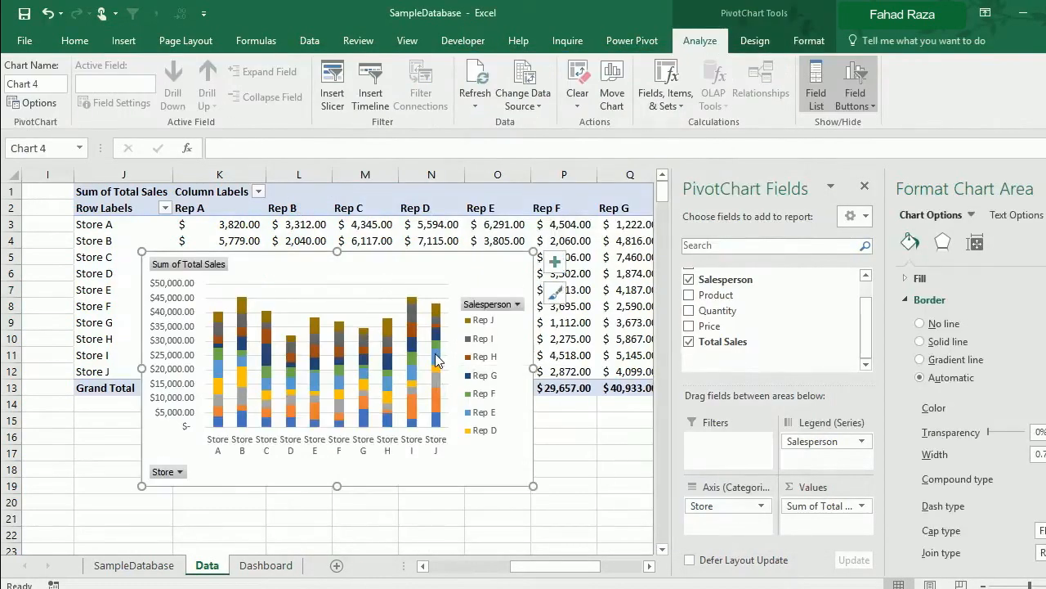
- Hide the stacked column chart's field buttons and place its legend at the bottom
left_click(868, 79)
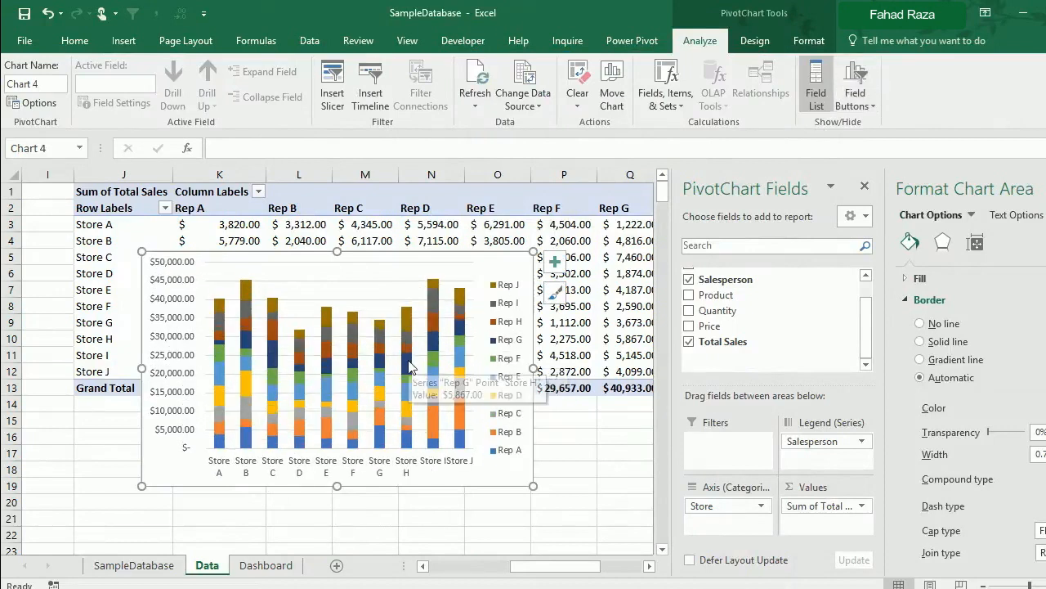
left_click(754, 40)
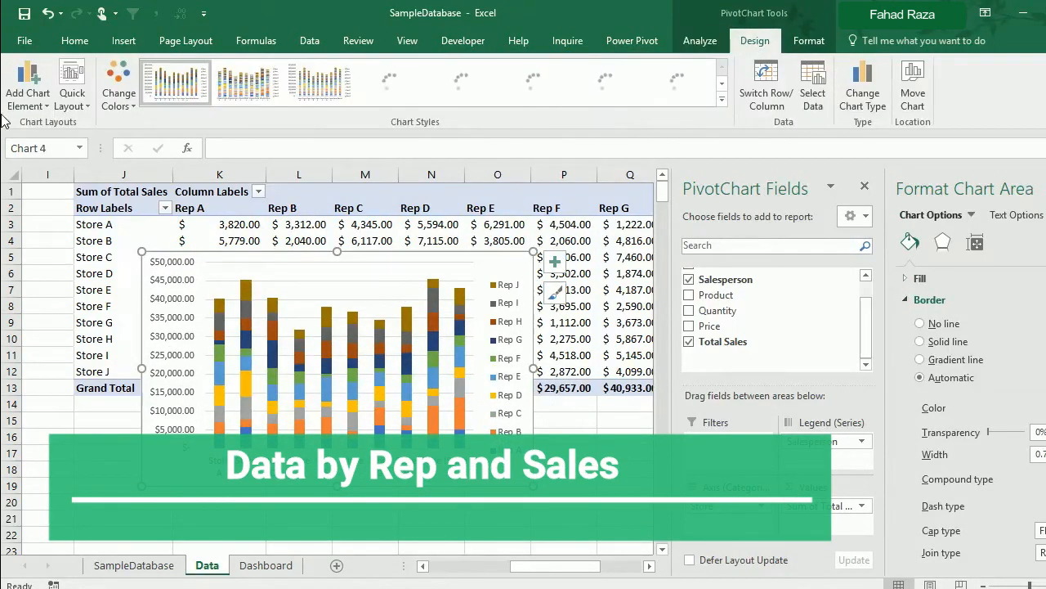
left_click(27, 93)
mouse_move(82, 260)
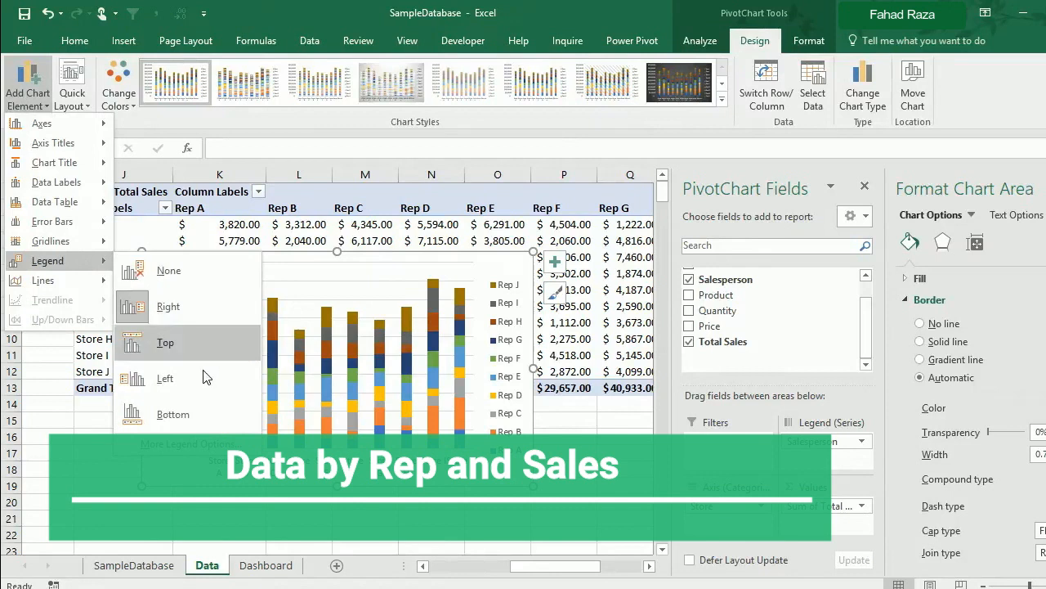
left_click(200, 407)
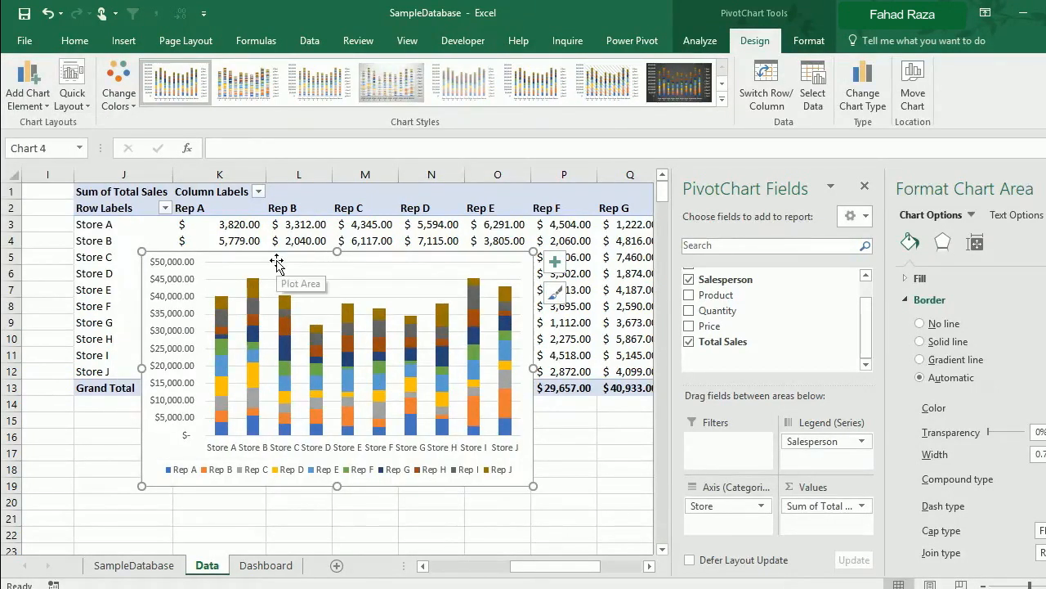
- Move the stacked column chart to the Dashboard sheet below the product pie chart and set its border to No line
left_click(265, 565)
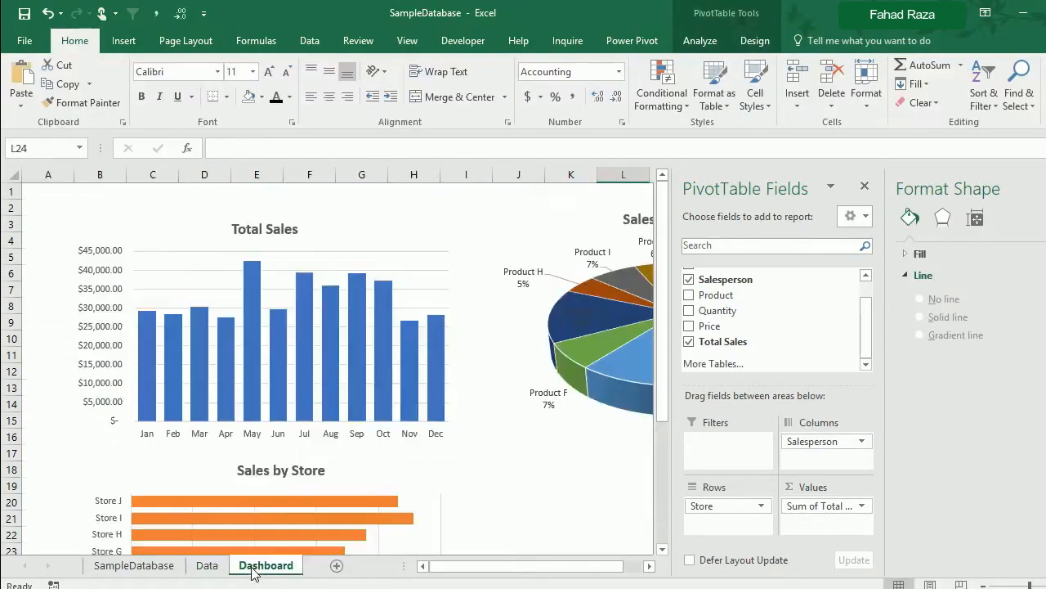
left_click(574, 498)
key("ctrl+v")
scroll(594, 376, "down", 4)
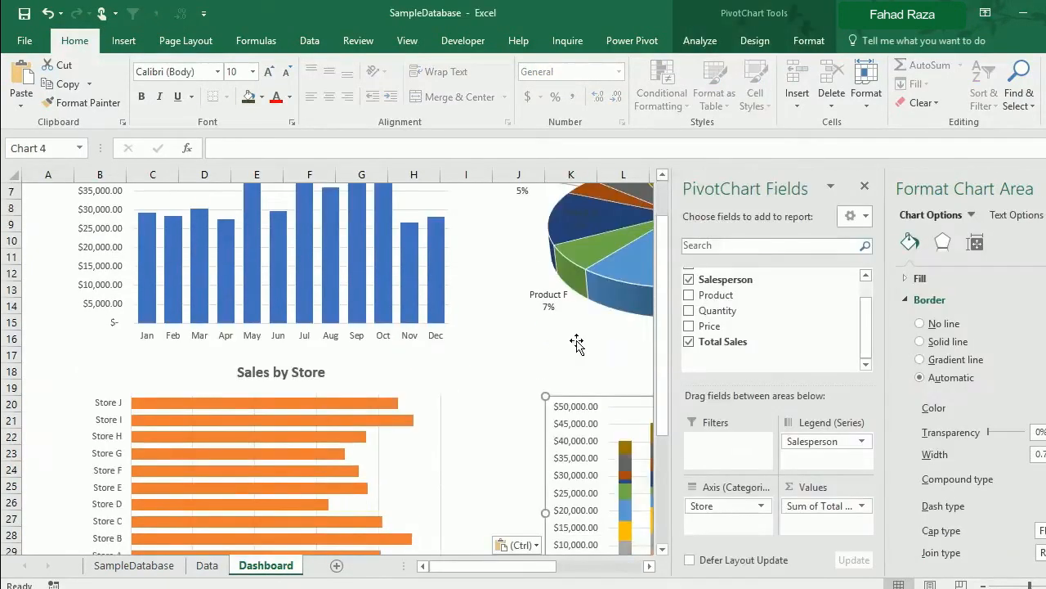
left_click(947, 325)
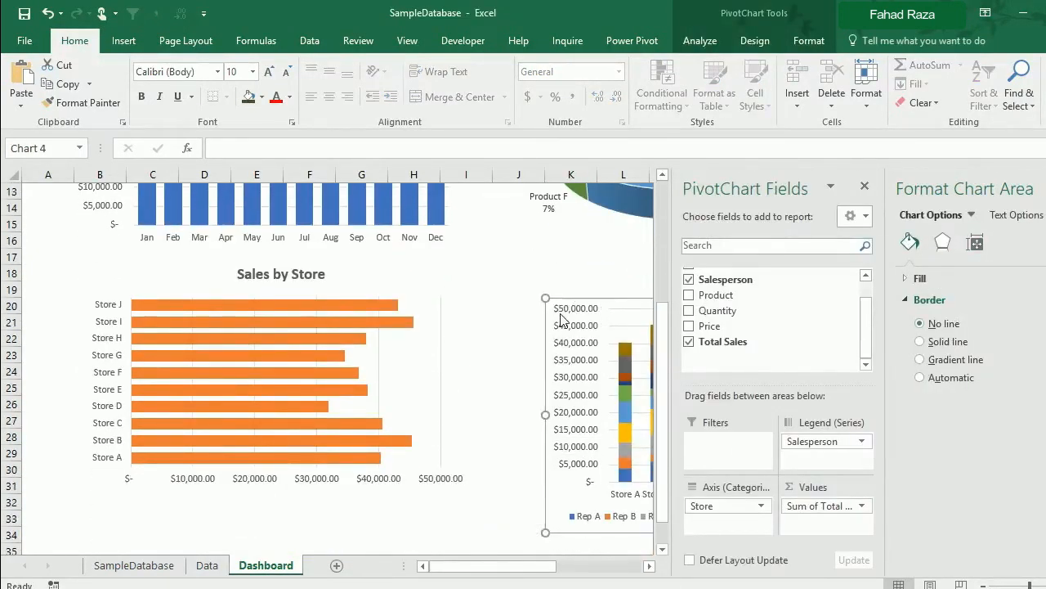
left_click_drag(609, 301, 564, 270)
left_click_drag(499, 567, 608, 576)
- Add a title above the stacked column chart reading "Sales by Rep and Store"
left_click(700, 40)
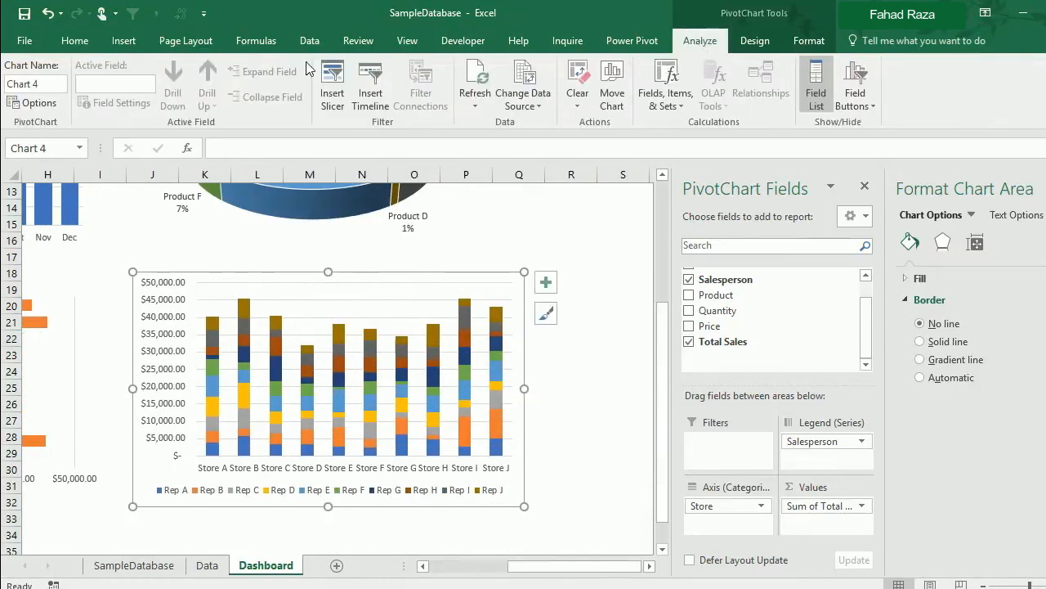
left_click(756, 41)
left_click(28, 81)
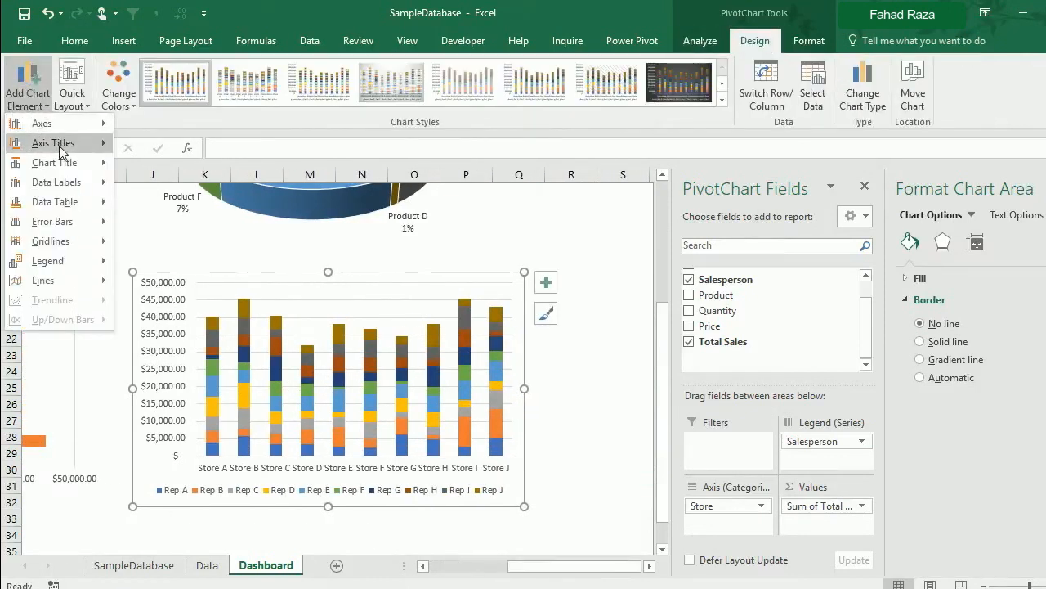
mouse_move(66, 166)
left_click(198, 202)
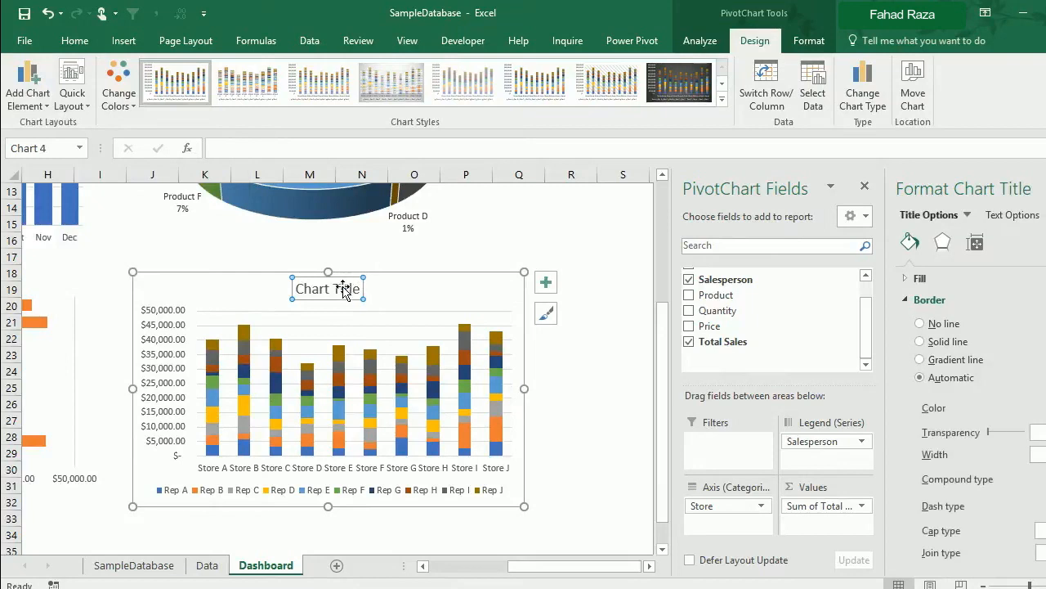
left_click_drag(297, 290, 369, 288)
key("BackSpace")
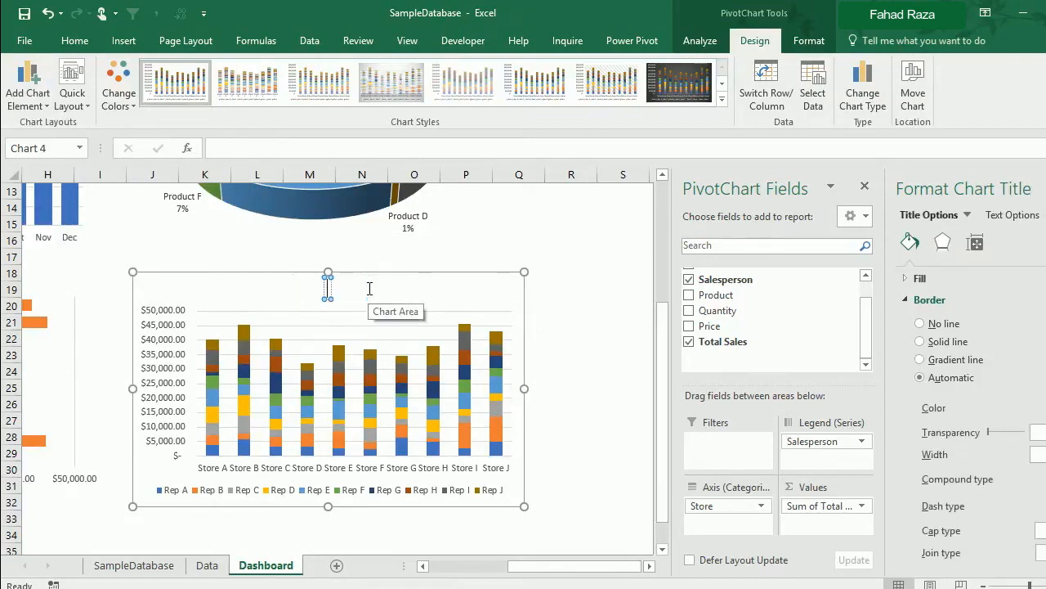
type("Sales by Rep and Store")
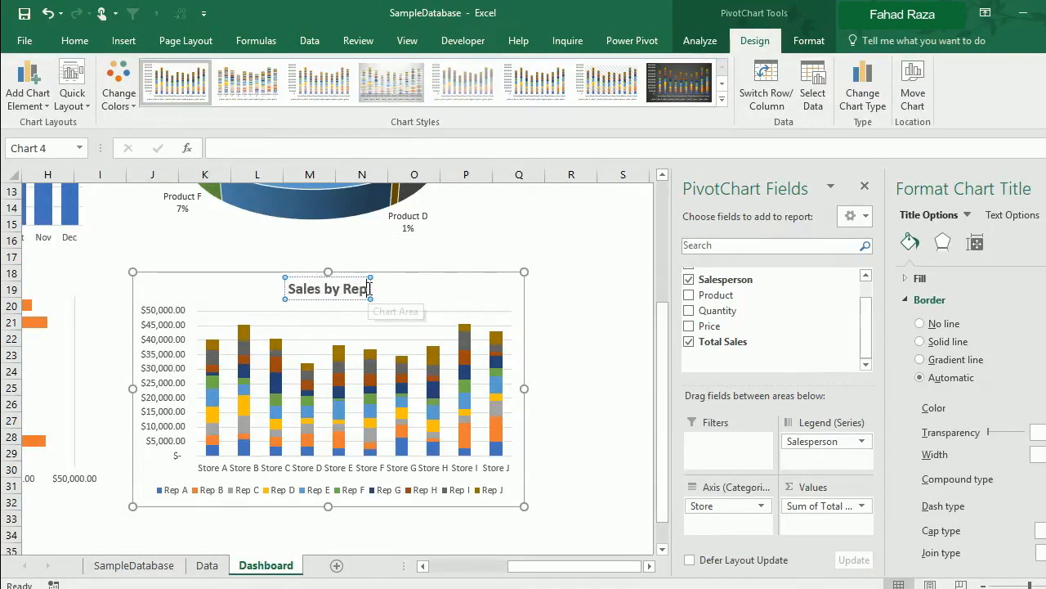
left_click(561, 315)
- Move the Sales by Rep and Store chart up and left and enlarge it to span about rows 17 to 33
left_click_drag(485, 301, 458, 283)
left_click_drag(496, 486, 532, 513)
left_click(610, 482)
- Reduce the gap width between the columns of the Sales by Rep and Store chart
left_click(363, 480)
right_click(363, 480)
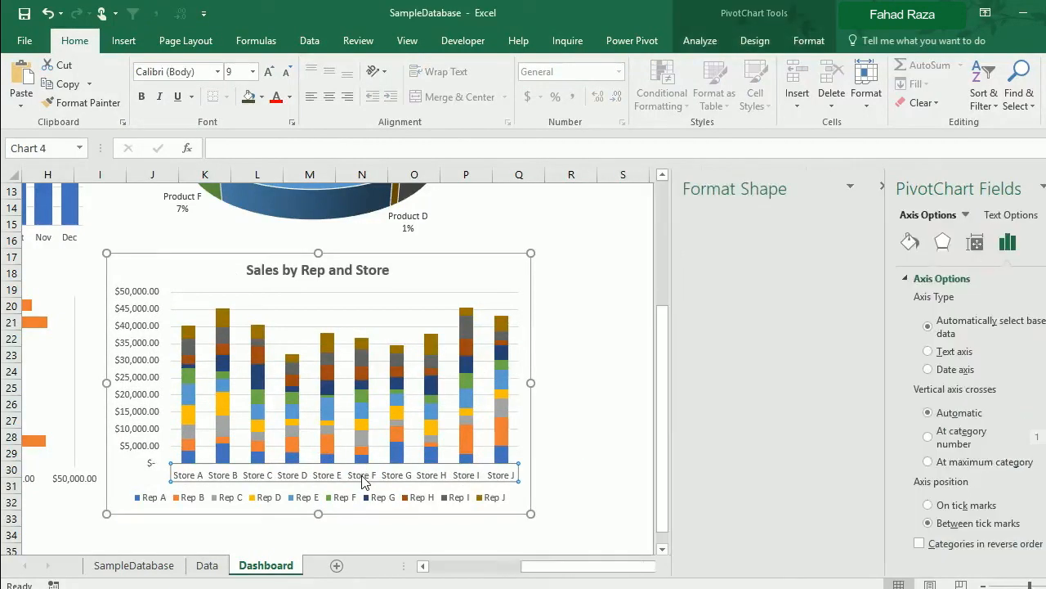
right_click(332, 457)
right_click(325, 452)
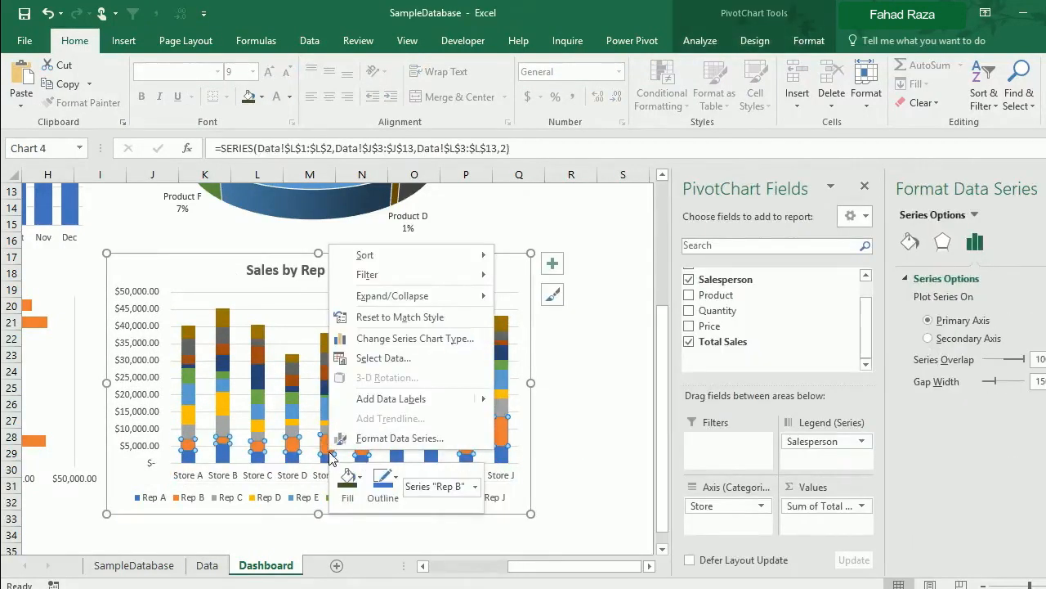
left_click(378, 438)
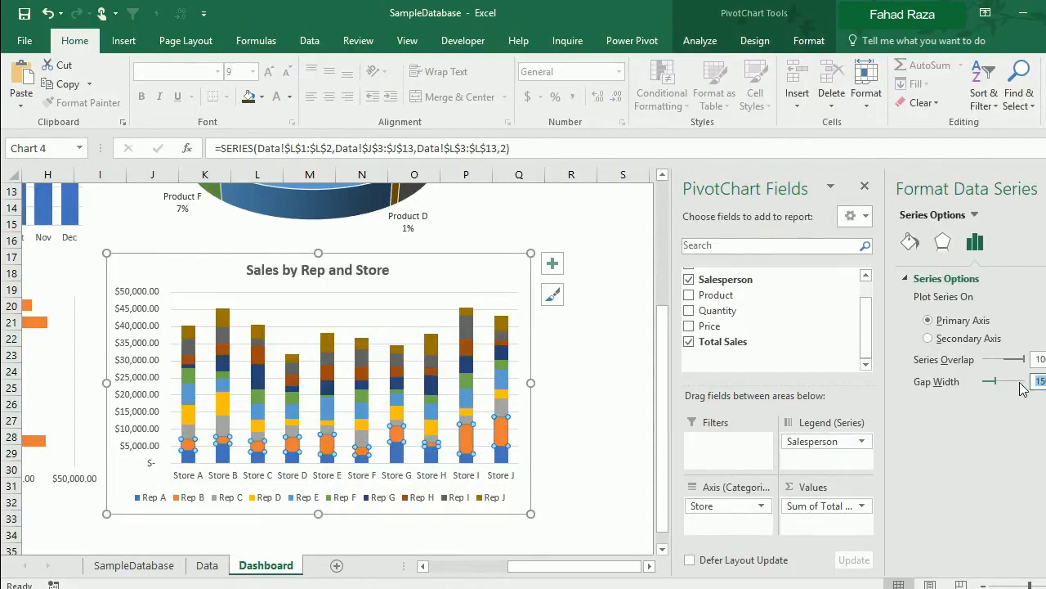
left_click(618, 499)
- Increase the height of row 2 on the Dashboard sheet
left_click(676, 570)
left_click_drag(676, 570, 599, 569)
scroll(523, 427, "up", 3)
scroll(523, 427, "up", 1)
left_click_drag(12, 219, 21, 260)
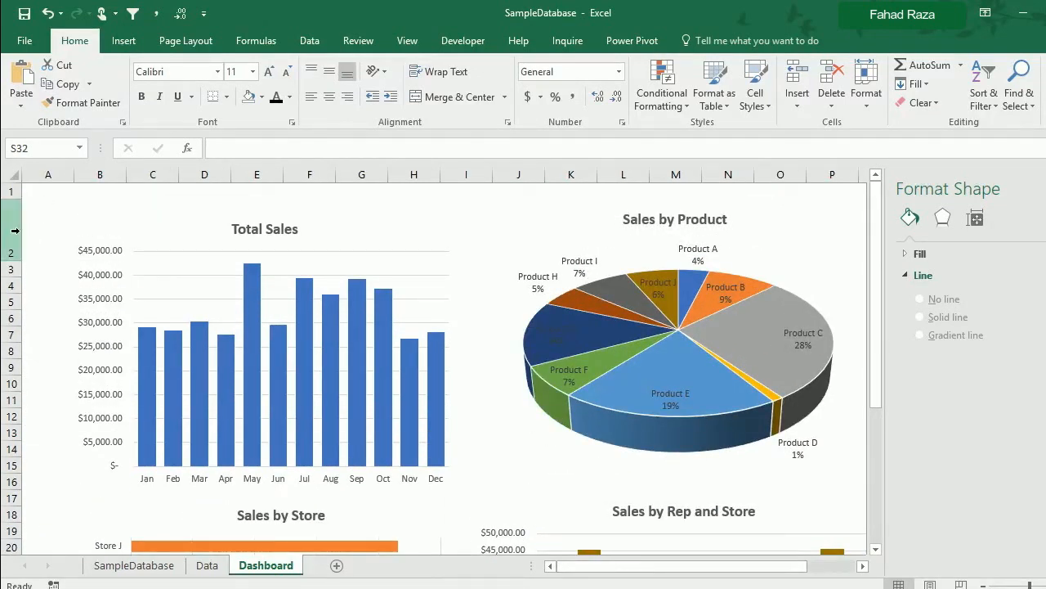
- Insert two rows above the tall row 2 on the Dashboard sheet
left_click(13, 228)
right_click(13, 228)
left_click(74, 346)
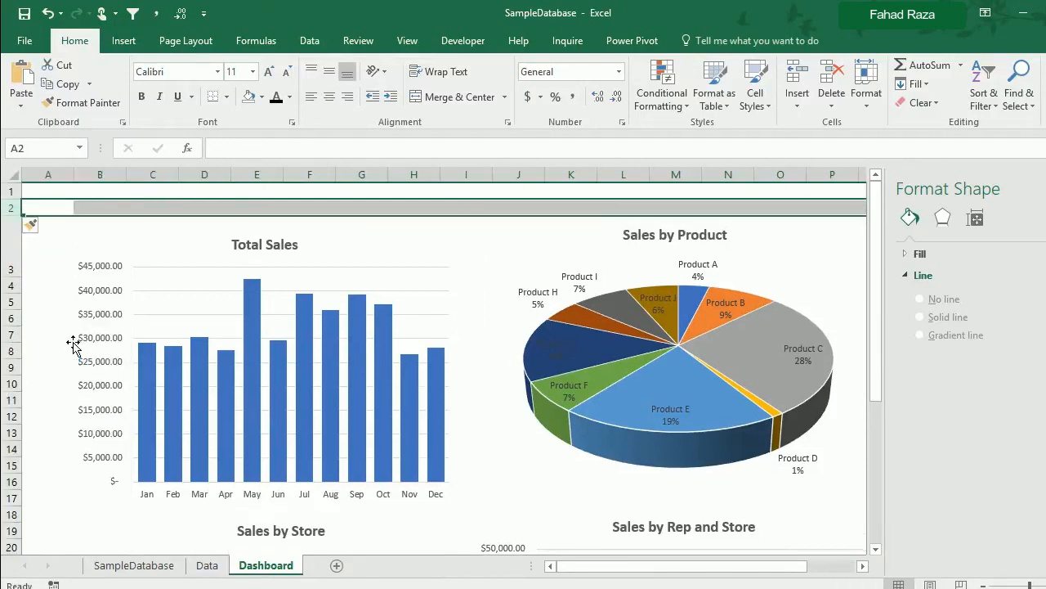
right_click(12, 207)
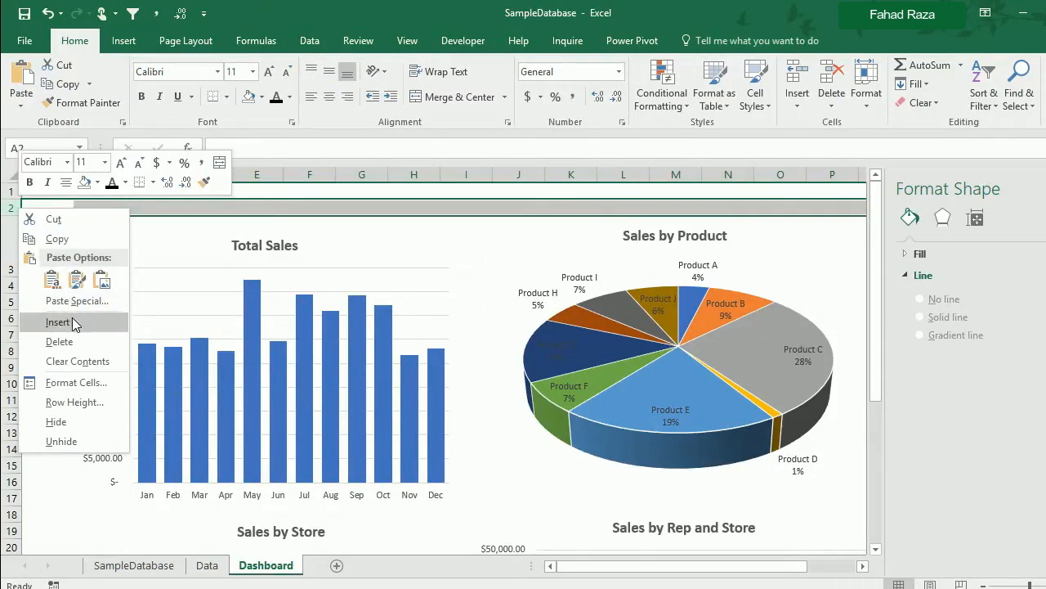
left_click(71, 323)
left_click(122, 203)
- Try inserting a column before column B and widening column A, and undo both changes
right_click(85, 174)
left_click(135, 291)
left_click(103, 233)
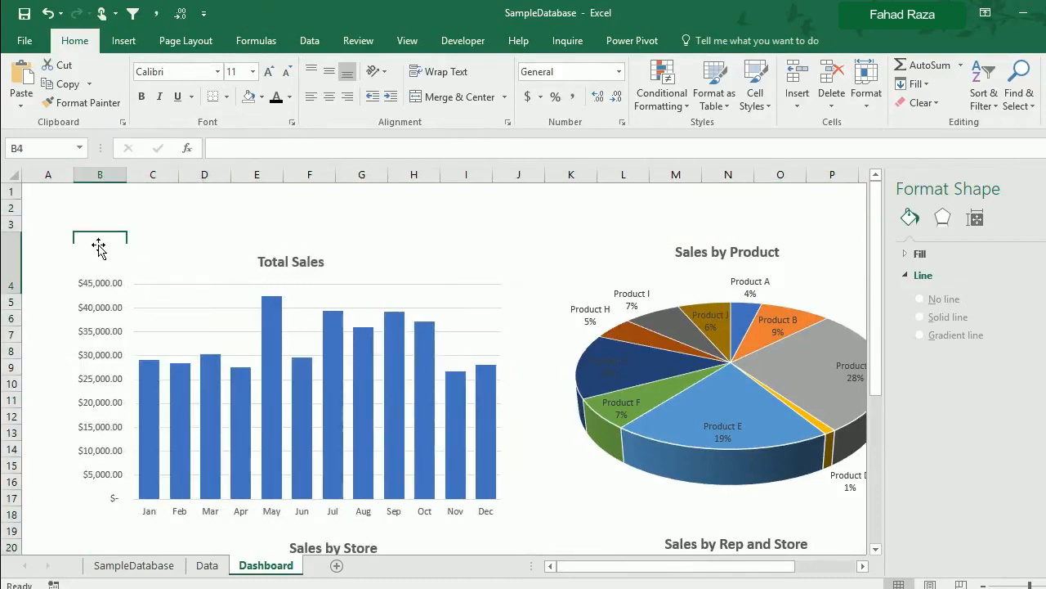
left_click(100, 174)
left_click_drag(74, 175, 124, 176)
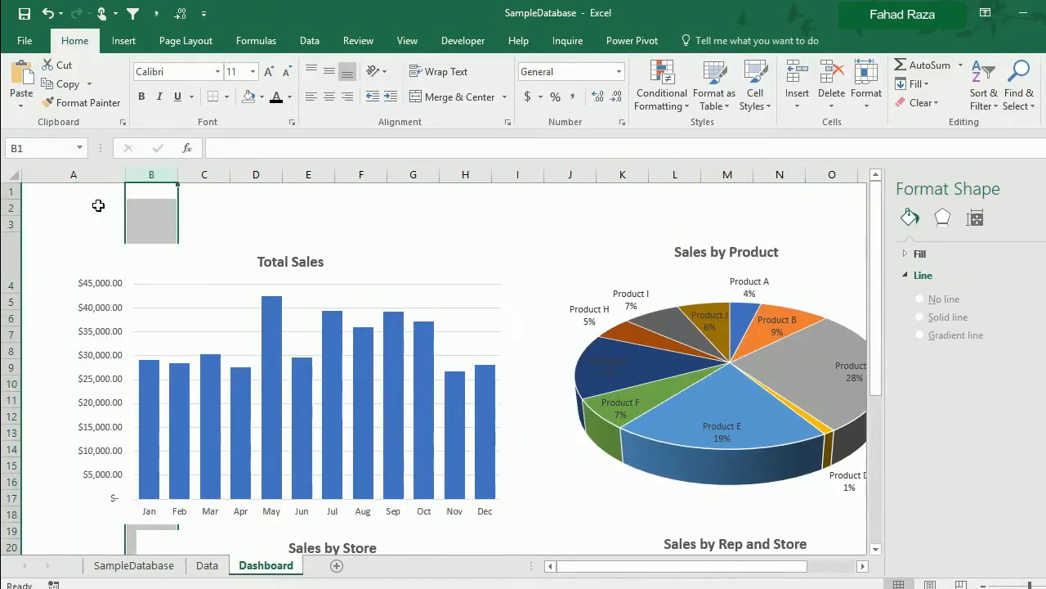
key("ctrl+z")
- Move the Total Sales chart slightly to the right and deselect it
left_click(191, 252)
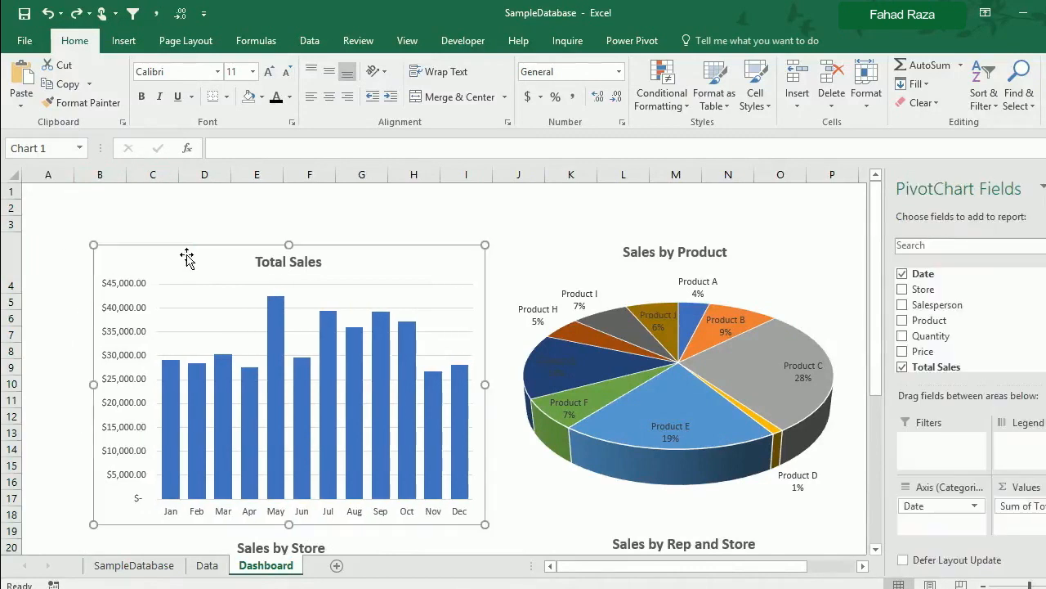
mouse_move(203, 256)
left_mouse_down()
mouse_move(170, 250)
mouse_move(184, 251)
left_mouse_up()
left_click(141, 217)
left_click(41, 197)
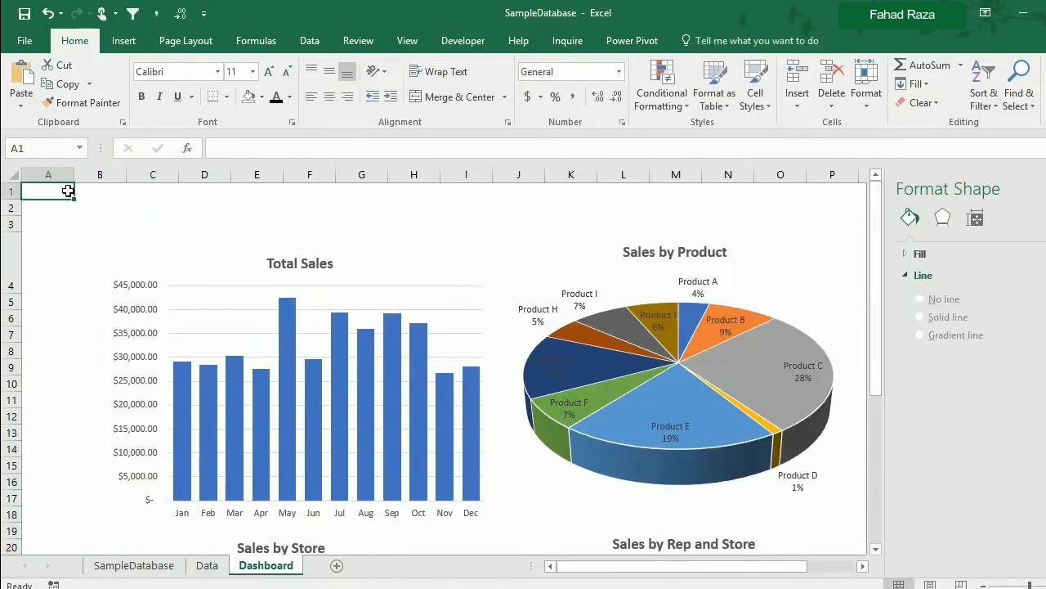
- Insert slicers for Store, Salesperson and Product from the Total Sales chart
left_click(243, 300)
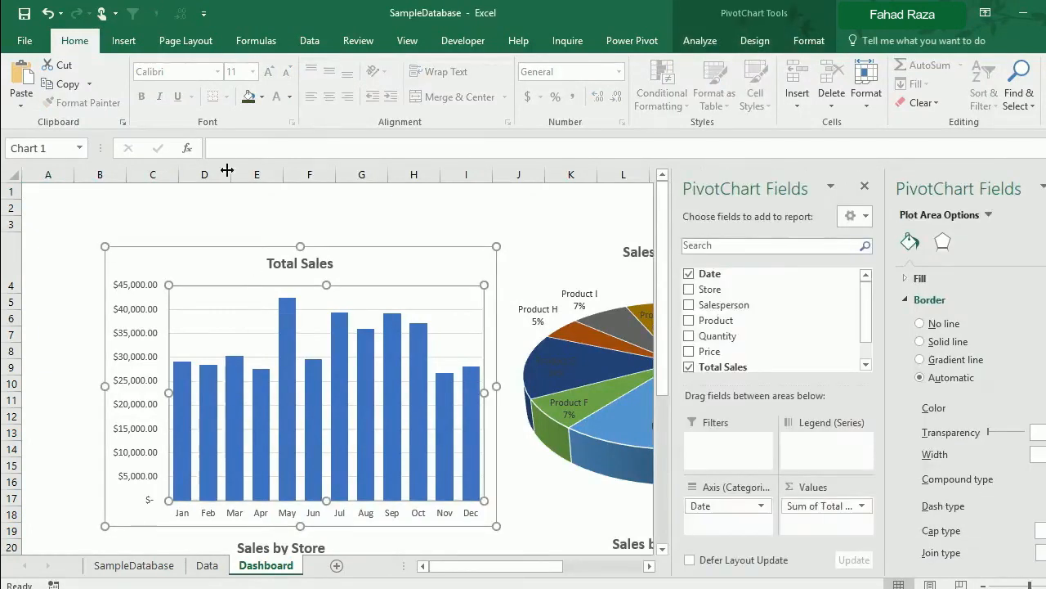
left_click(121, 41)
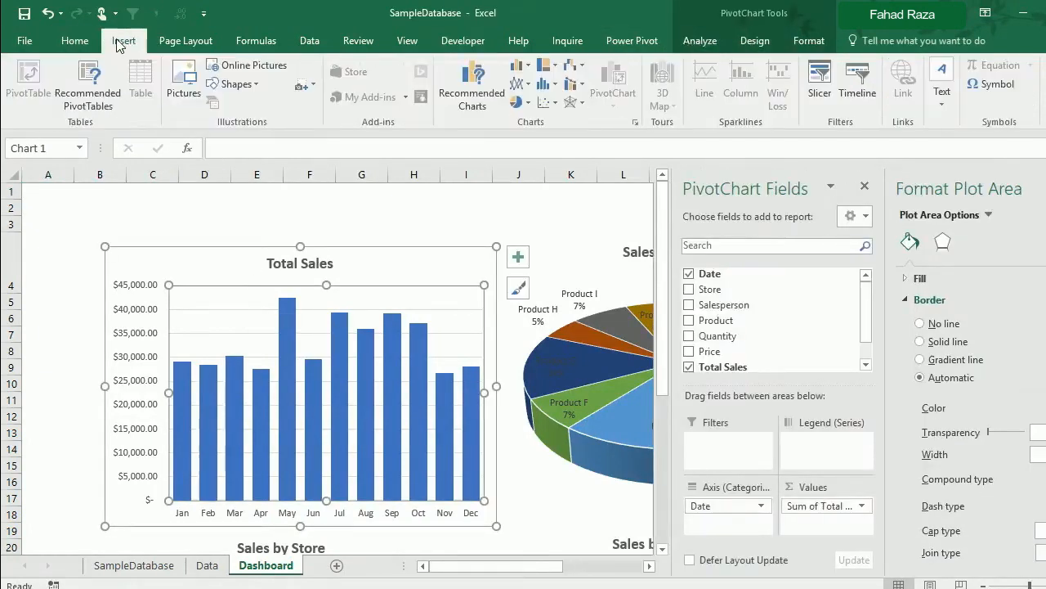
left_click(826, 85)
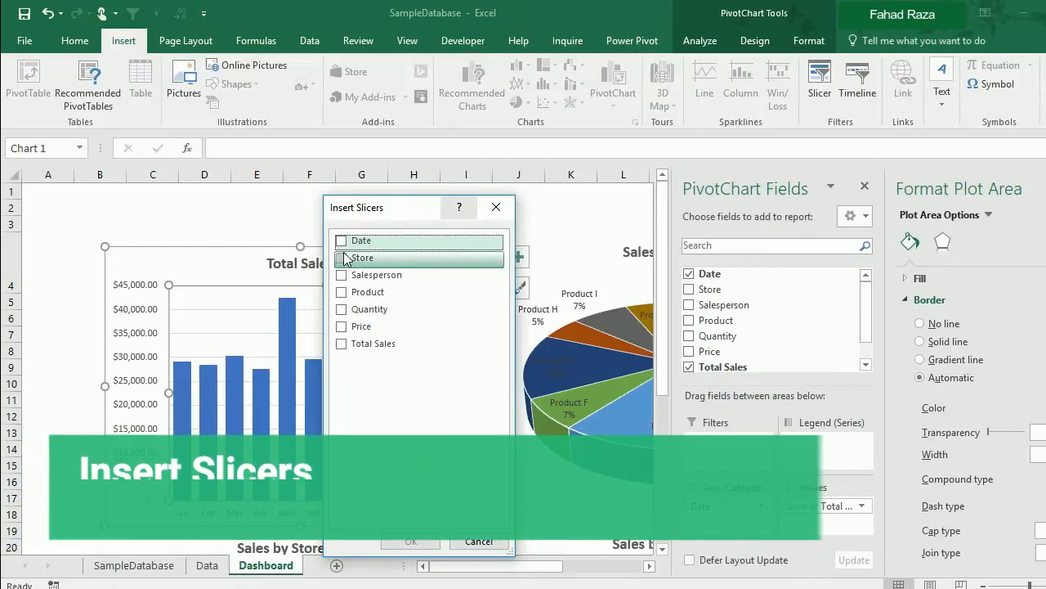
left_click(342, 257)
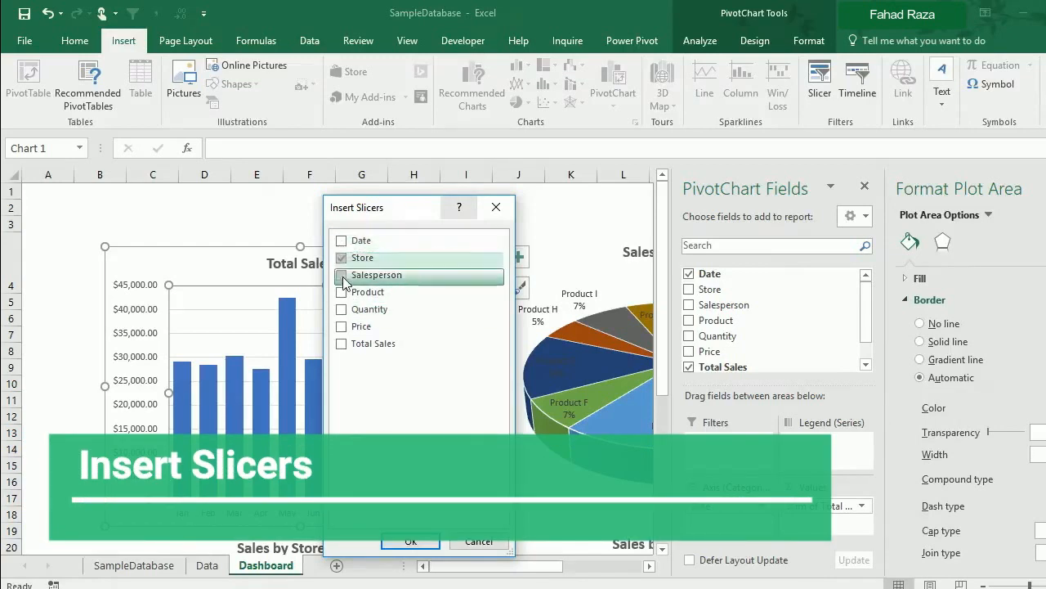
left_click(341, 276)
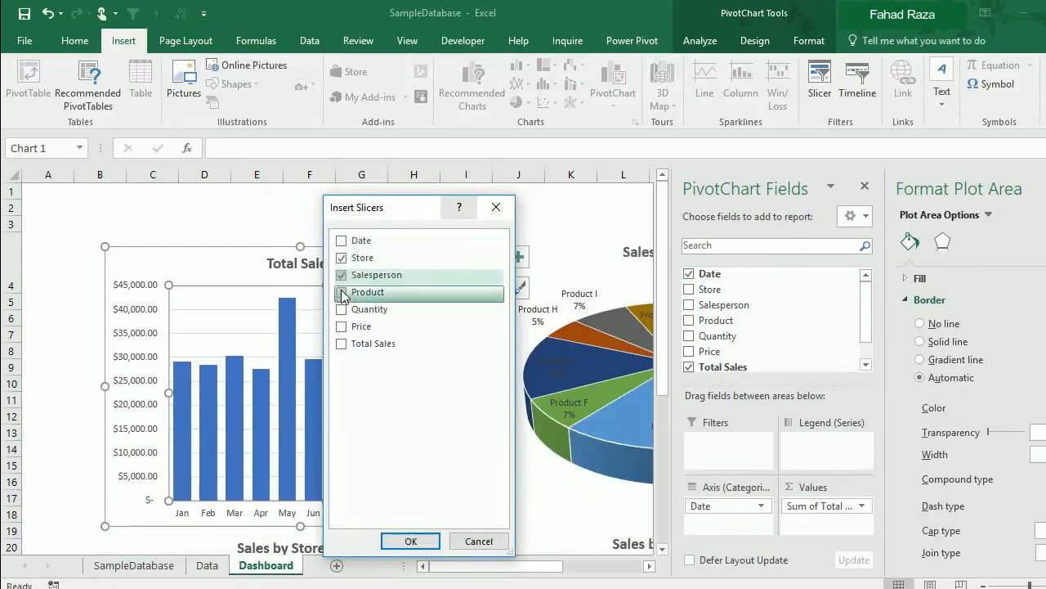
left_click(342, 292)
left_click(406, 541)
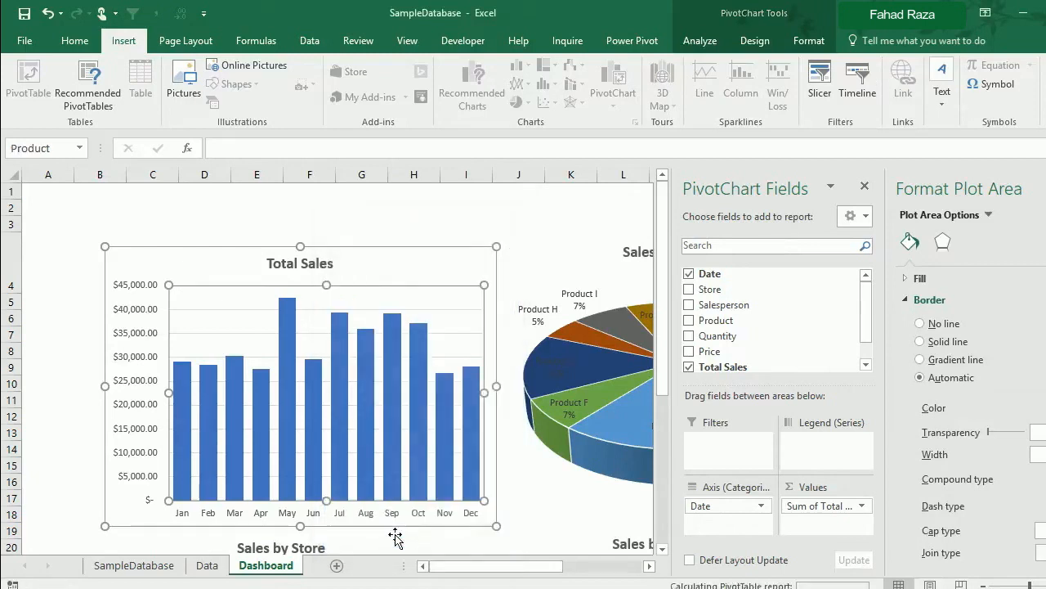
- Narrow the Store slicer and move it to the top-left corner of the sheet at cell A1
left_click_drag(273, 236, 52, 231)
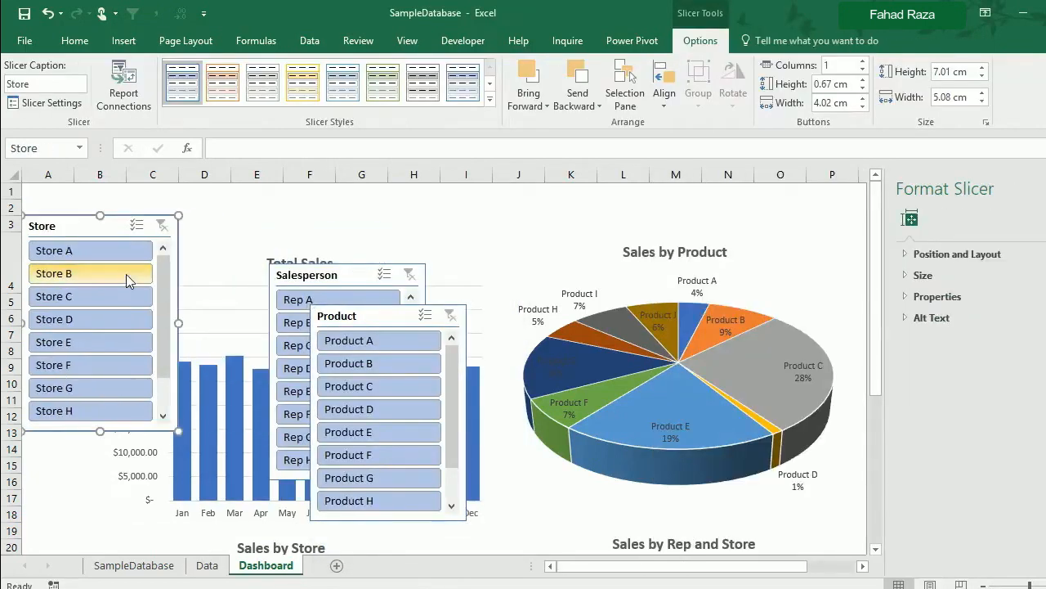
left_click_drag(164, 322, 107, 322)
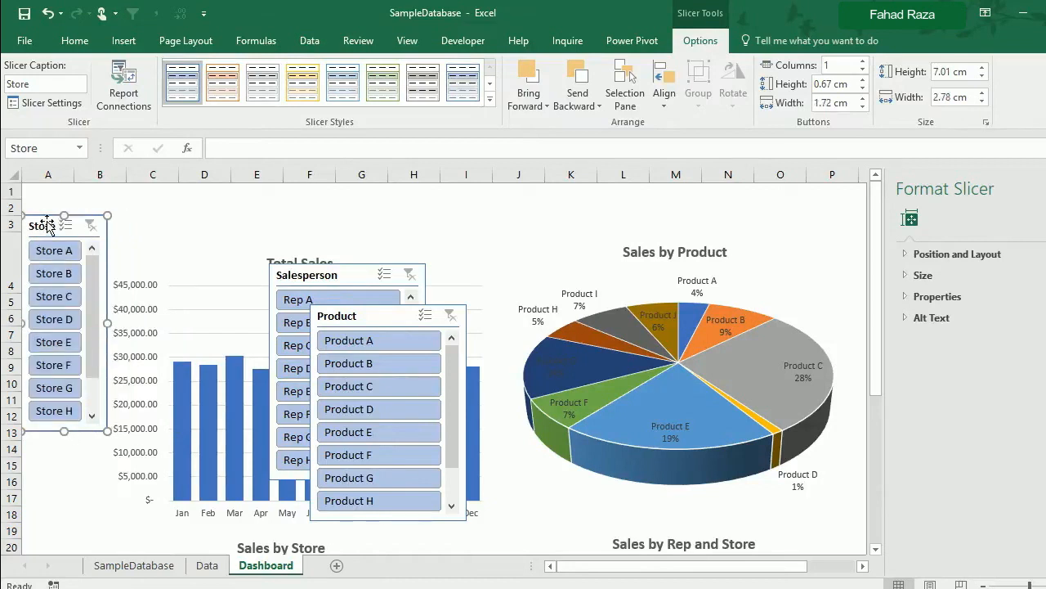
left_click_drag(41, 222, 42, 190)
- Resize the Store slicer to about 8.41 cm wide and 2.49 cm high, with its buttons in three columns
left_click_drag(107, 398, 282, 247)
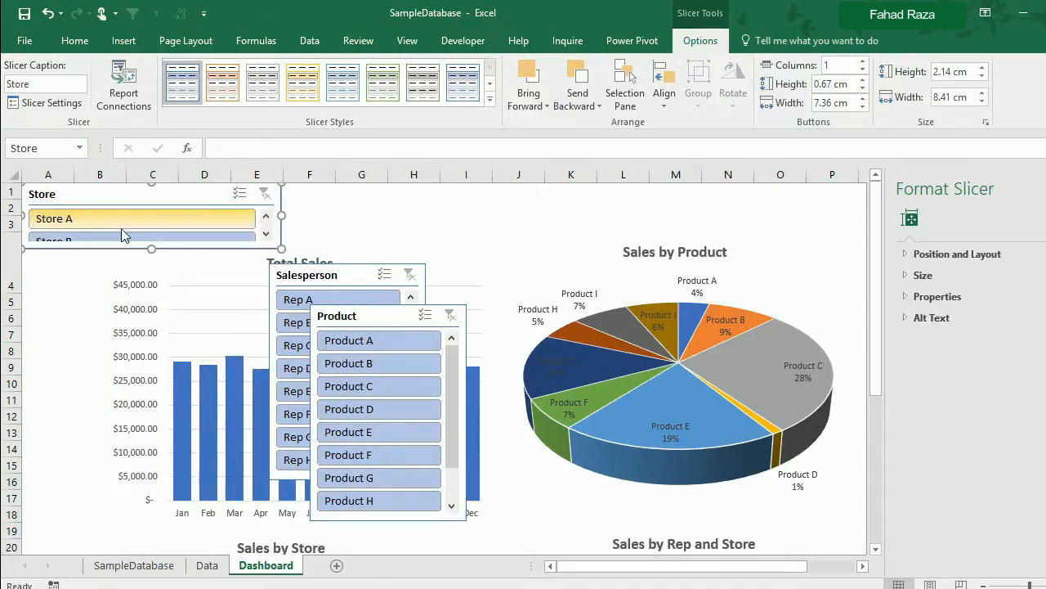
left_click_drag(146, 248, 150, 306)
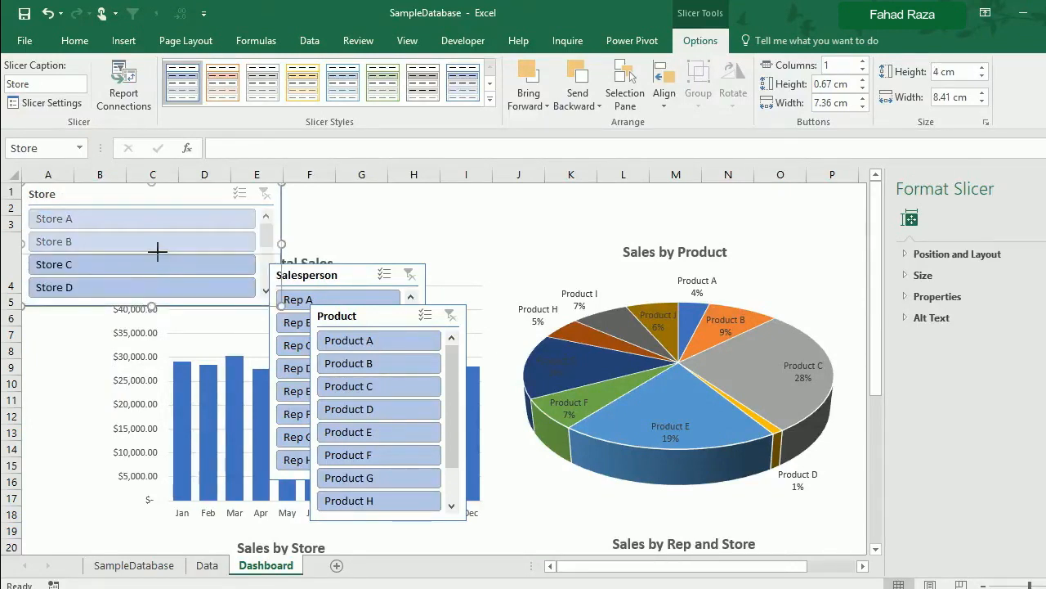
left_click_drag(158, 252, 158, 249)
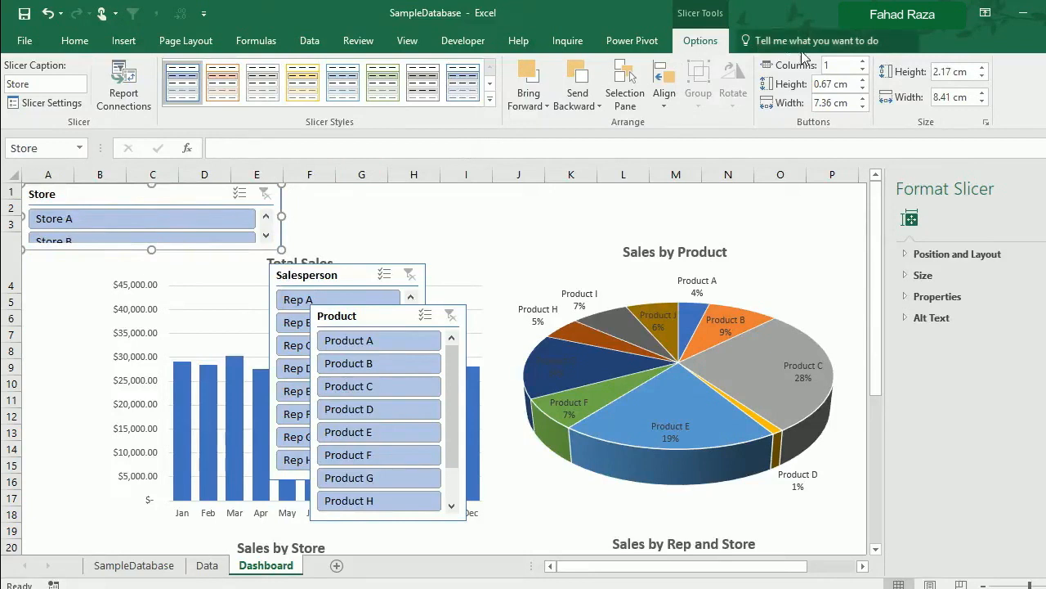
left_click(863, 61)
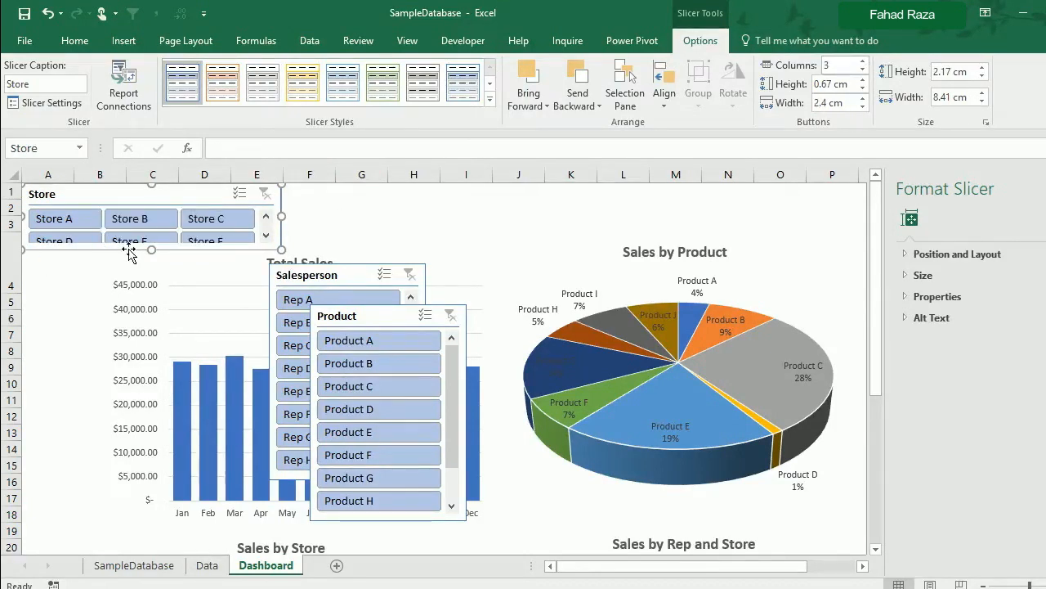
left_click_drag(148, 254, 148, 260)
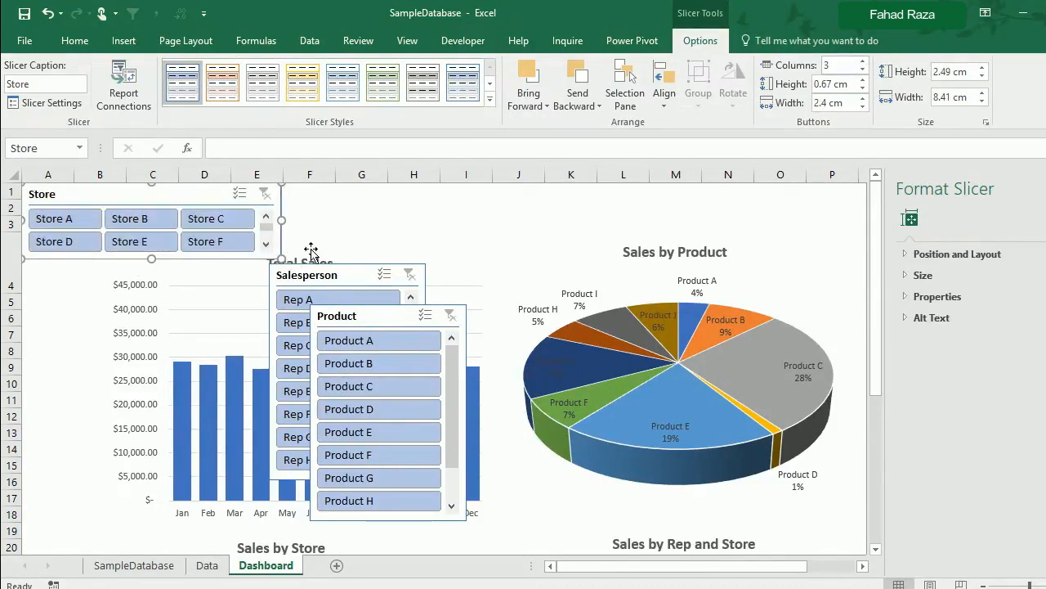
- Place the Salesperson slicer directly right of the Store slicer, about 8.47 by 2.49 cm, with four button columns
left_click_drag(318, 279, 328, 190)
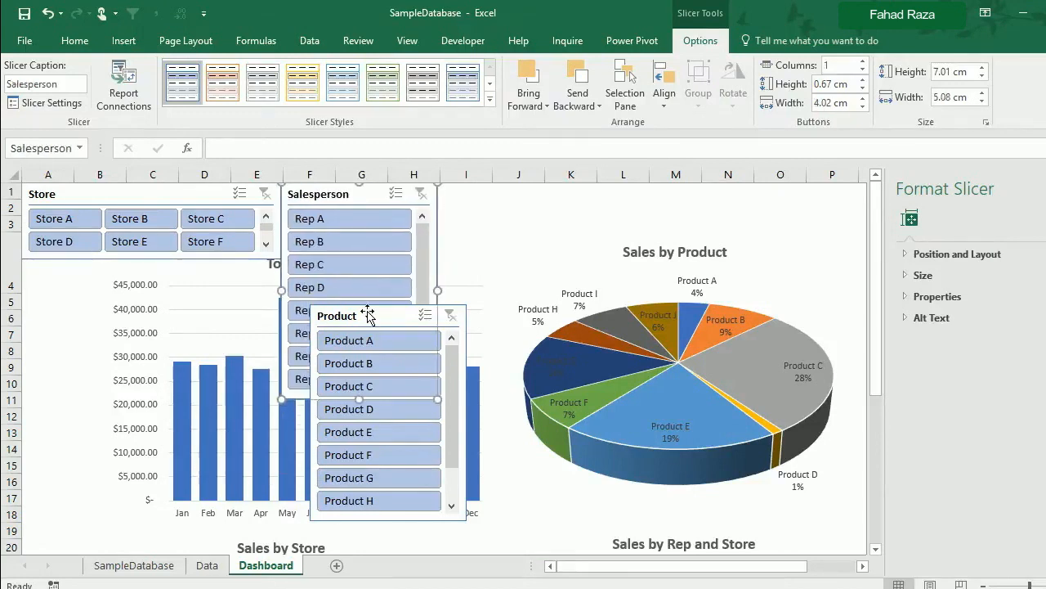
left_click_drag(344, 316, 664, 253)
left_click(430, 398)
left_click_drag(437, 399, 544, 253)
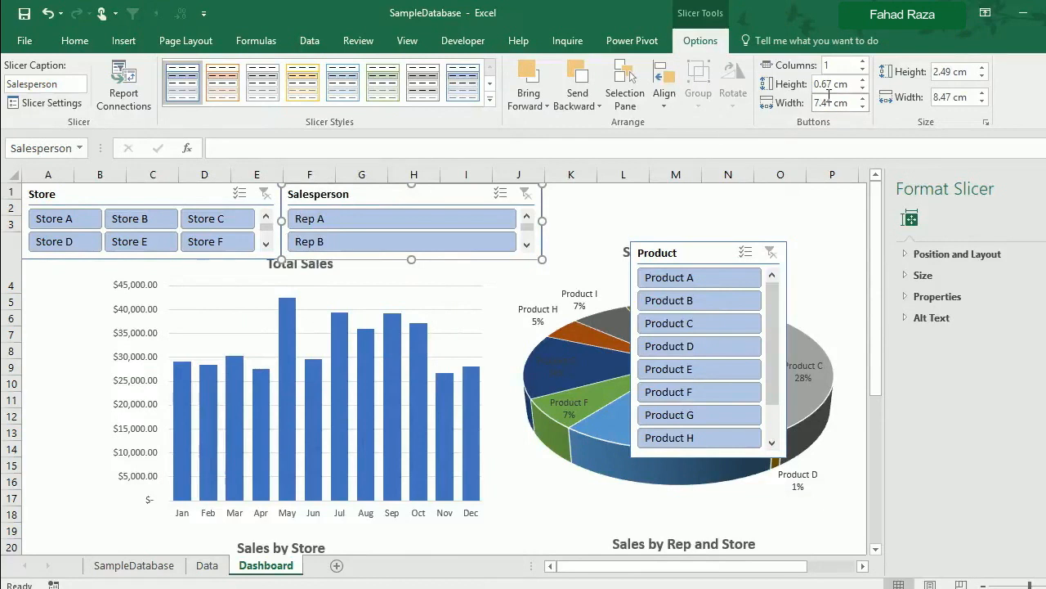
left_click(864, 63)
left_click(863, 62)
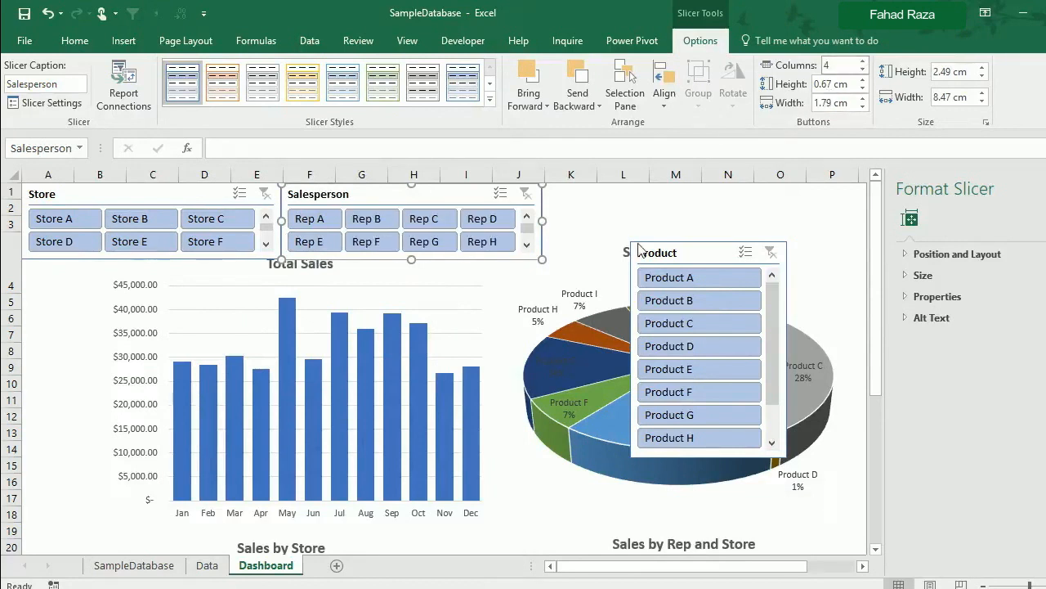
- Place the Product slicer directly right of the Salesperson slicer, about 9.21 by 2.51 cm, with three button columns
left_click_drag(681, 250, 591, 191)
left_click_drag(695, 391, 828, 260)
left_click(863, 62)
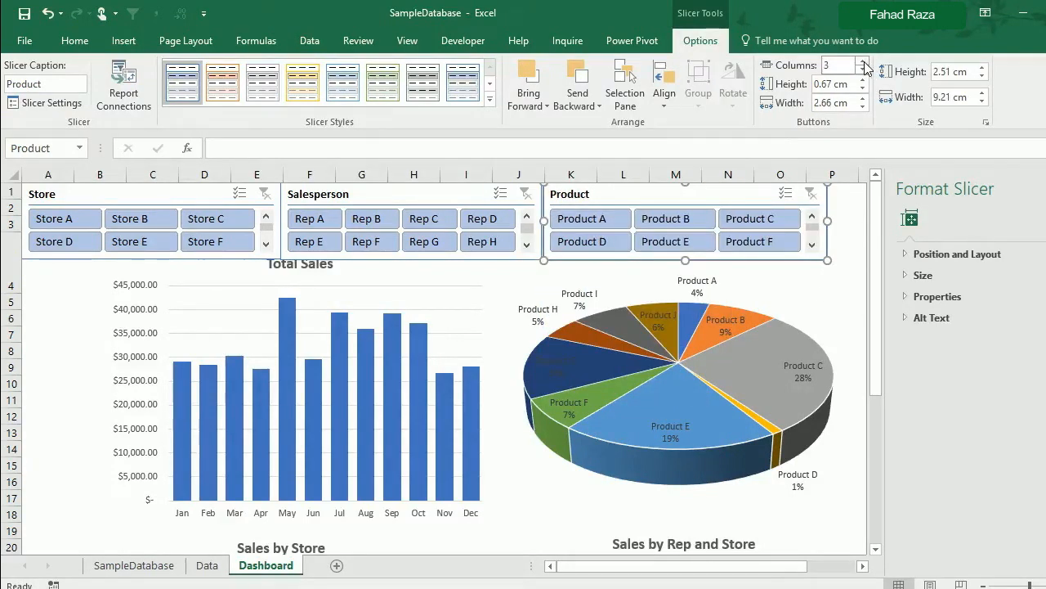
- Add the Date field as a filter to the Sales by Product, Sales by Store, and Sales by Rep and Store charts
left_click(185, 285)
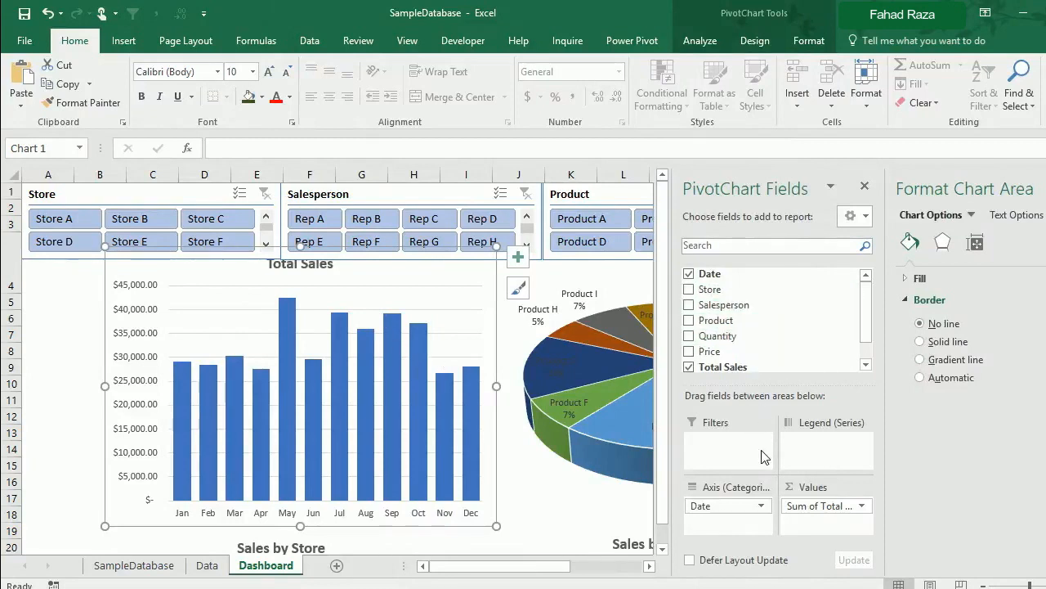
left_click(578, 279)
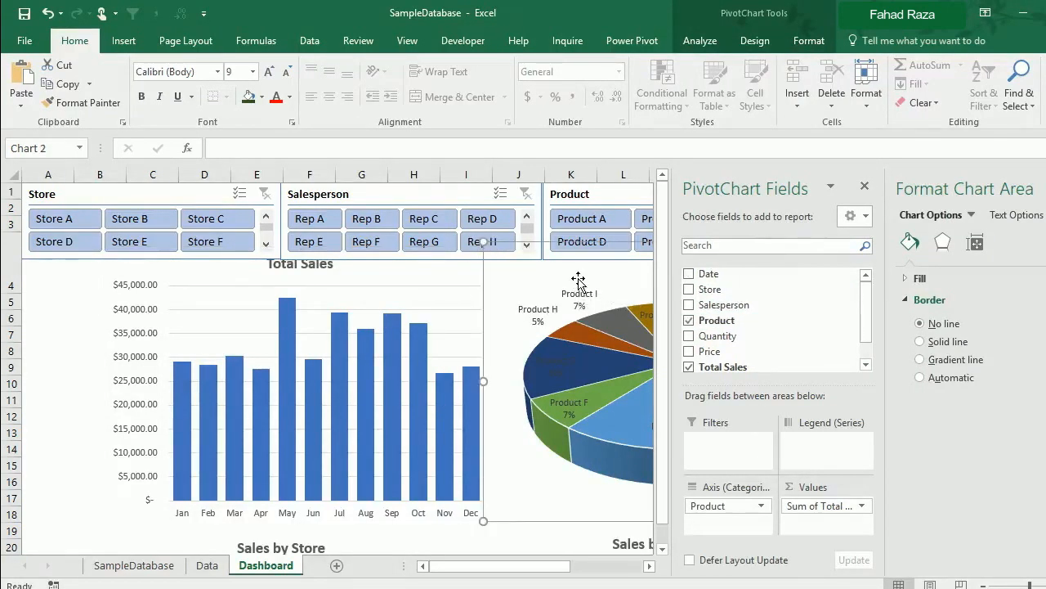
left_click_drag(723, 297, 734, 438)
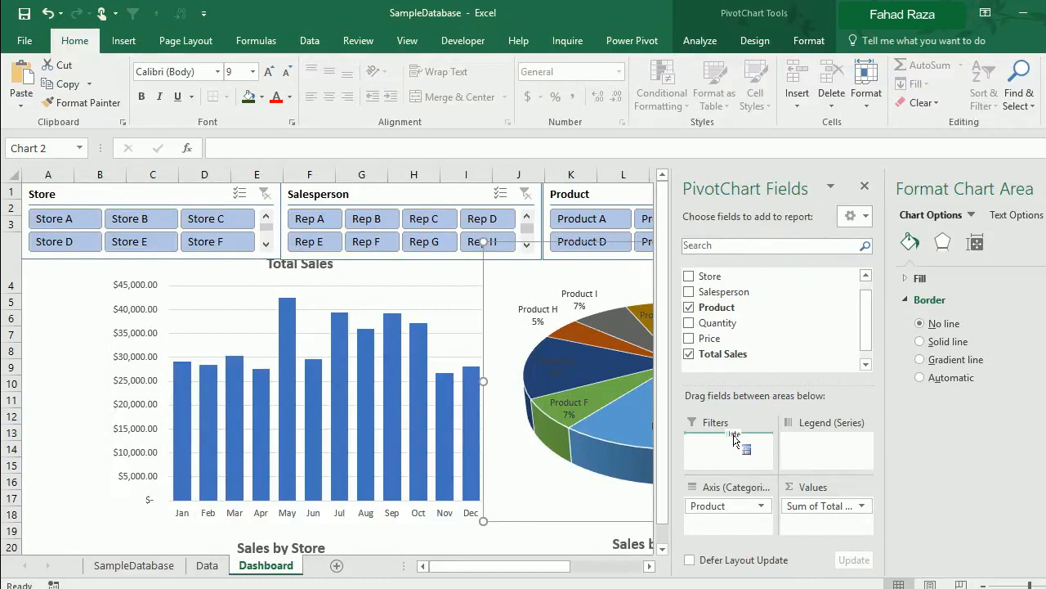
scroll(323, 415, "down", 2)
left_click(316, 413)
left_click_drag(741, 276, 738, 448)
left_click(606, 415)
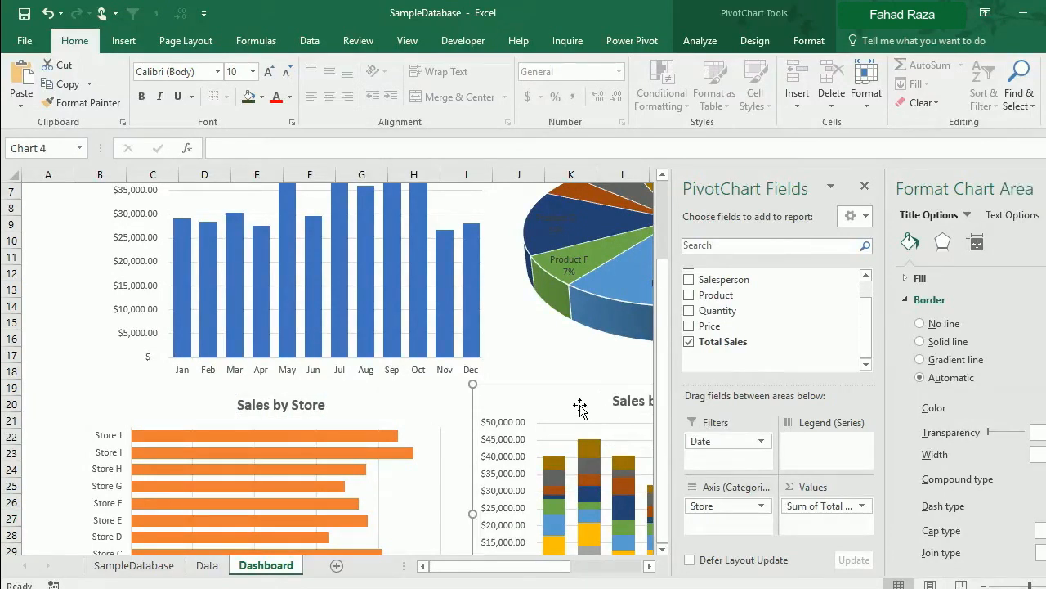
left_click_drag(708, 274, 744, 400)
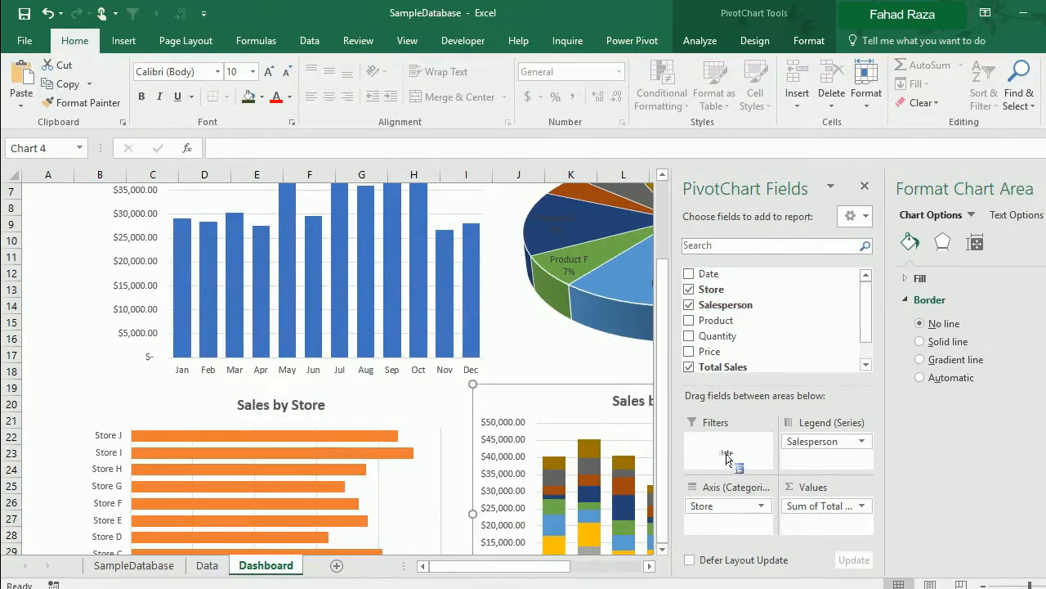
- Insert a Date slicer from the Sales by Rep and Store chart
left_click(123, 41)
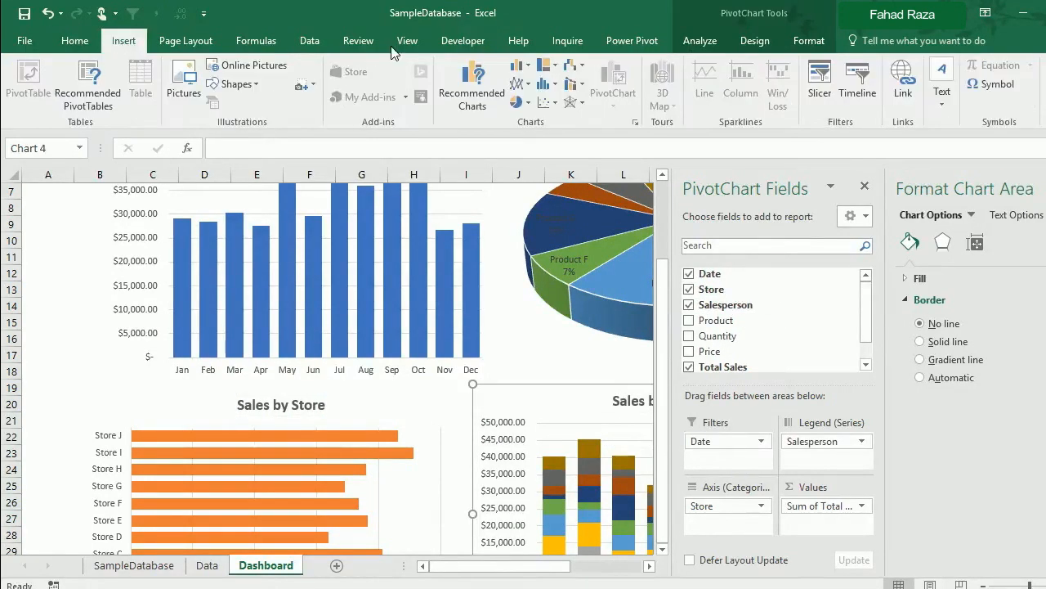
left_click(820, 82)
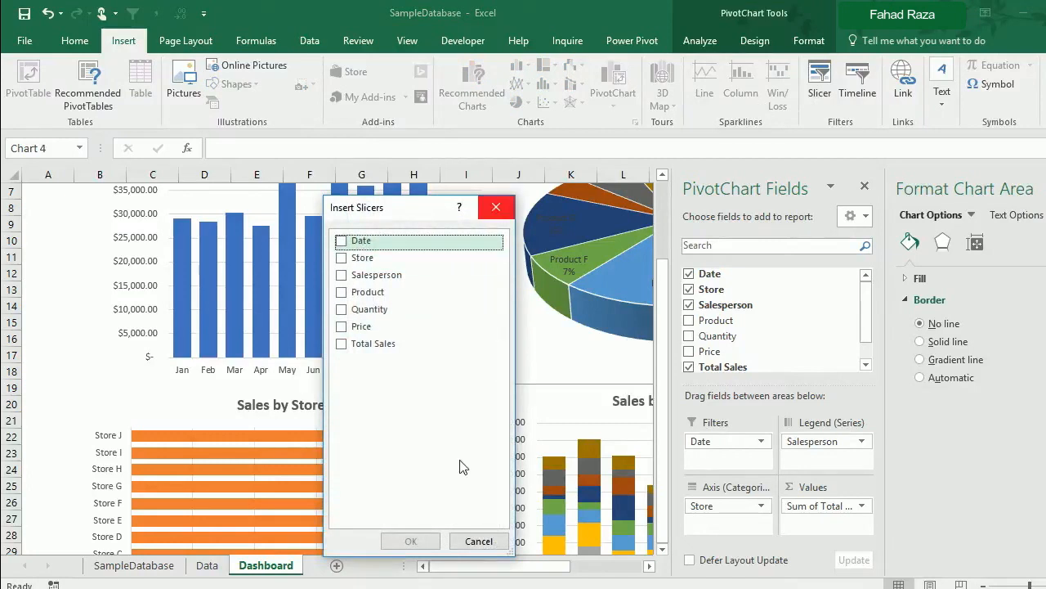
left_click(343, 241)
left_click(418, 540)
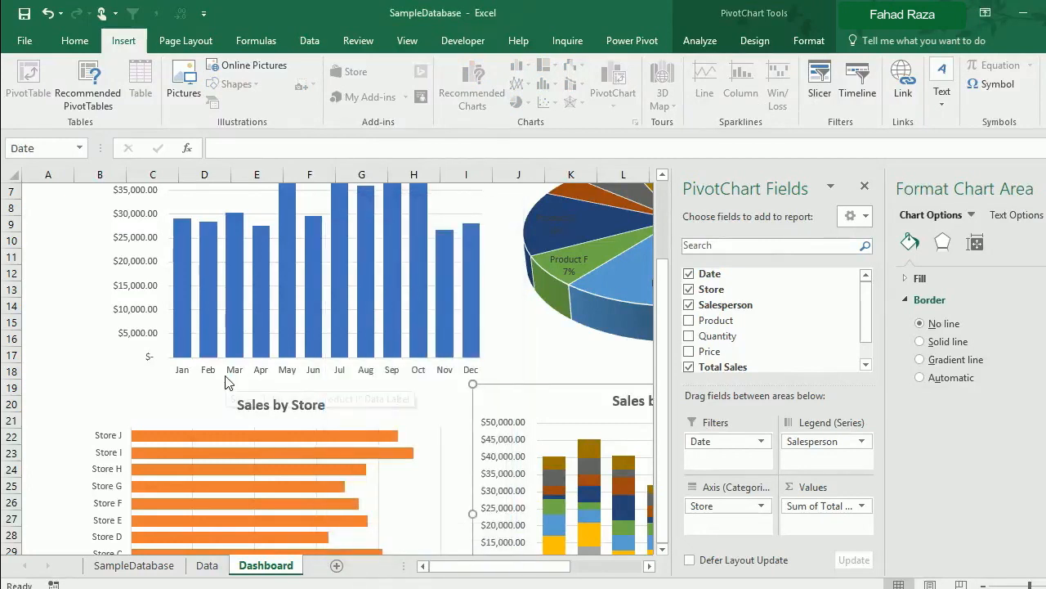
- Move the Date slicer directly below the Store slicer at the sheet's left edge and narrow it to about 3.12 cm
left_click_drag(333, 275, 89, 197)
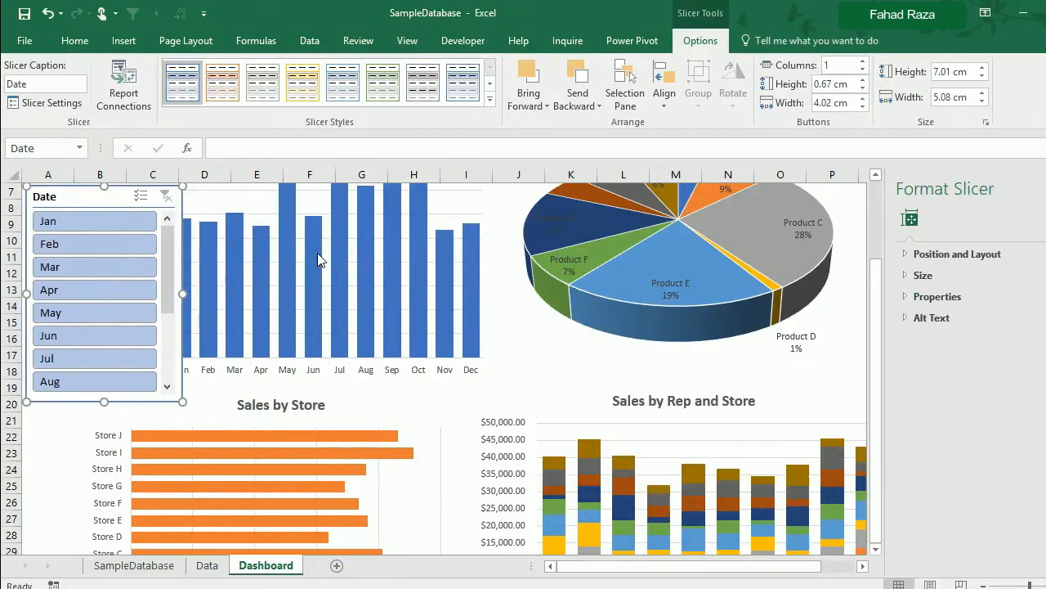
left_click_drag(876, 253, 875, 218)
left_click_drag(61, 341, 55, 275)
left_click_drag(177, 368, 118, 368)
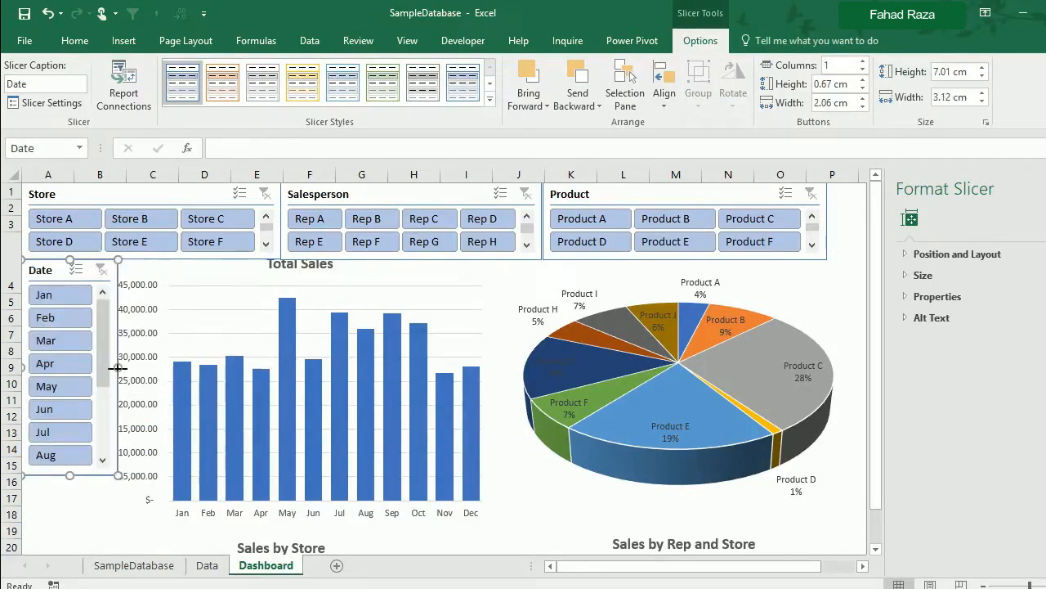
- Move the Total Sales chart slightly right and down so it clears the Date slicer, and select the Sales by Product chart
left_click(180, 442)
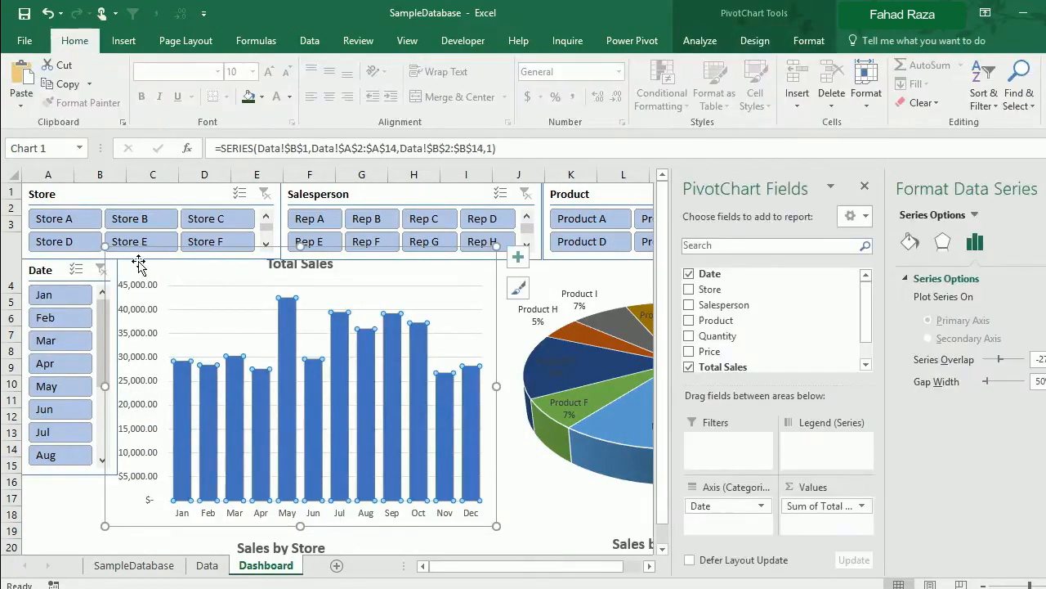
left_click(147, 264)
left_click(518, 509)
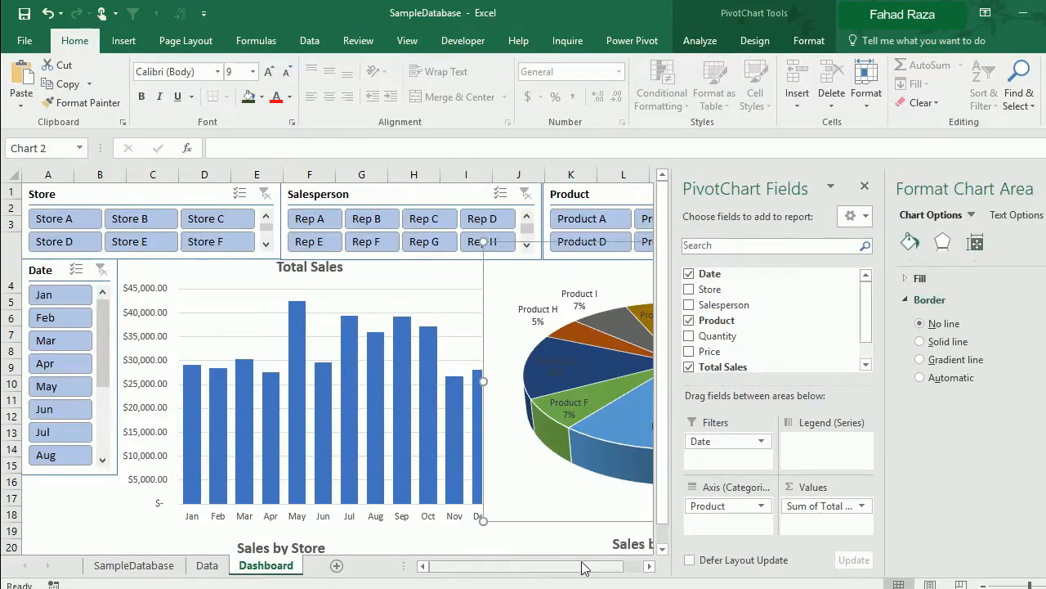
- Move the Sales by Product chart right and down to clear the Total Sales chart, and nudge Total Sales slightly down
left_click(649, 565)
left_click(308, 462)
left_click_drag(309, 461, 320, 486)
left_click(452, 566)
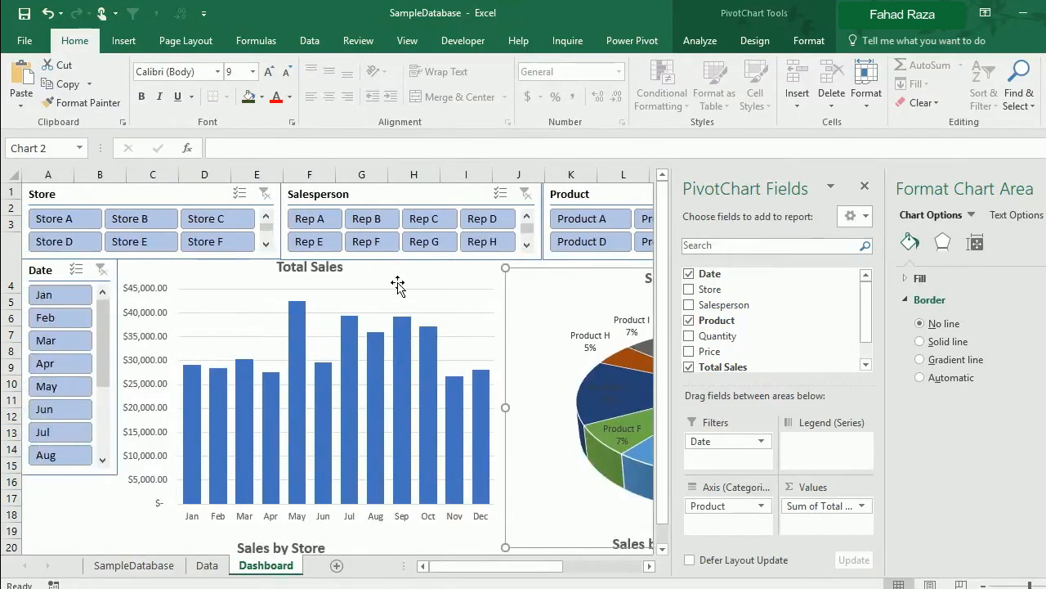
left_click(397, 284)
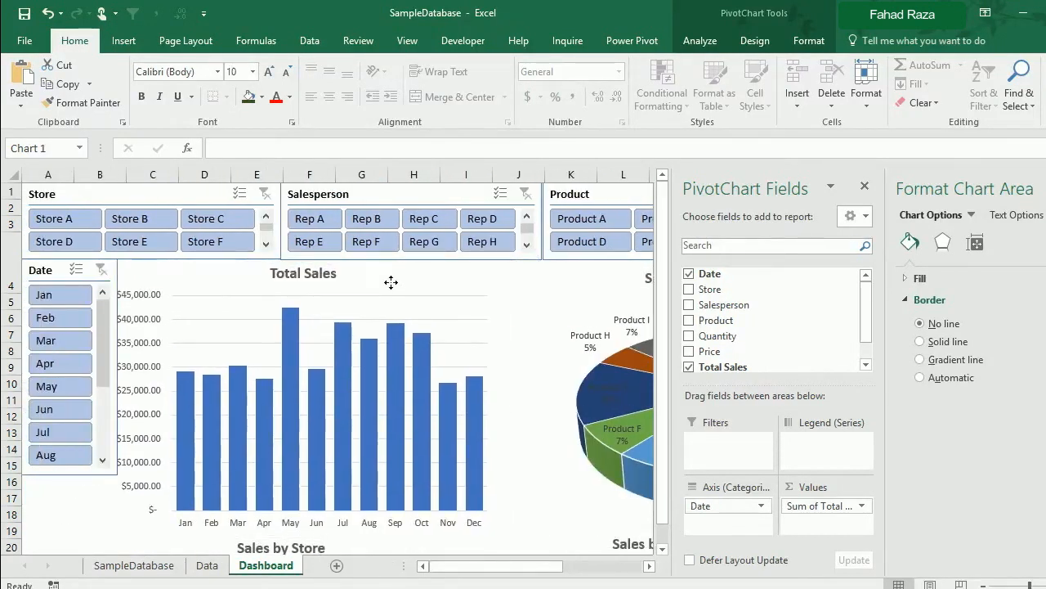
- Lengthen the Date slicer down to about row 23 so that all twelve months fit
left_click(65, 472)
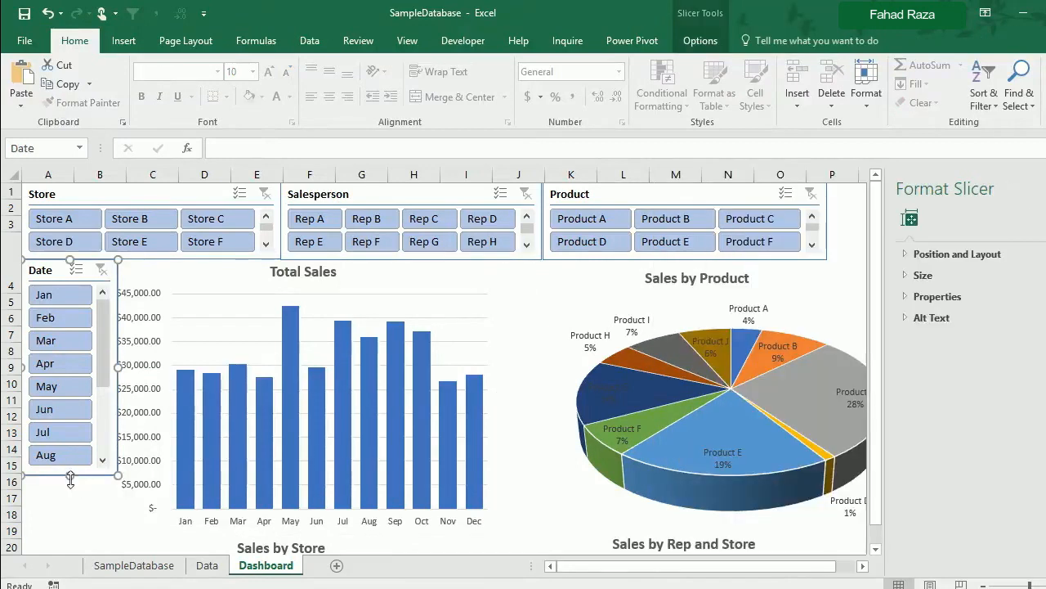
left_click_drag(69, 527, 71, 550)
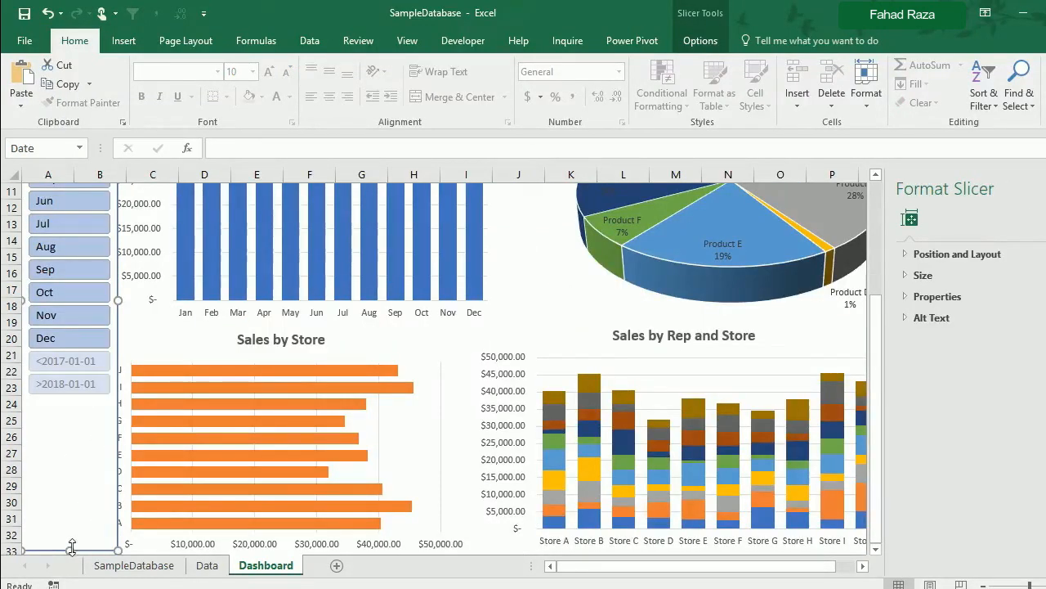
left_click_drag(71, 399, 71, 399)
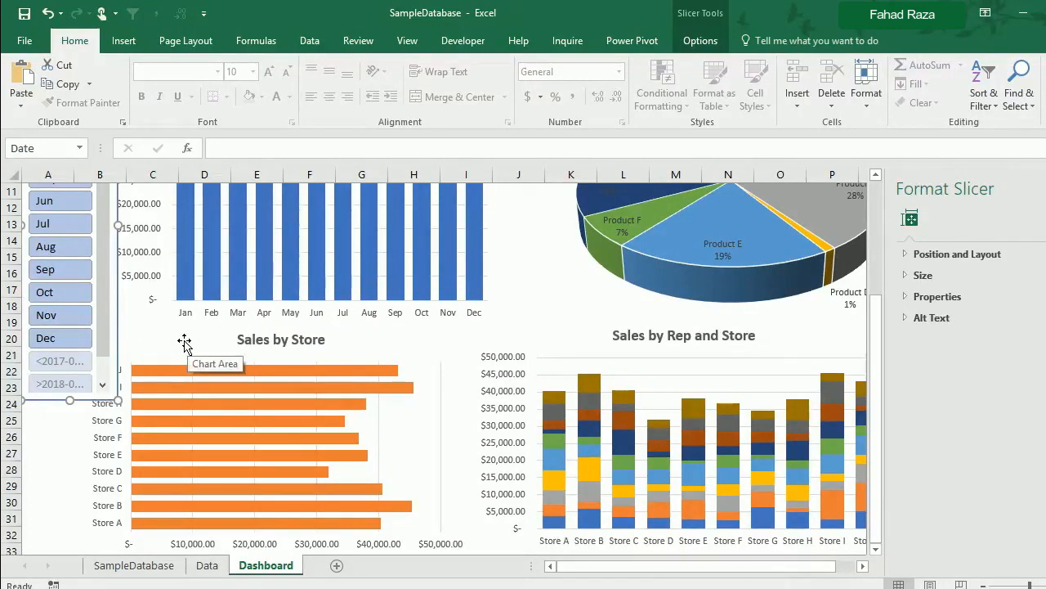
scroll(202, 344, "up", 4)
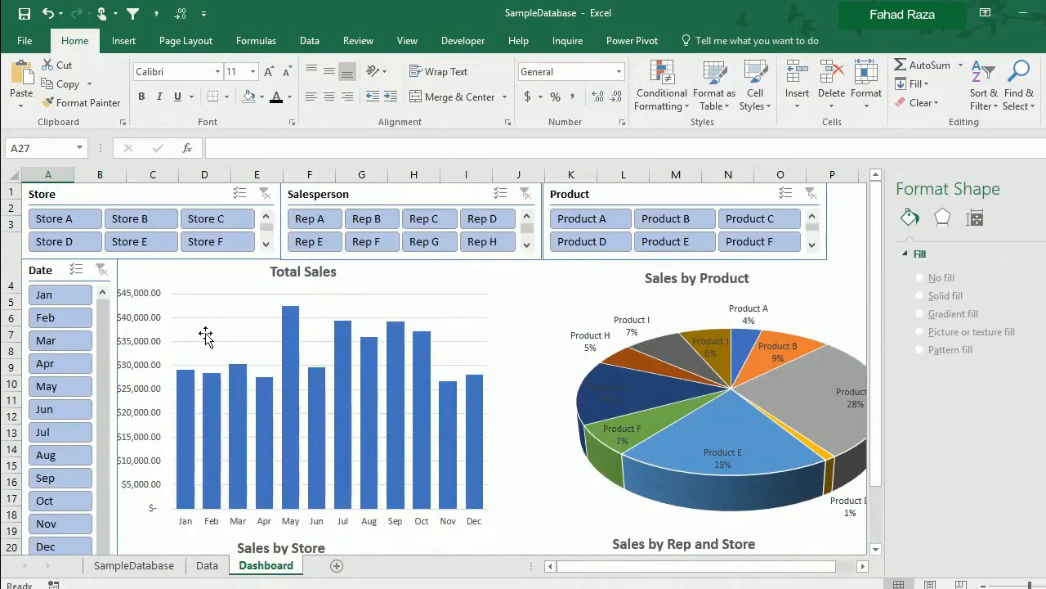
- Shift the Total Sales, Sales by Store, and Sales by Rep and Store charts right to clear the Date slicer and each other
left_click(166, 274)
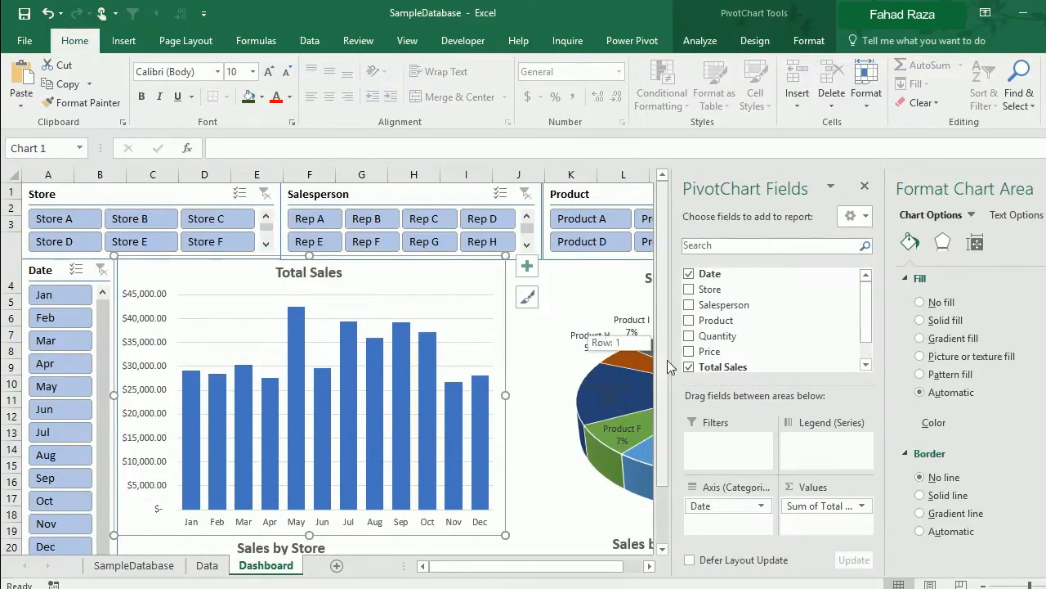
scroll(572, 352, "down", 2)
left_click(142, 441)
left_click_drag(141, 441, 189, 436)
left_click_drag(503, 572, 521, 569)
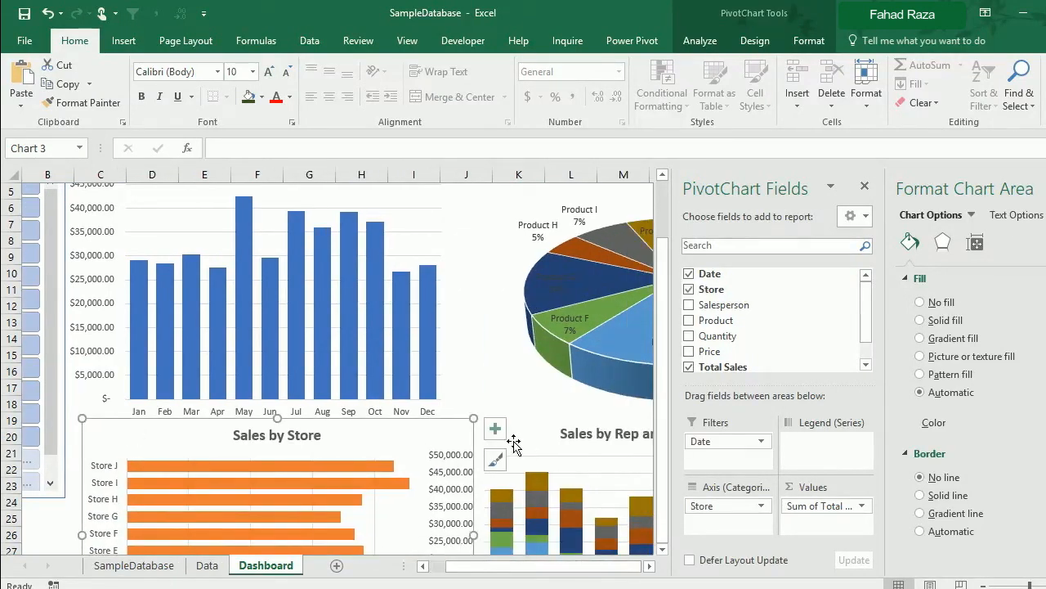
left_click_drag(532, 433, 584, 435)
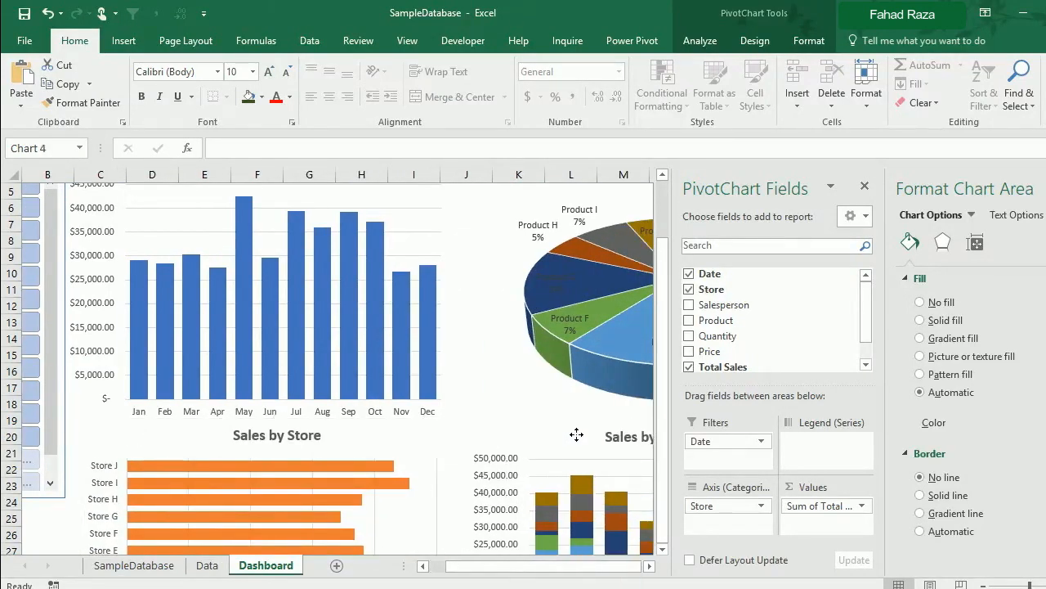
- Stretch the Sales by Store chart downward to better match the height of the neighbouring Sales by Rep and Store chart
scroll(495, 343, "down", 4)
left_click(482, 502)
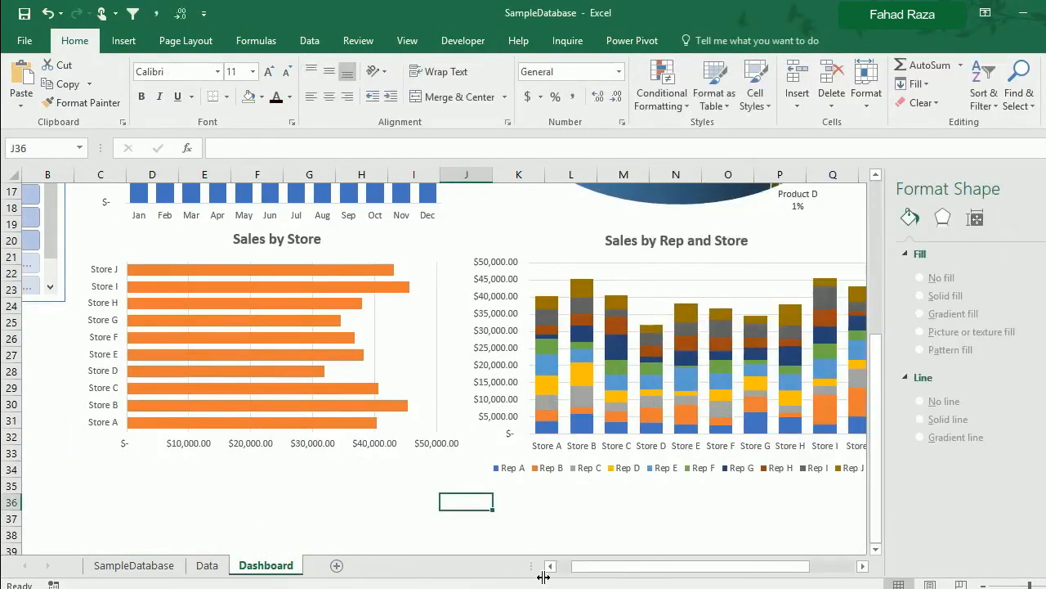
left_click(357, 433)
left_click(278, 457)
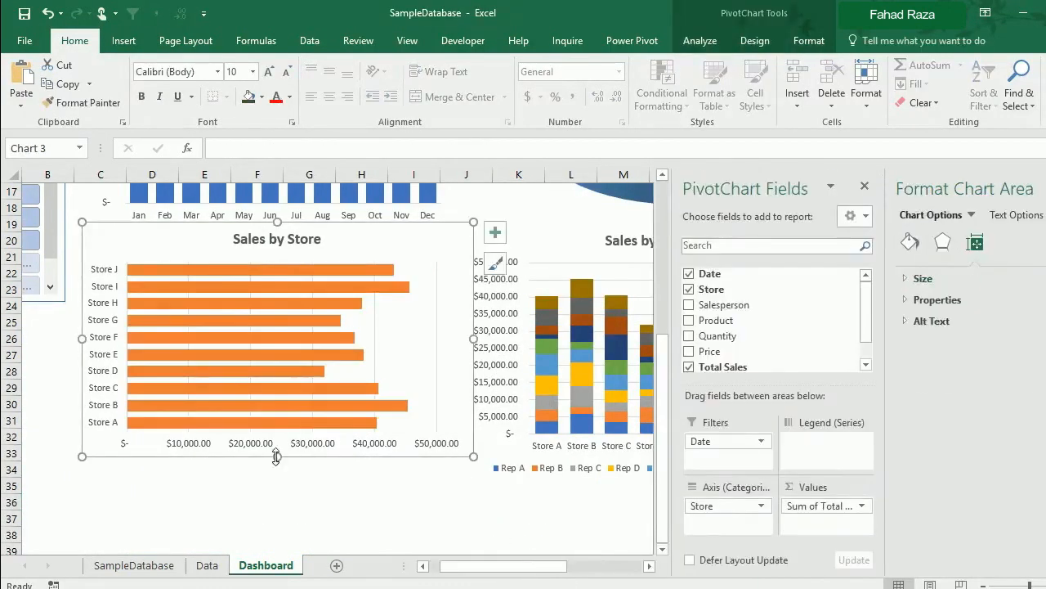
left_click(309, 518)
- Filter by Store A to check which dashboard charts respond to the Store slicer, and clear the filter
scroll(377, 400, "up", 3)
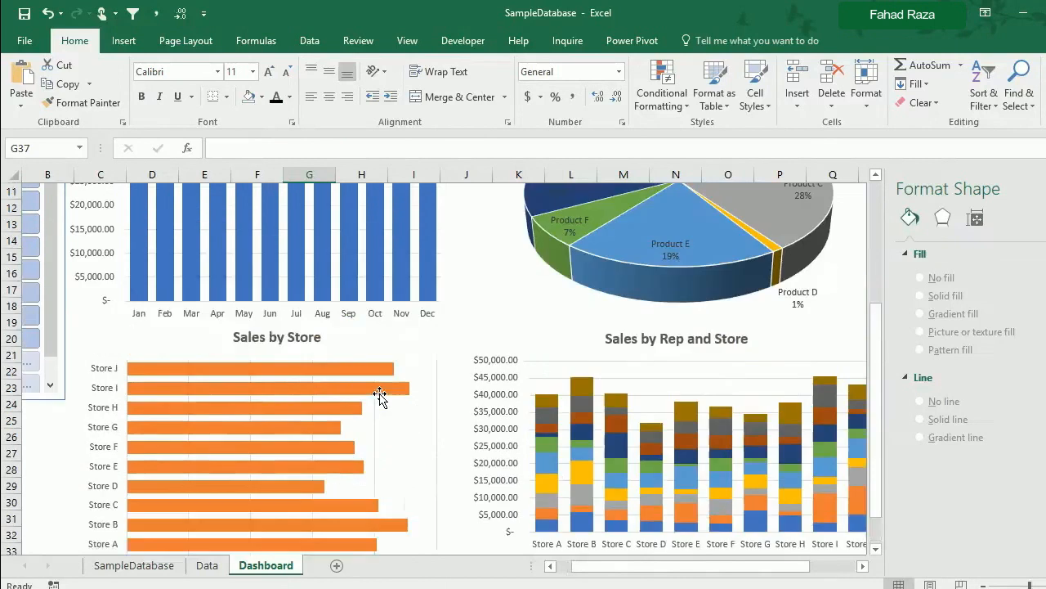
scroll(377, 400, "up", 3)
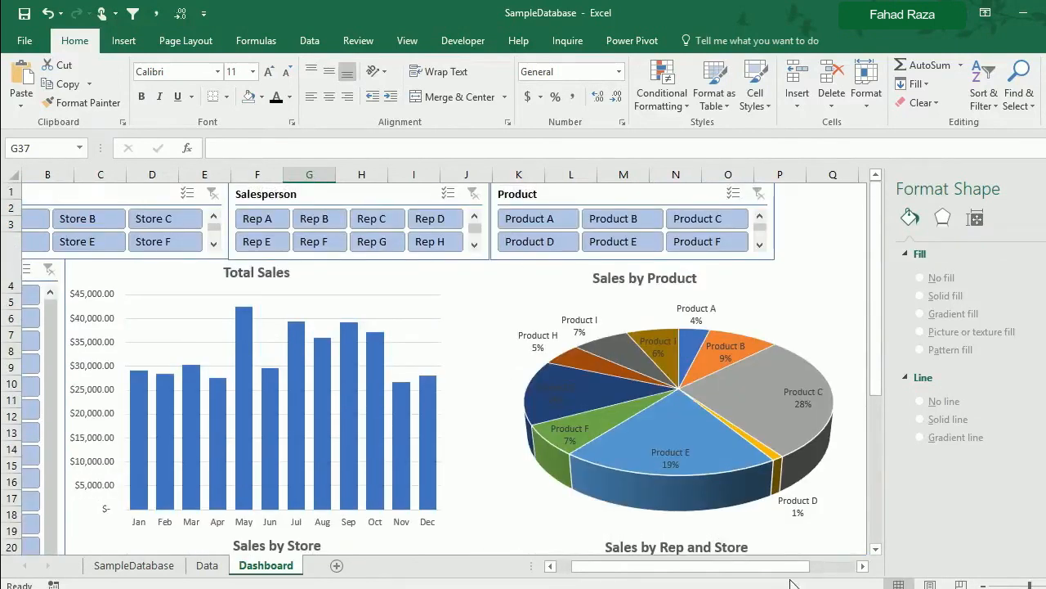
left_click_drag(786, 566, 770, 566)
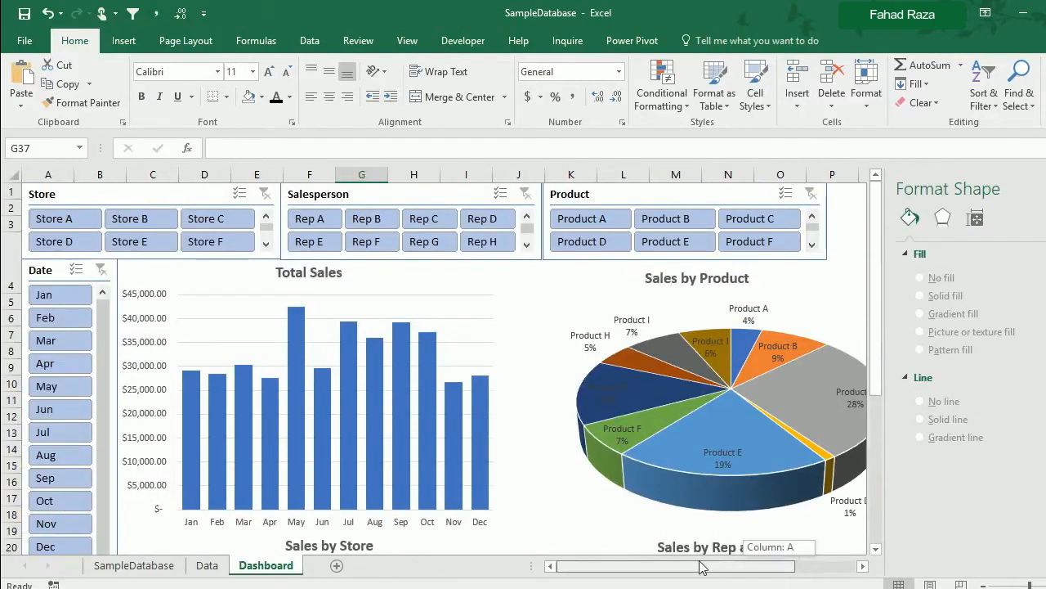
left_click(59, 220)
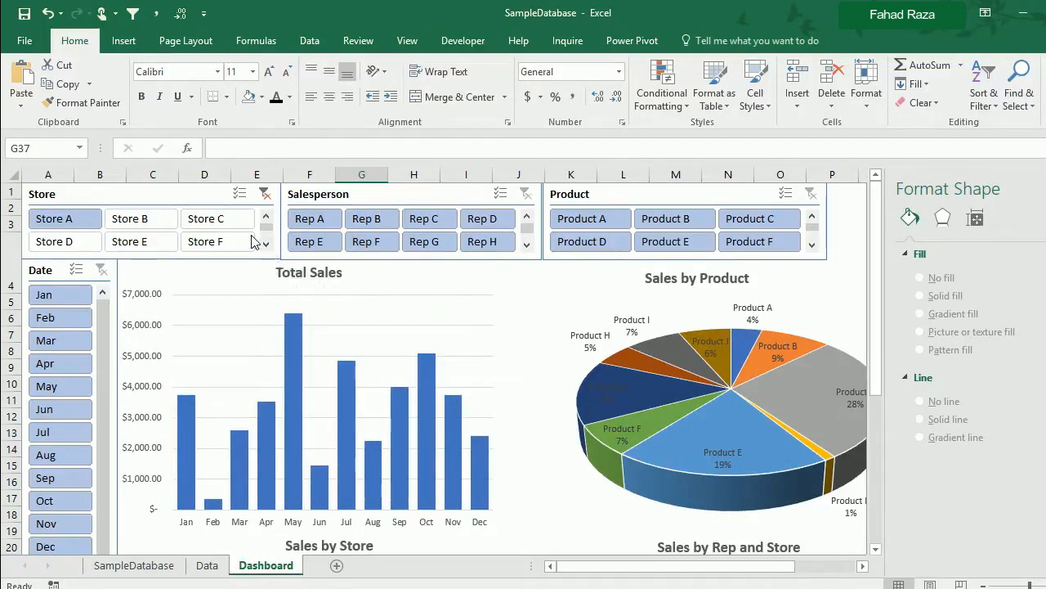
left_click(264, 193)
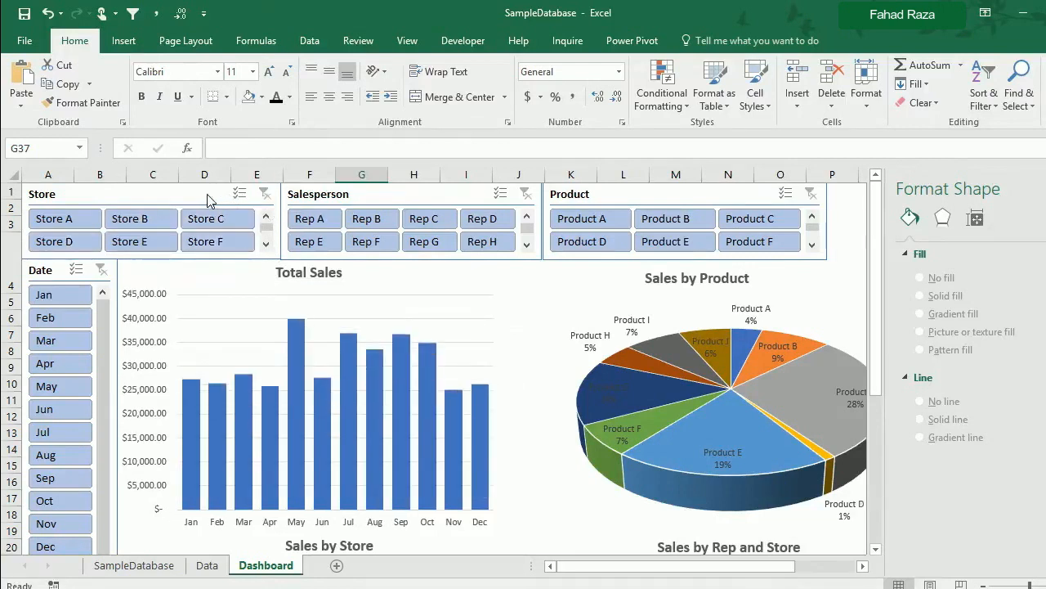
- Set the Store slicer's report connections to PivotTable9, PivotTable10, PivotTable11 and PivotTable12
left_click(187, 195)
right_click(187, 196)
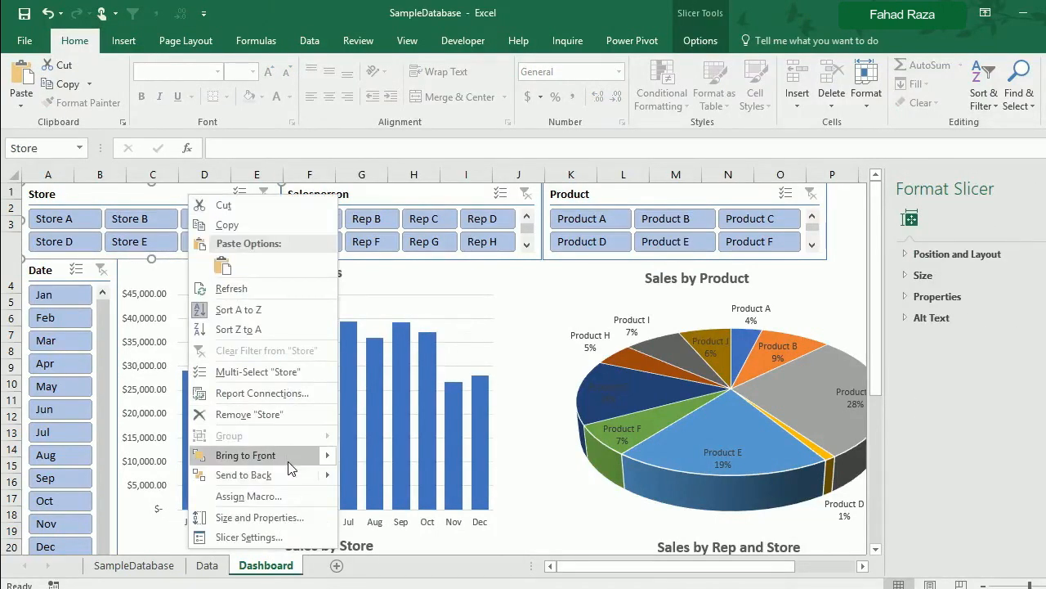
left_click(267, 394)
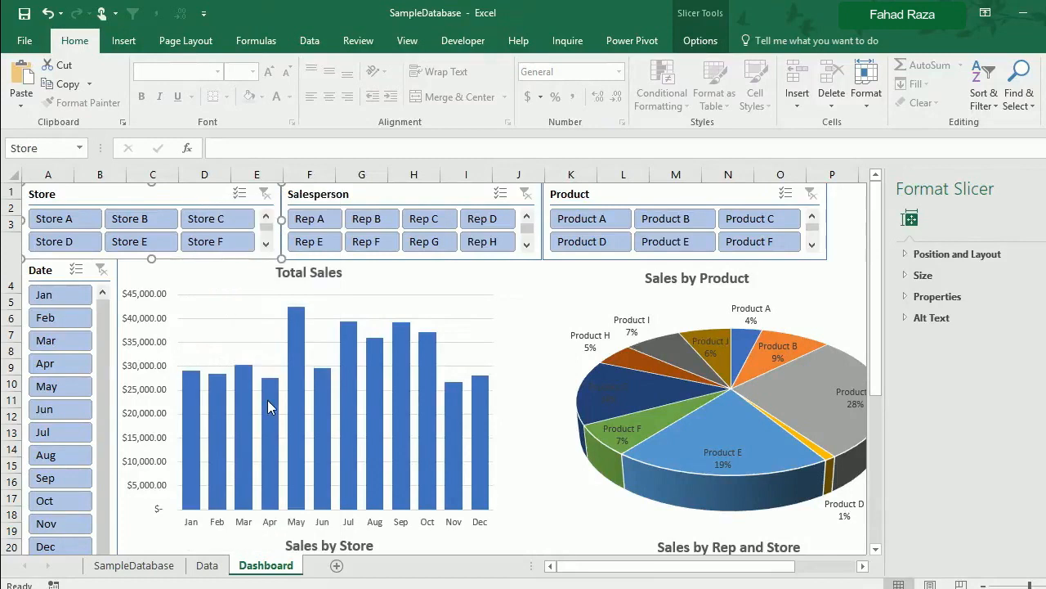
left_click(142, 420)
left_click(143, 435)
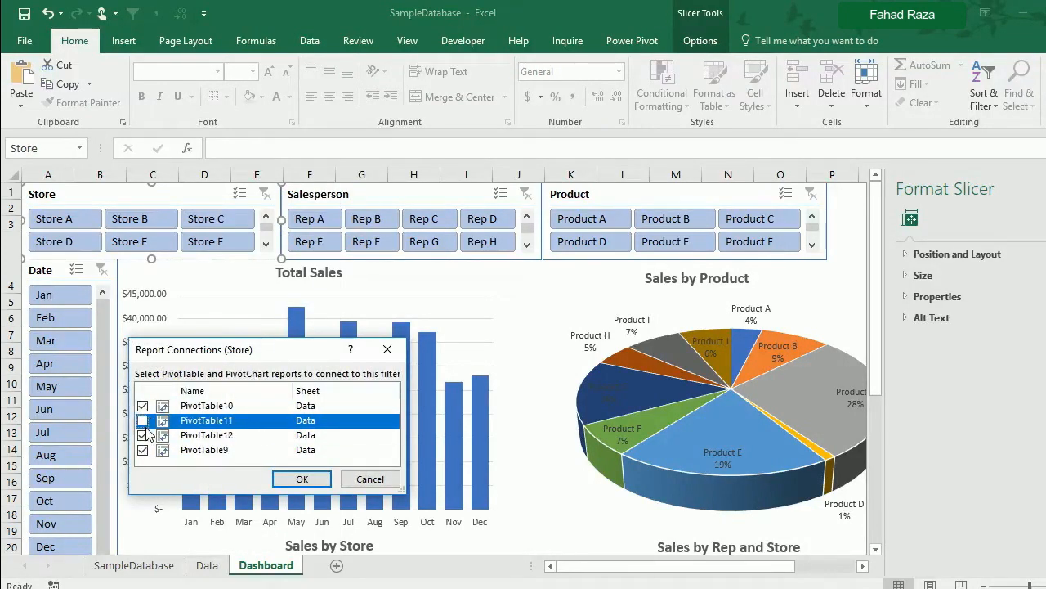
left_click(142, 420)
left_click(301, 479)
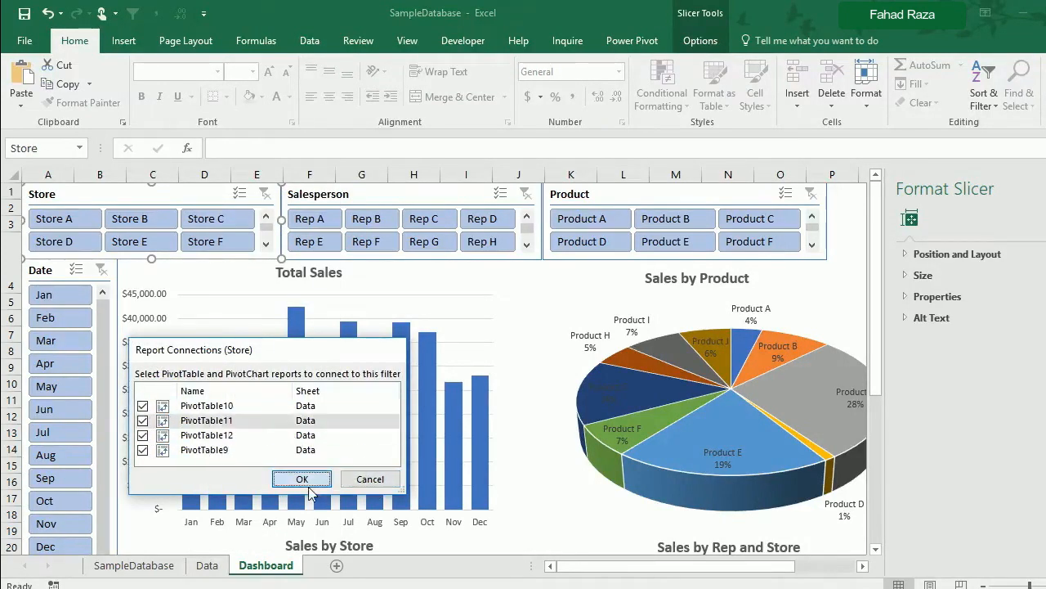
- Filter by Store A, examine how all four charts respond, and clear the Store filter
left_click(389, 197)
left_click(79, 219)
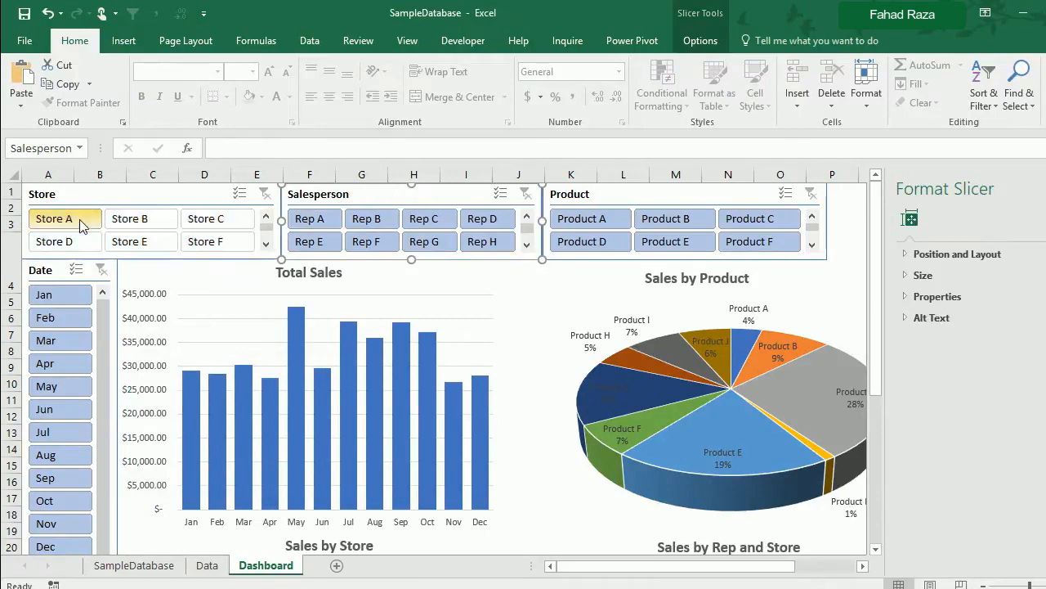
scroll(618, 397, "down", 1)
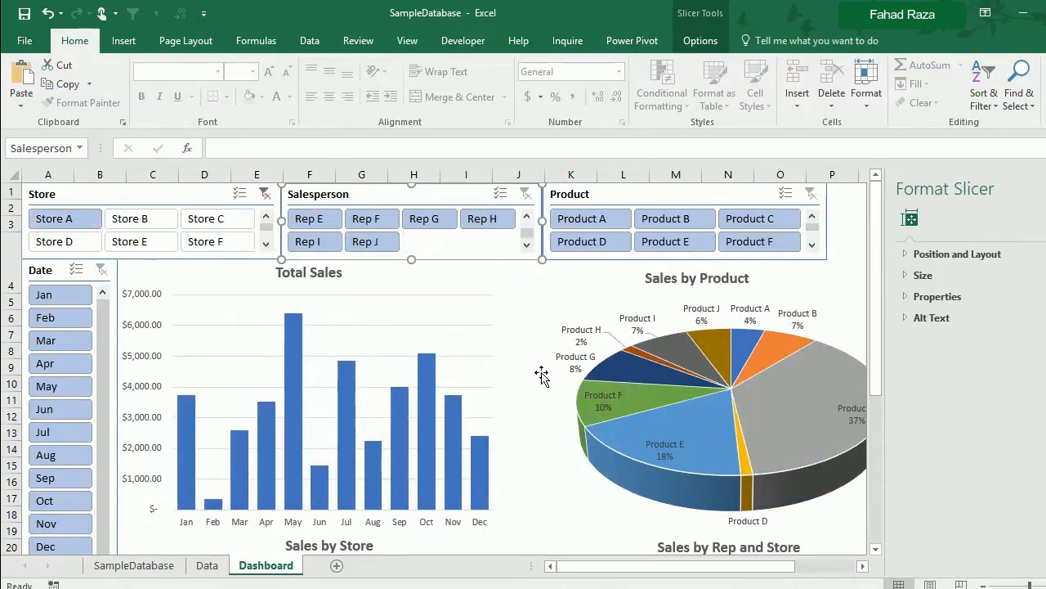
scroll(876, 330, "down", 4)
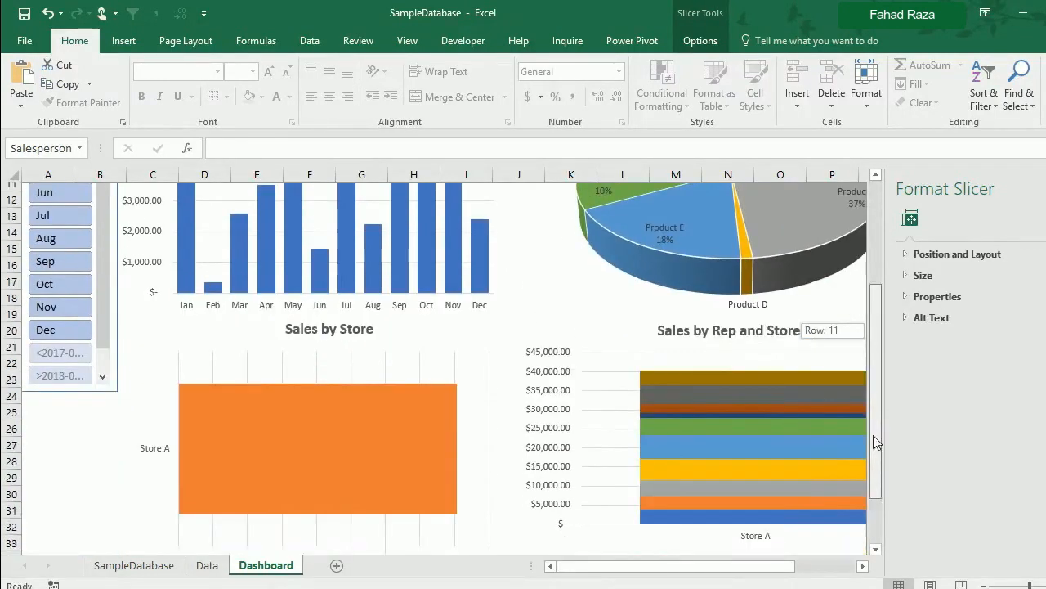
left_click(1022, 384)
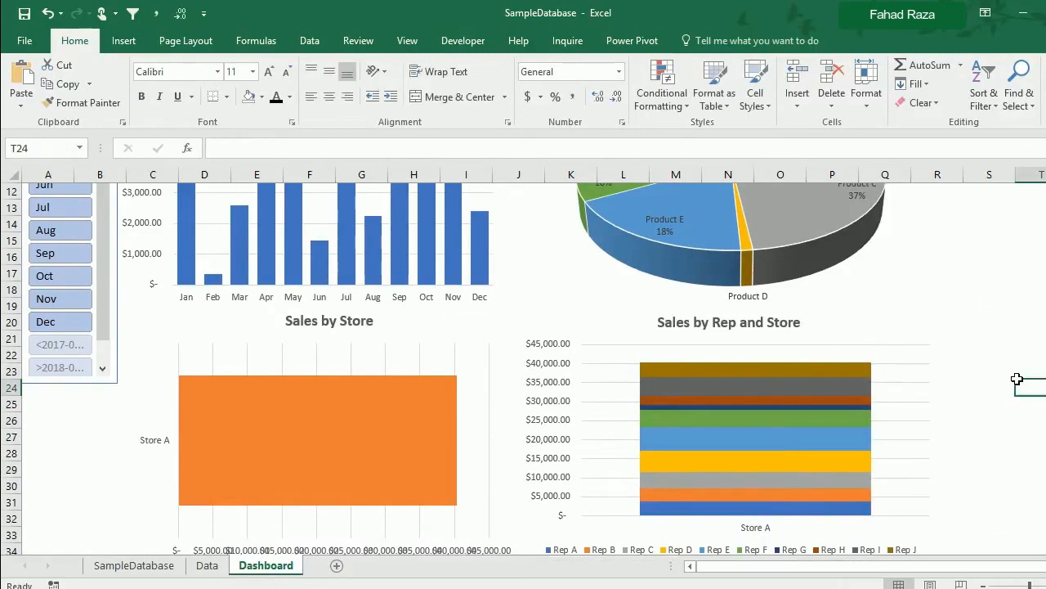
scroll(902, 314, "up", 4)
left_click(262, 196)
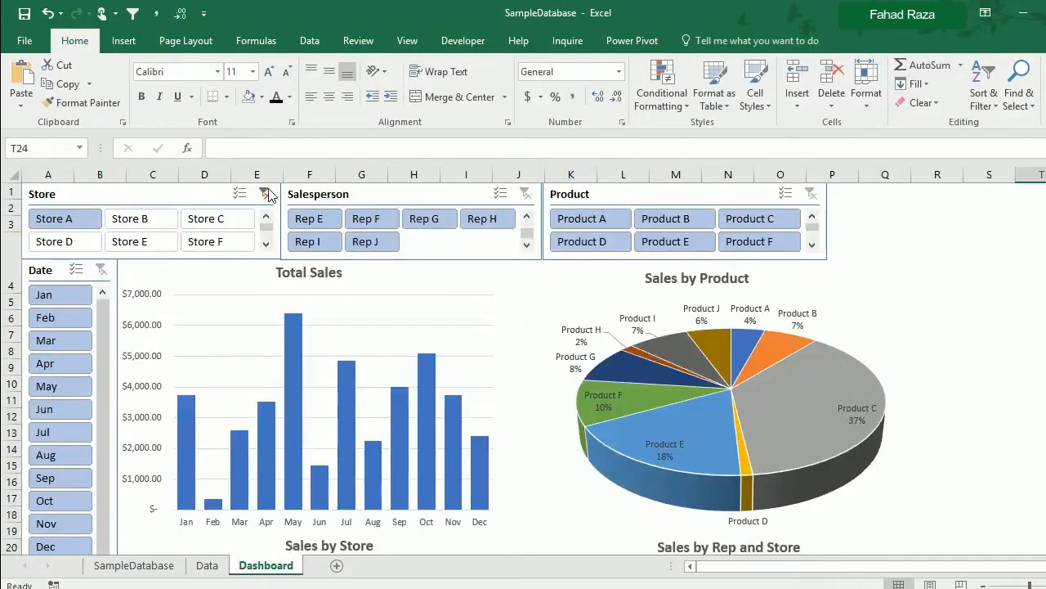
- Set the Salesperson slicer's report connections to PivotTable9, PivotTable10, PivotTable11 and PivotTable12
right_click(378, 198)
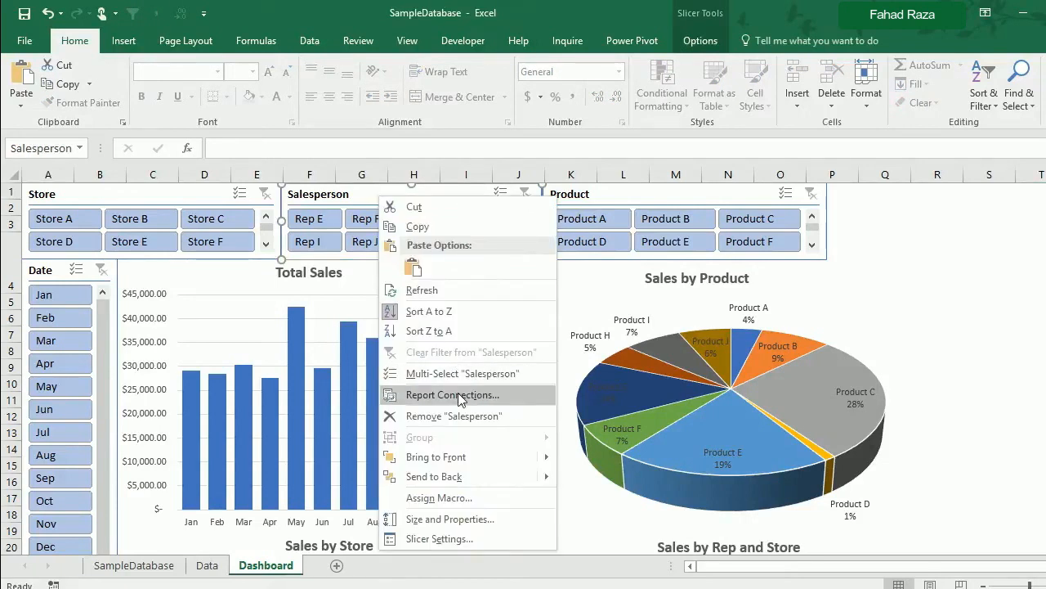
left_click(457, 394)
left_click(333, 414)
left_click(333, 428)
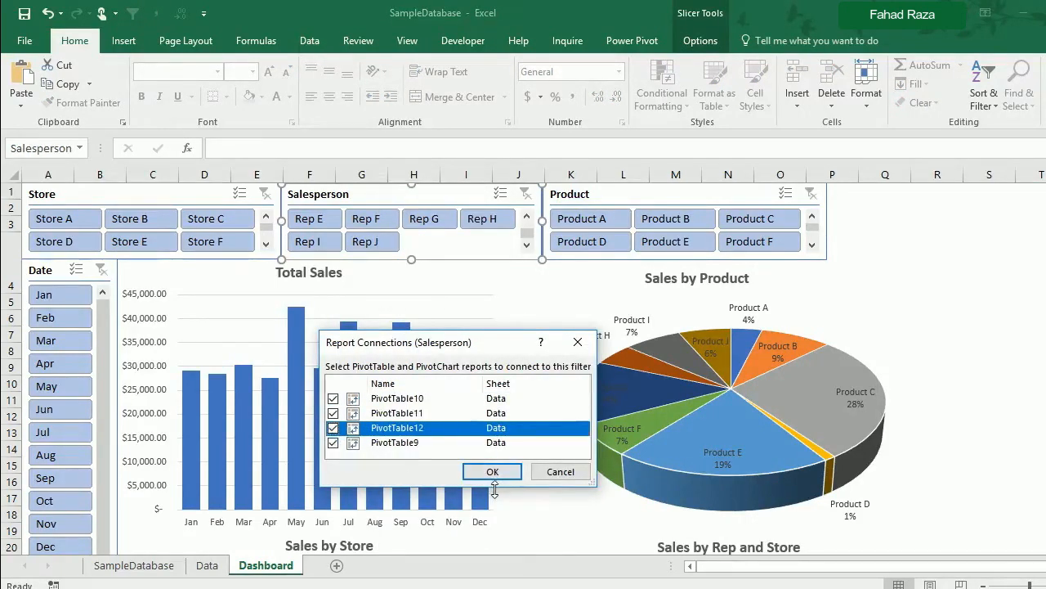
left_click(493, 471)
- Connect the Product slicer to PivotTable10, PivotTable11 and PivotTable12 in addition to PivotTable9
left_click(642, 193)
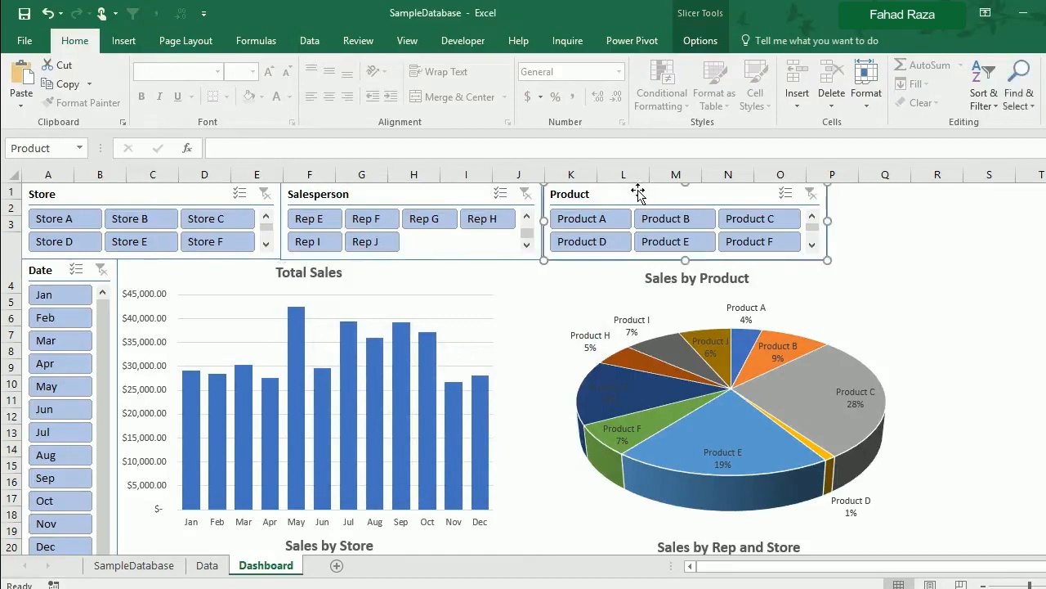
right_click(638, 190)
left_click(710, 389)
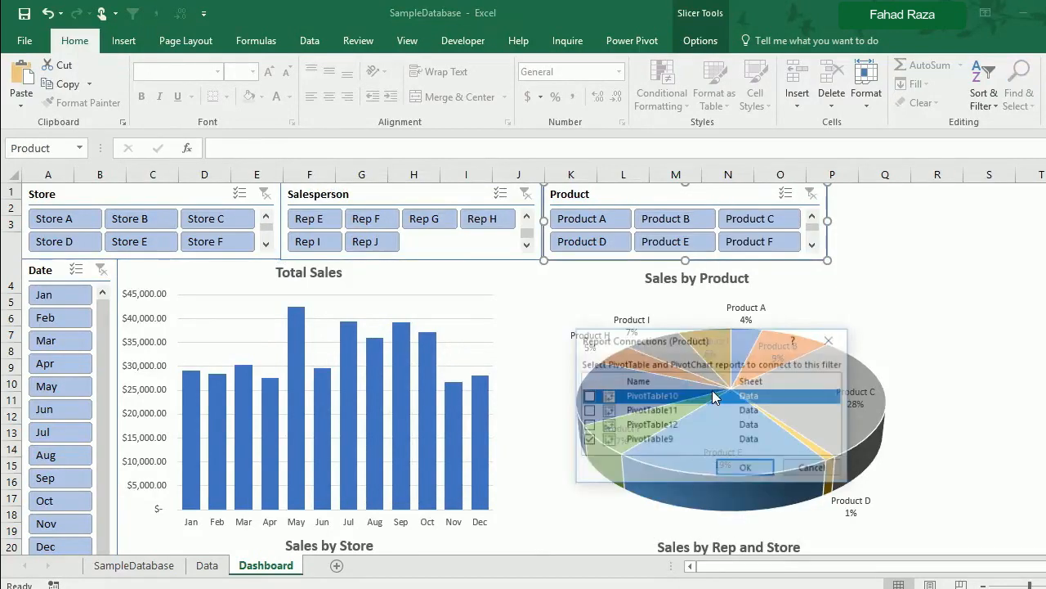
left_click(590, 395)
left_click(590, 409)
left_click(590, 424)
left_click(745, 466)
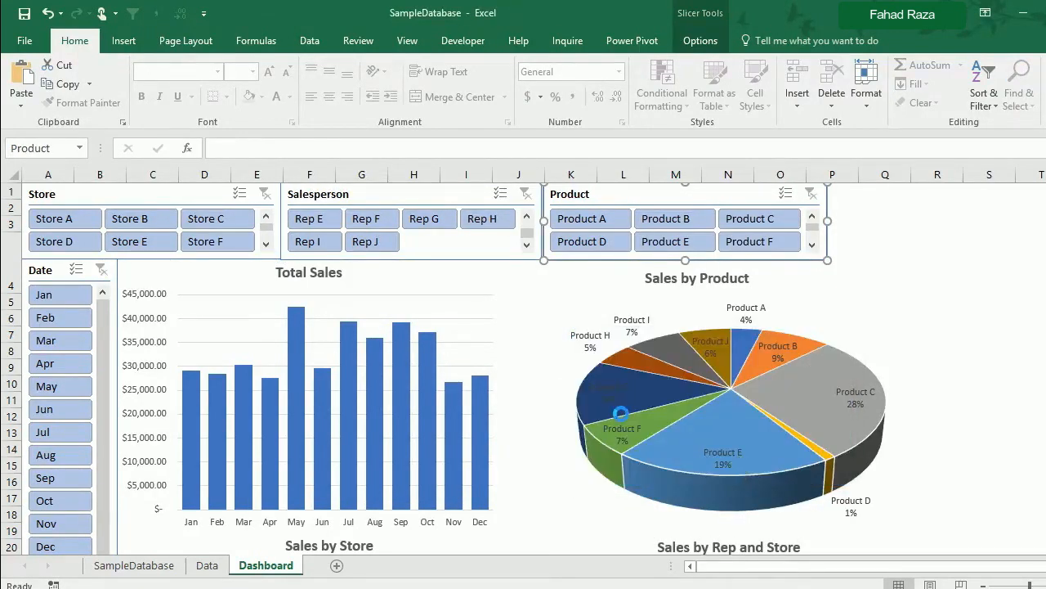
- Set the Date slicer's report connections to include PivotTable9, PivotTable10, PivotTable11 and PivotTable12
left_click(39, 278)
right_click(38, 278)
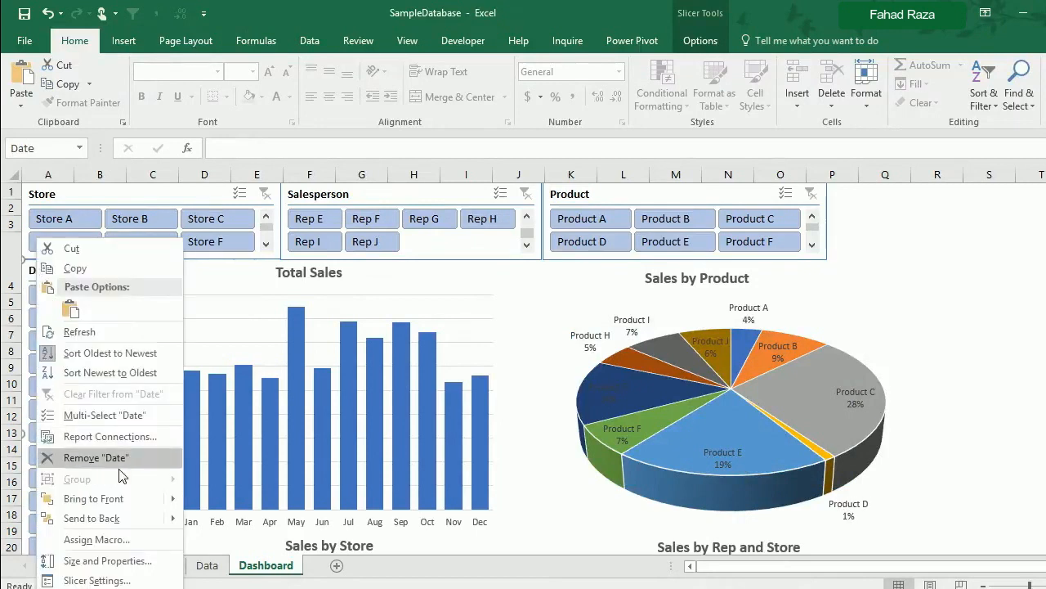
left_click(119, 442)
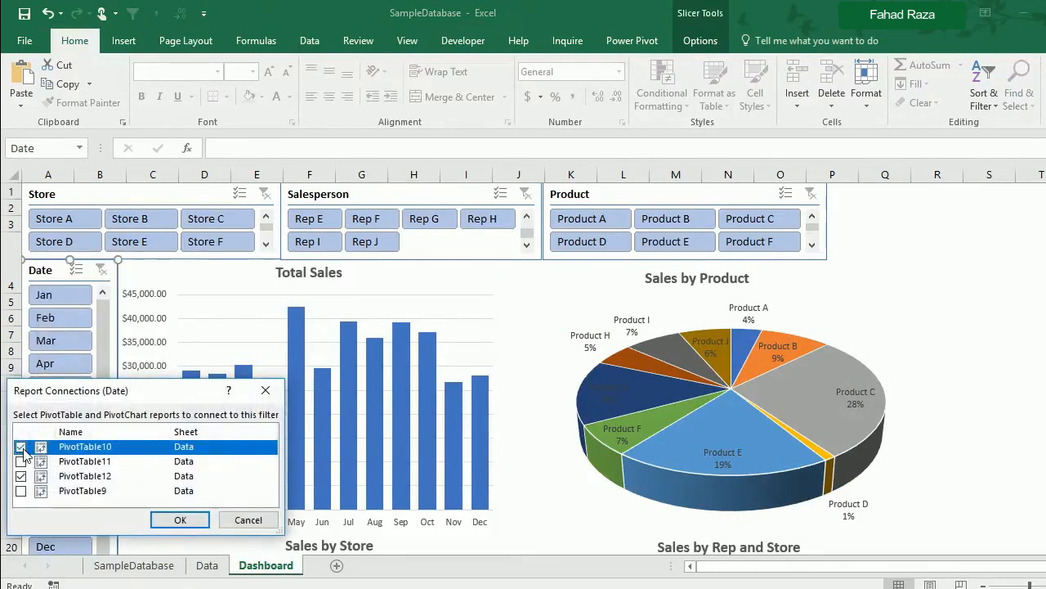
left_click(21, 461)
left_click(21, 491)
left_click(164, 520)
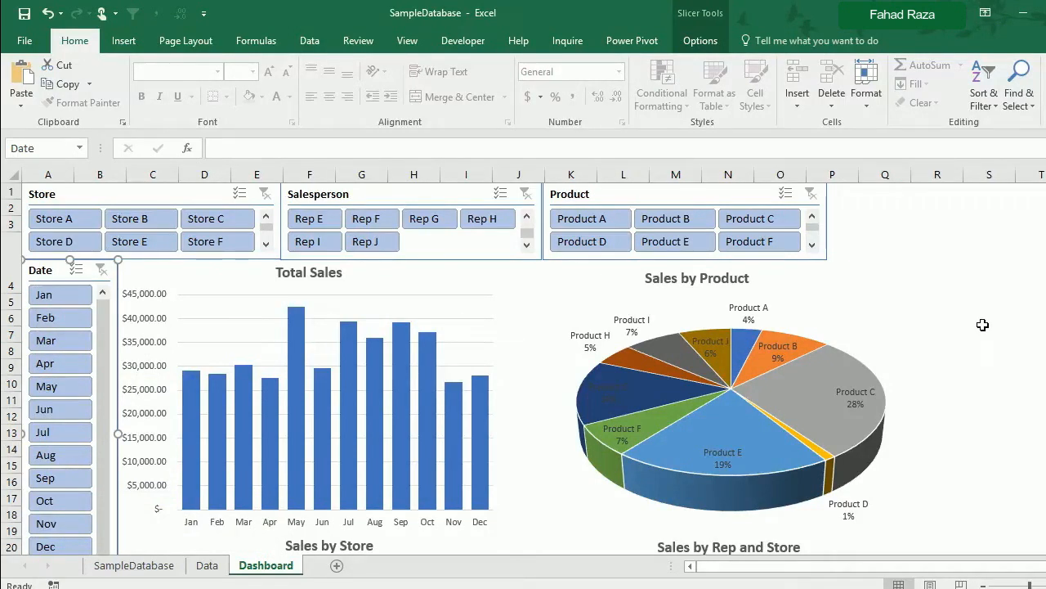
- Filter the dashboard to Store A, Store B and Store C and examine how all four charts respond
left_click(148, 223)
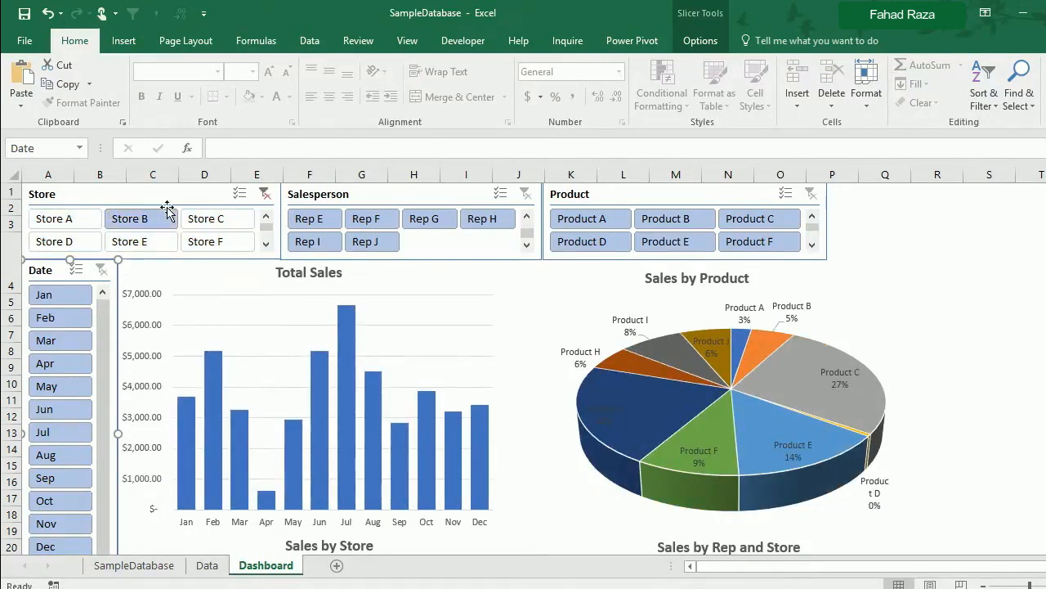
left_click(62, 217)
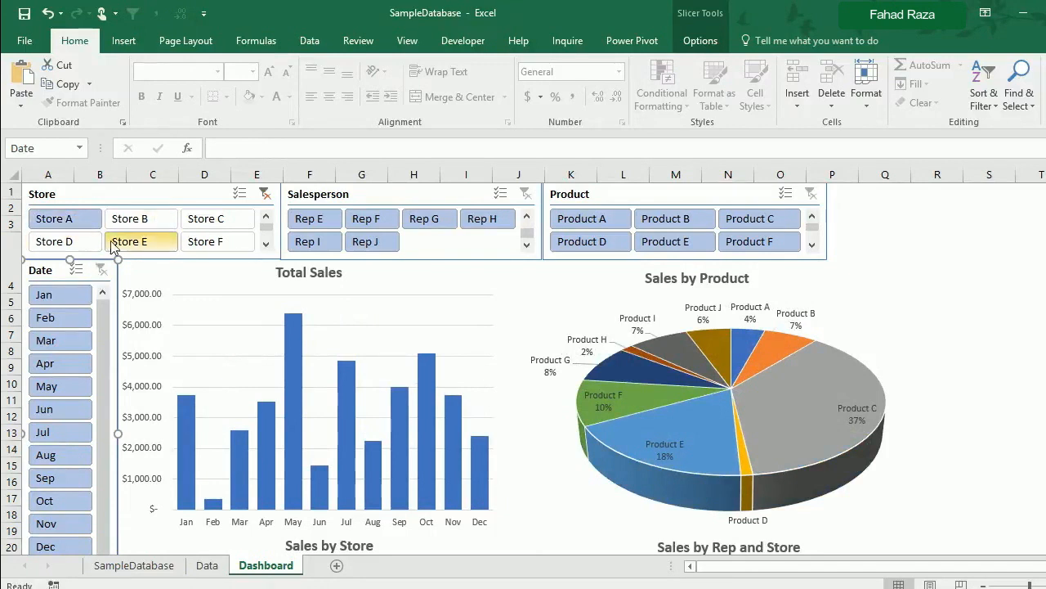
left_click(166, 219, "ctrl")
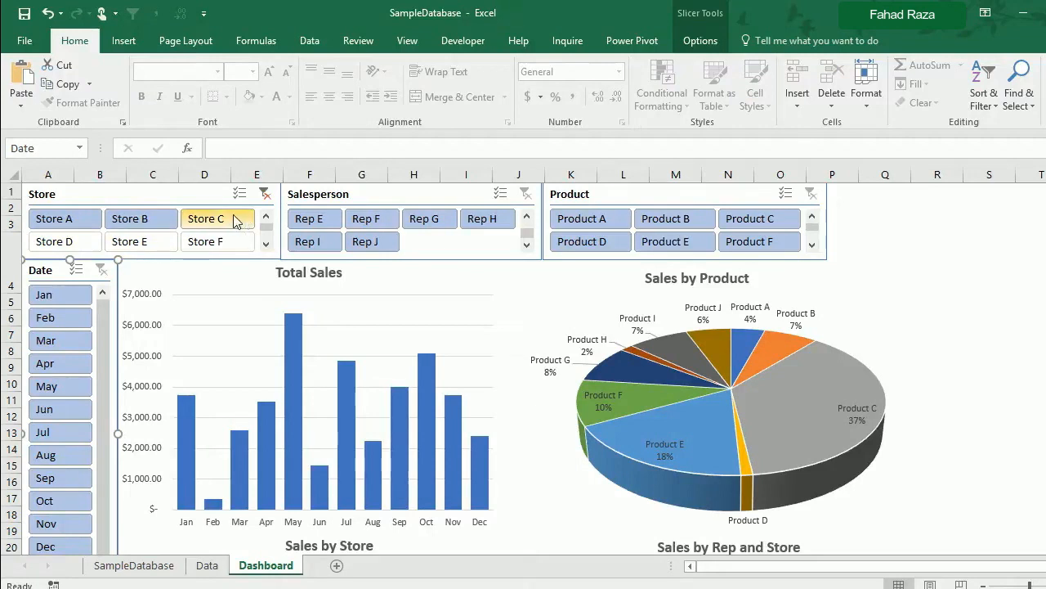
left_click(235, 220, "ctrl")
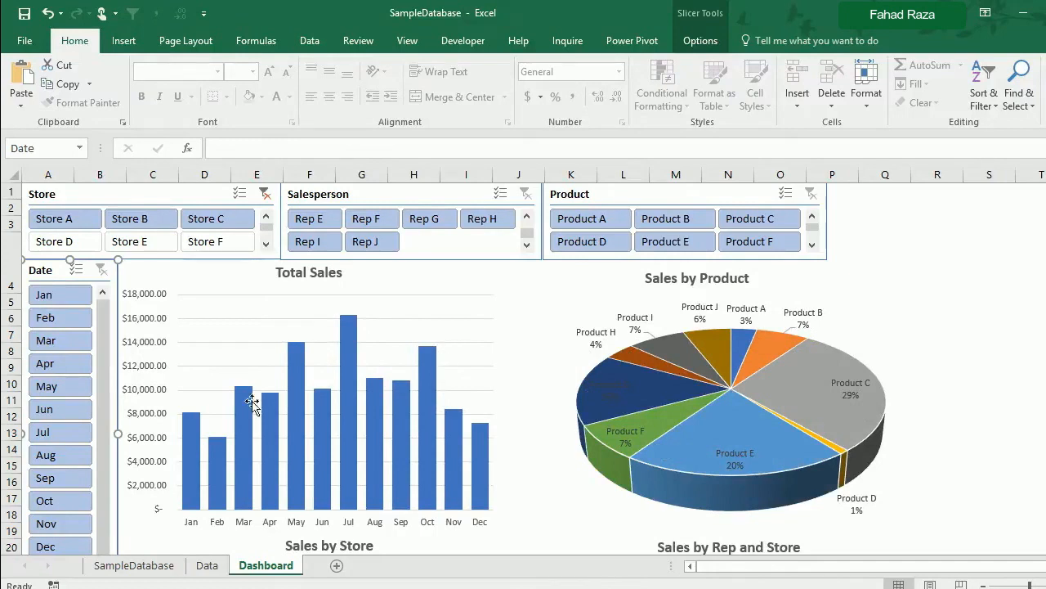
scroll(670, 365, "down", 1)
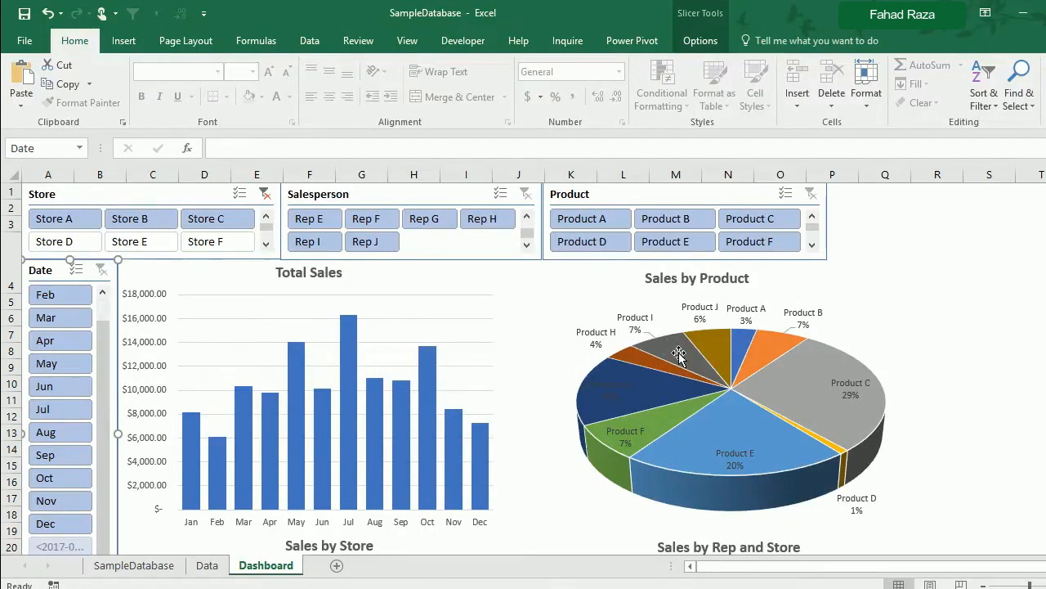
left_click(985, 367)
scroll(1035, 374, "down", 5)
scroll(1038, 378, "down", 1)
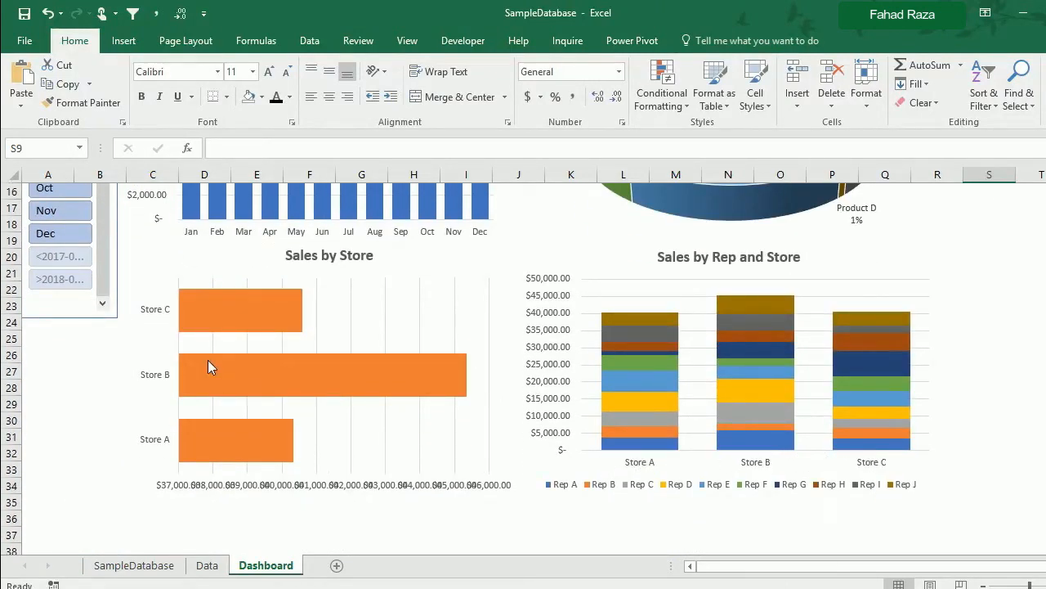
- Filter the salespeople to Rep A and examine the effect on all four charts
scroll(178, 306, "up", 5)
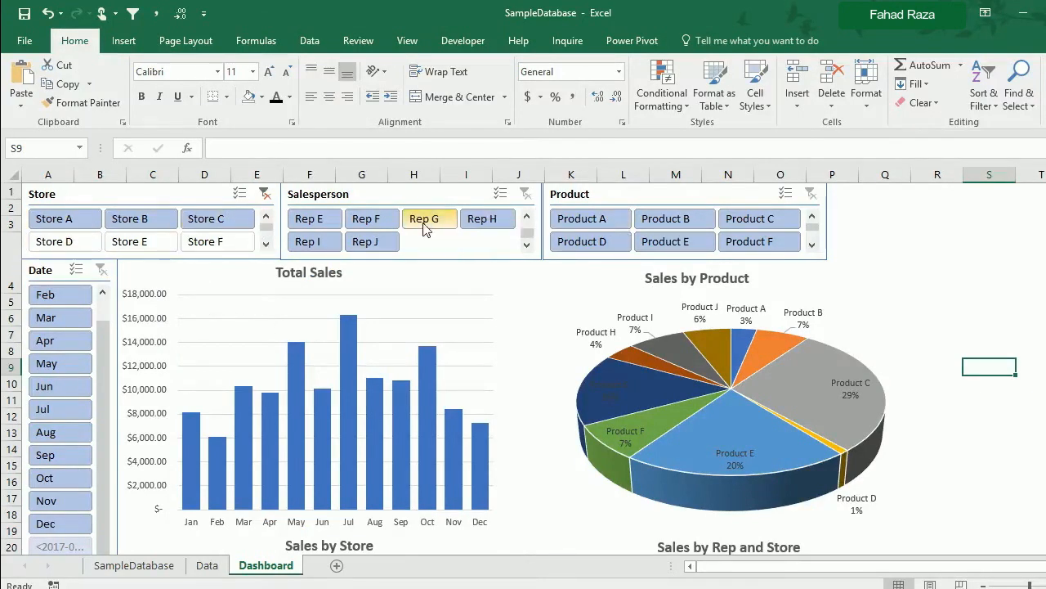
left_click(526, 216)
left_click(324, 223)
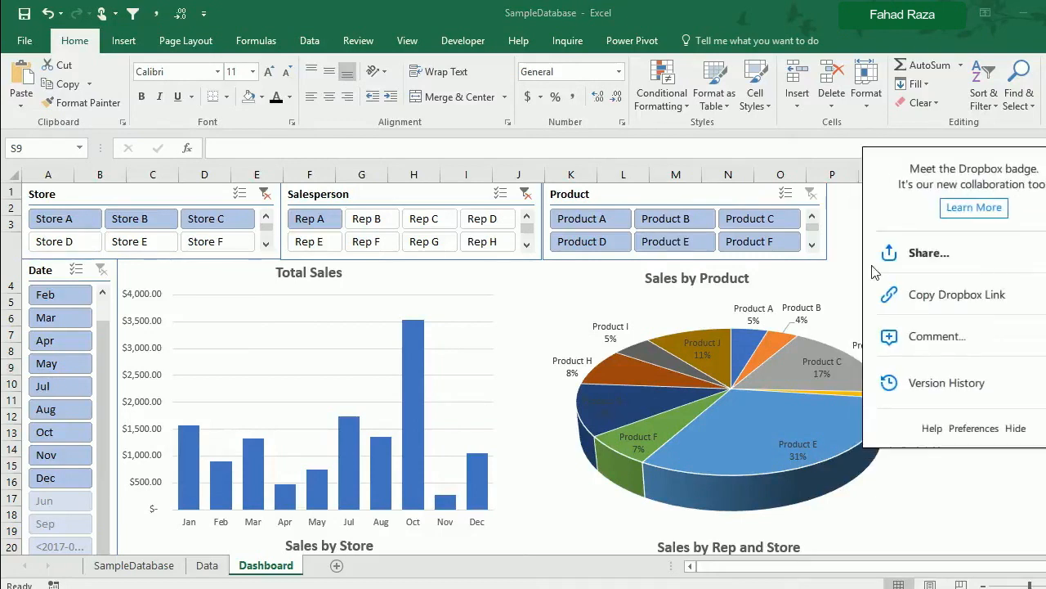
scroll(789, 285, "down", 6)
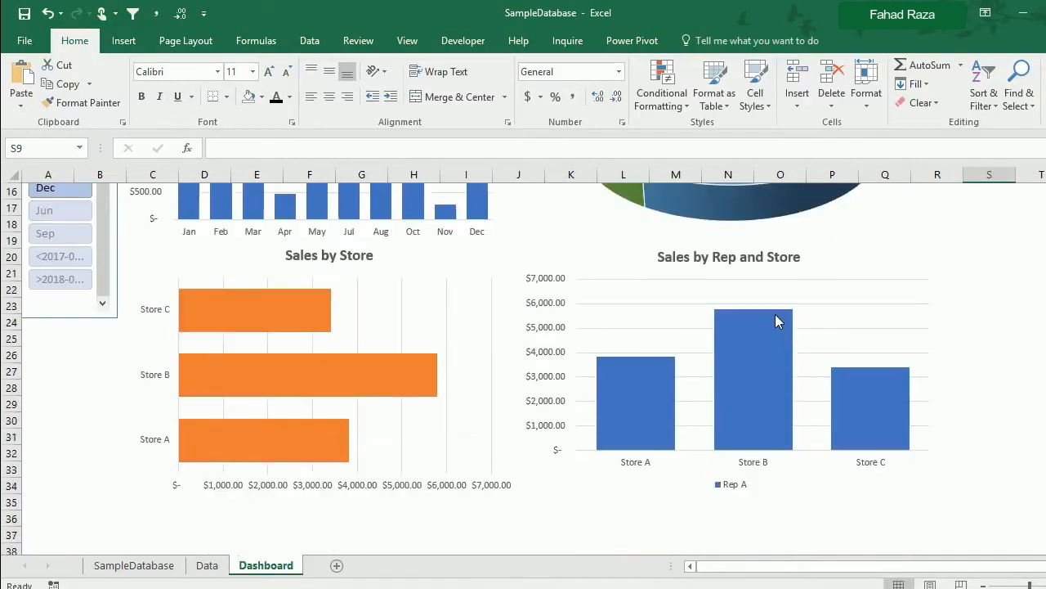
scroll(774, 320, "up", 6)
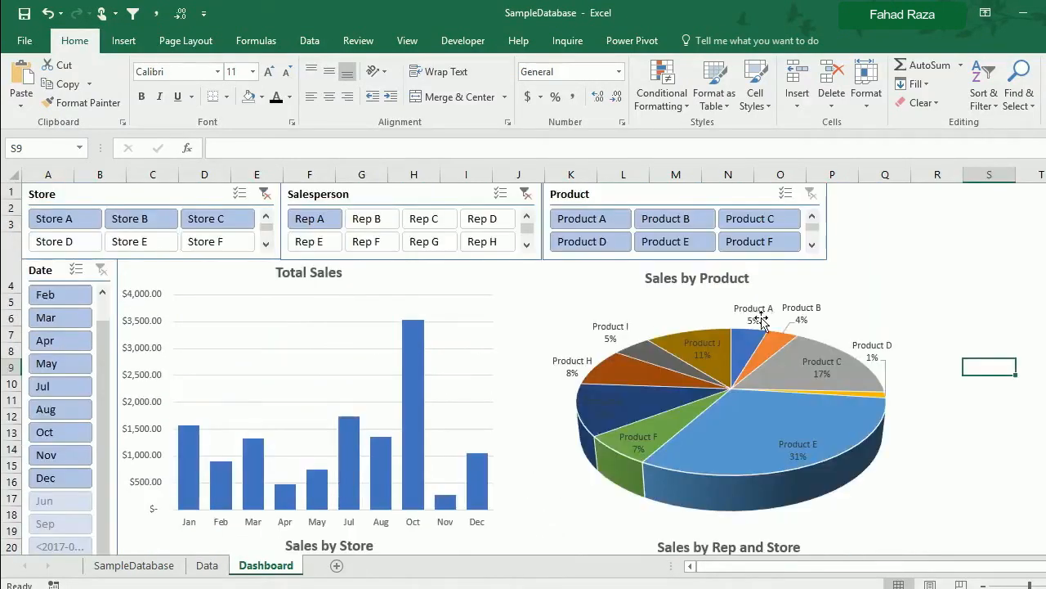
left_click(64, 347)
left_click(61, 363)
left_click(71, 387)
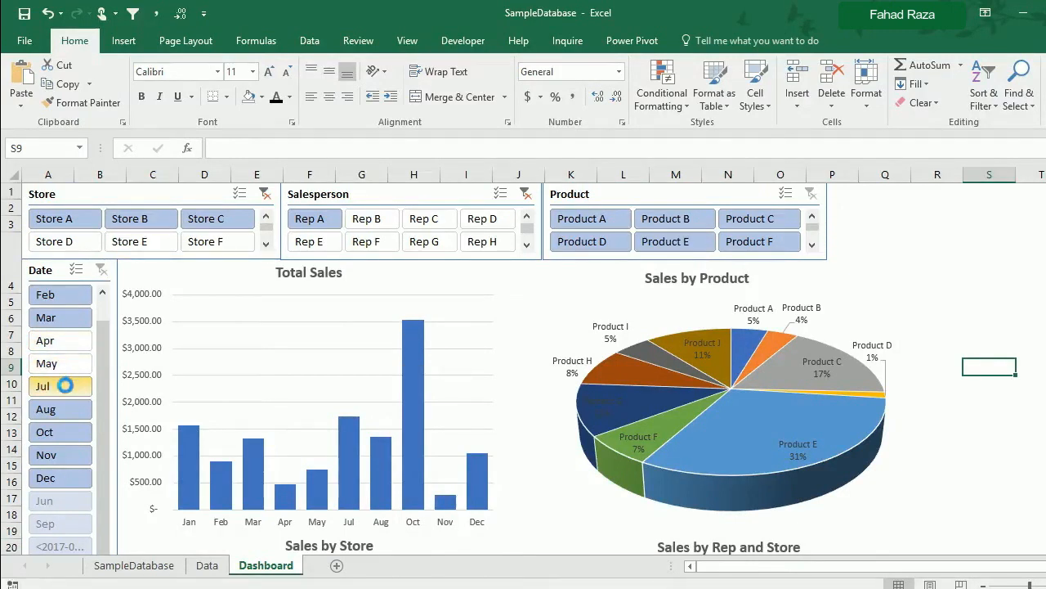
left_click(100, 270)
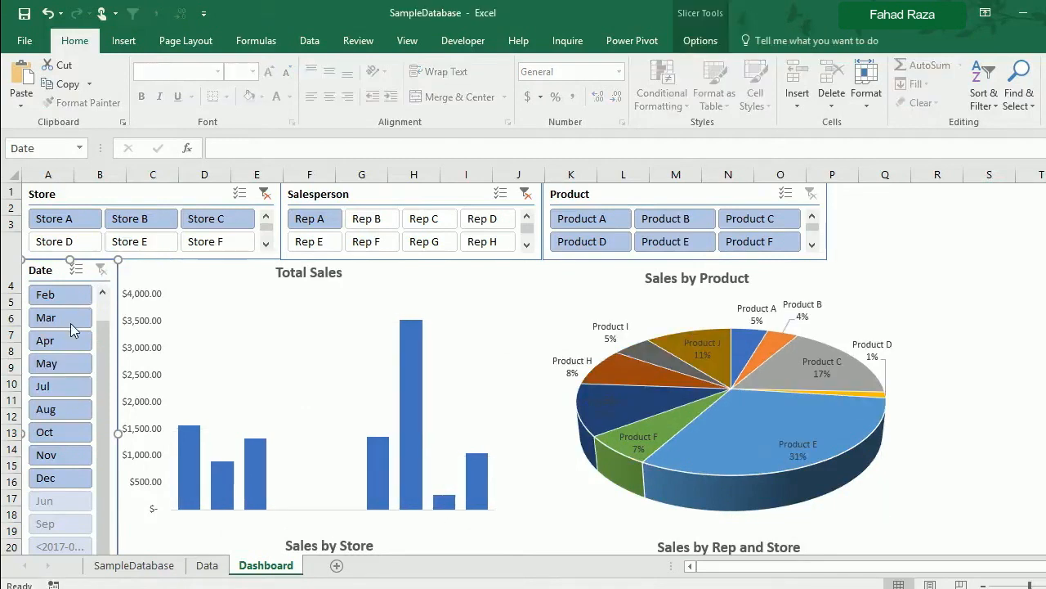
- Filter the dates to Apr, May and Jul and examine how the charts respond
left_click(65, 341)
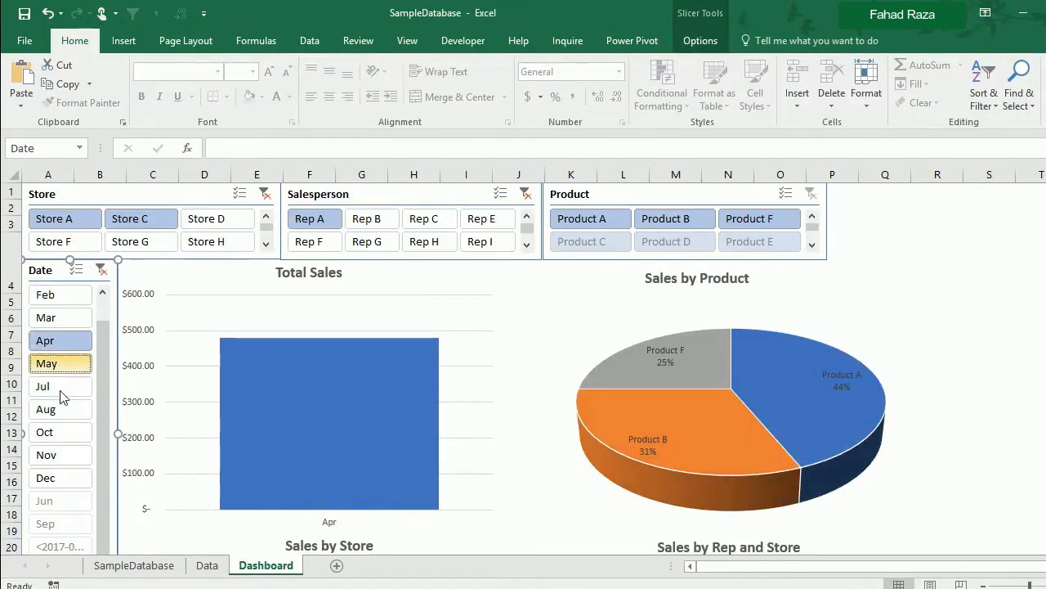
left_click(60, 391, "ctrl")
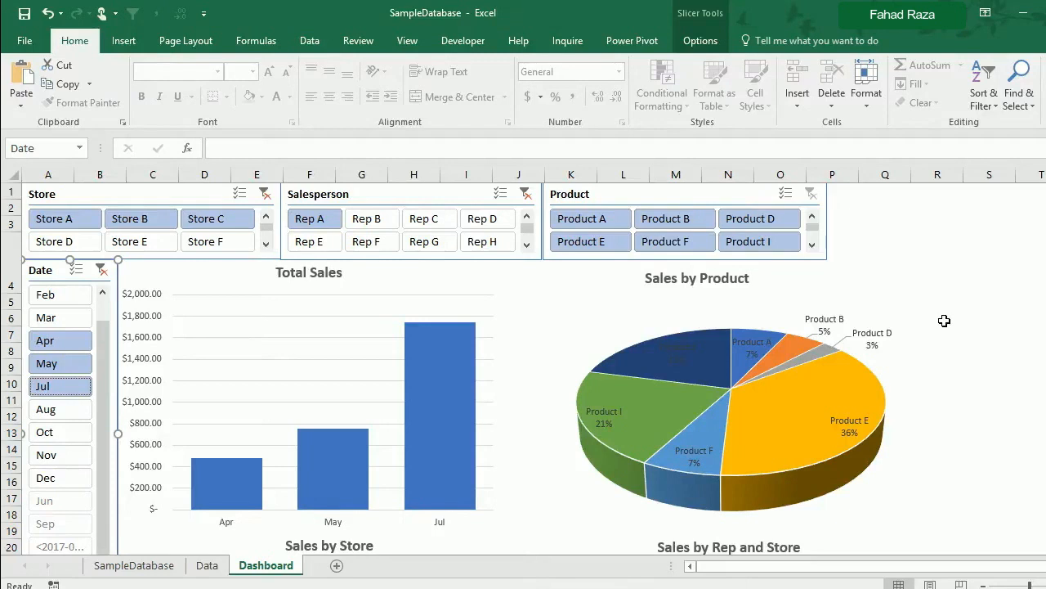
scroll(523, 368, "down", 5)
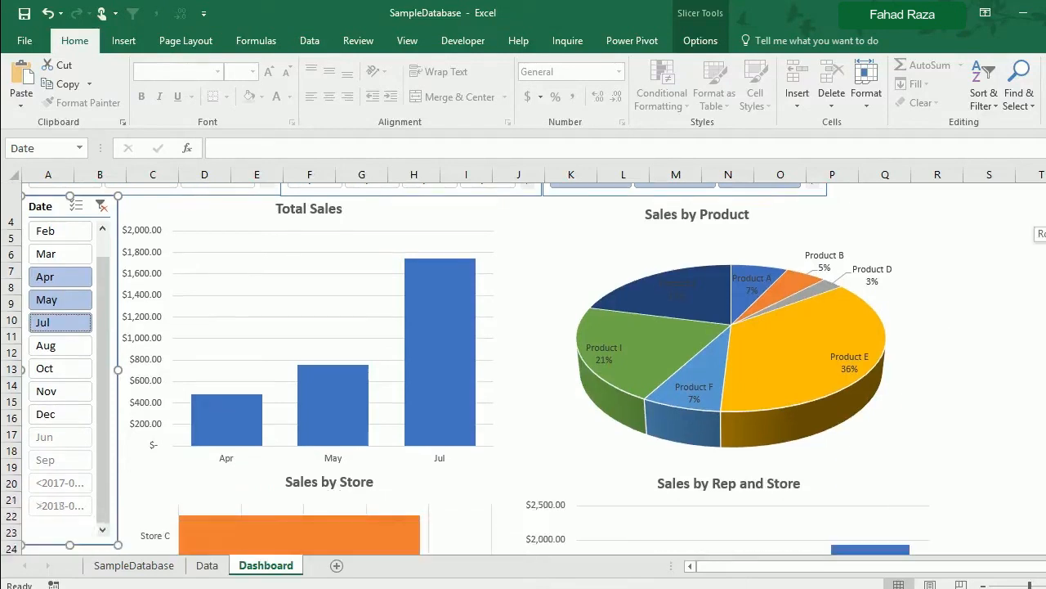
scroll(876, 257, "up", 5)
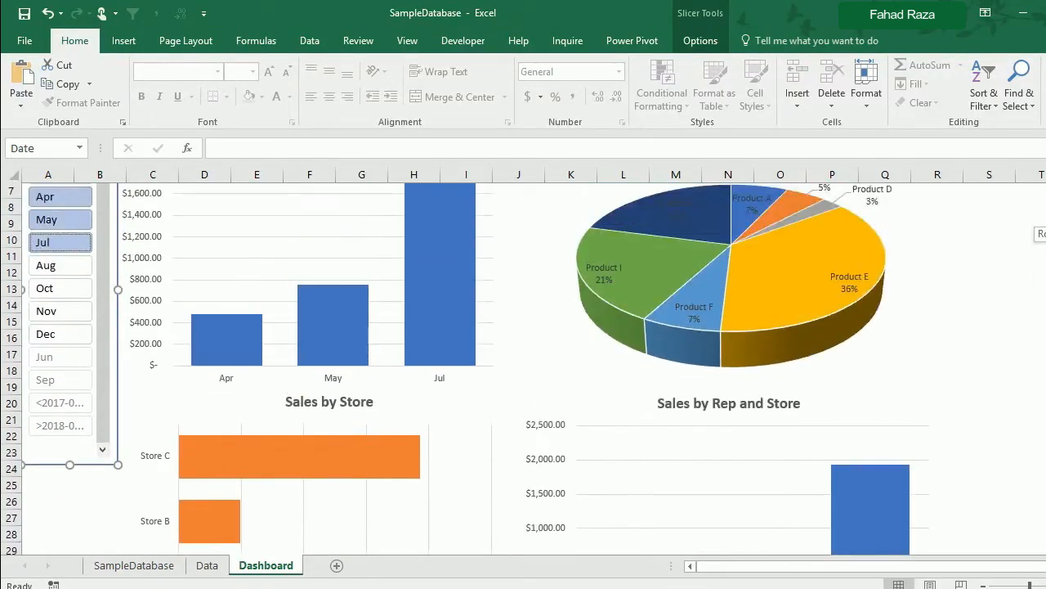
- Clear the Date, Store and Salesperson filters and review the complete dashboard
left_click(103, 254)
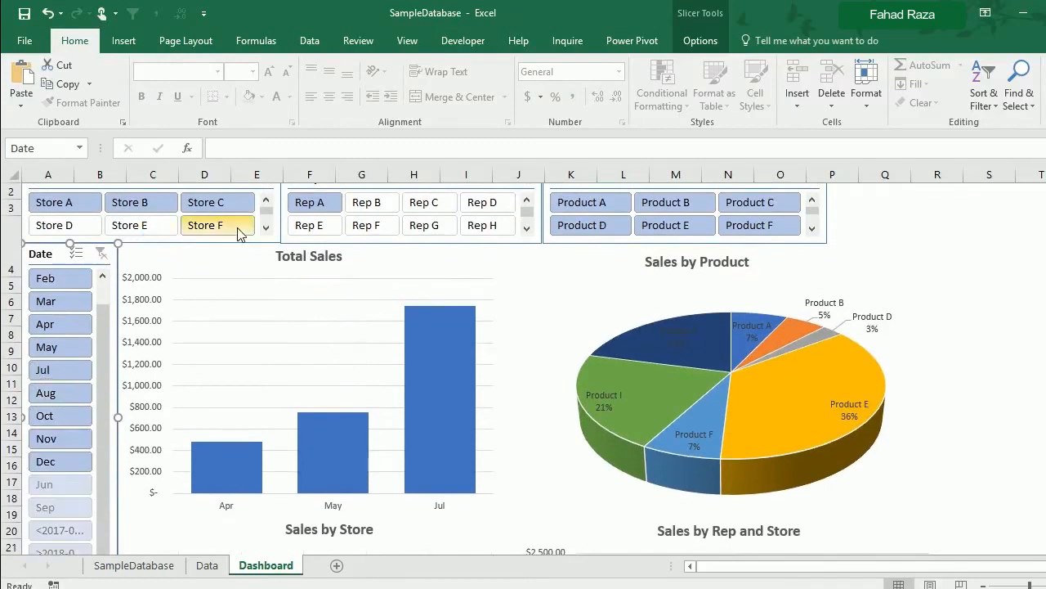
scroll(1038, 219, "up", 1)
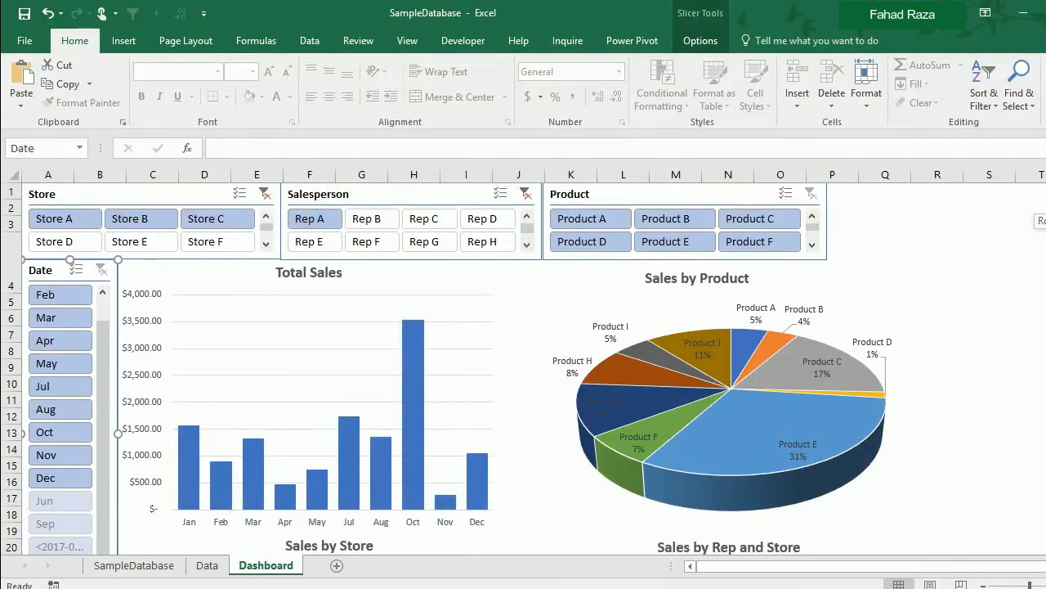
left_click(264, 194)
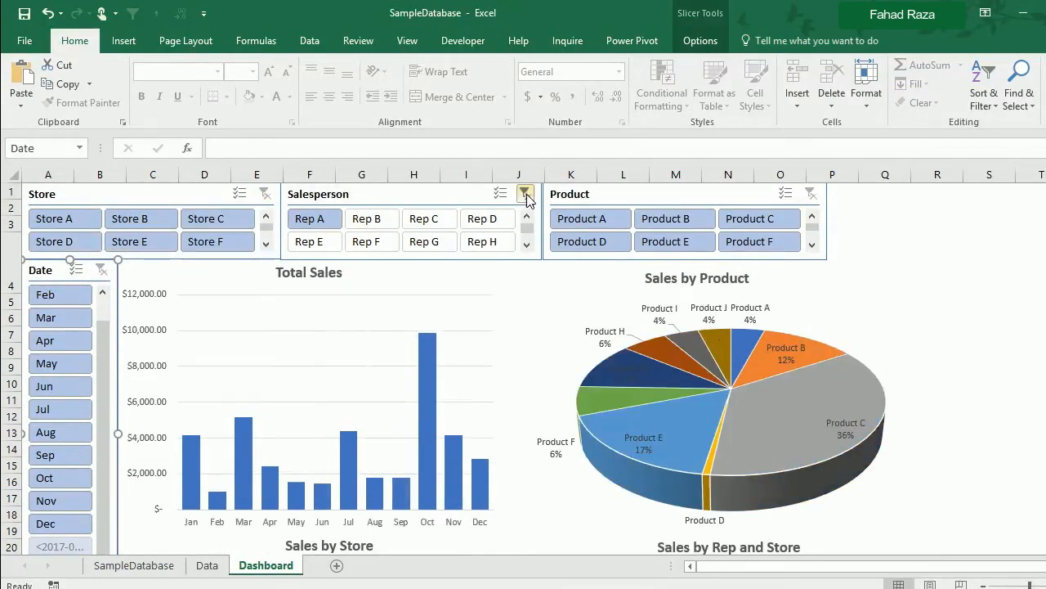
left_click(526, 192)
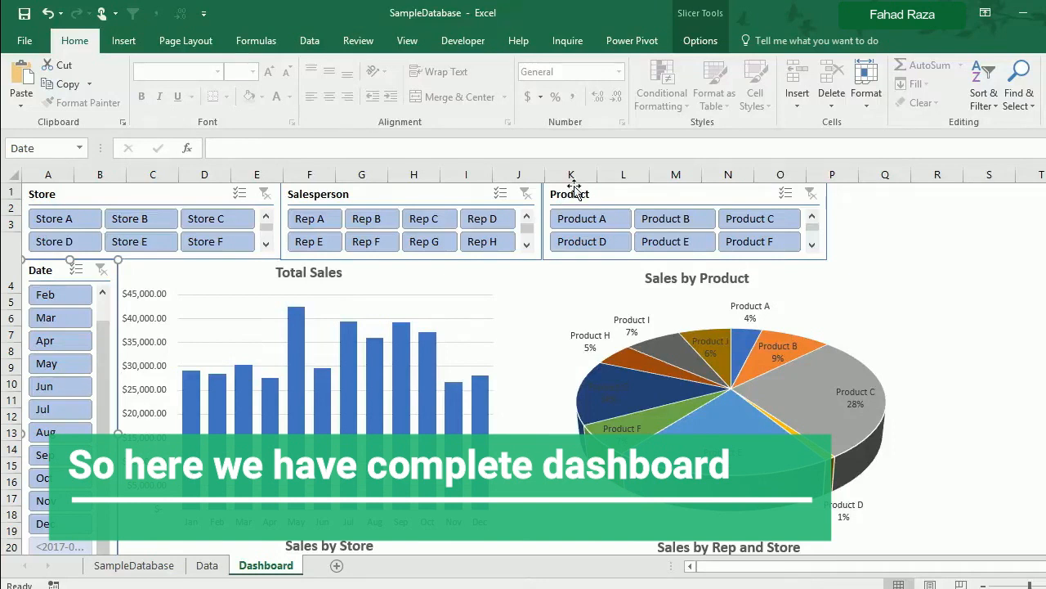
scroll(932, 282, "down", 3)
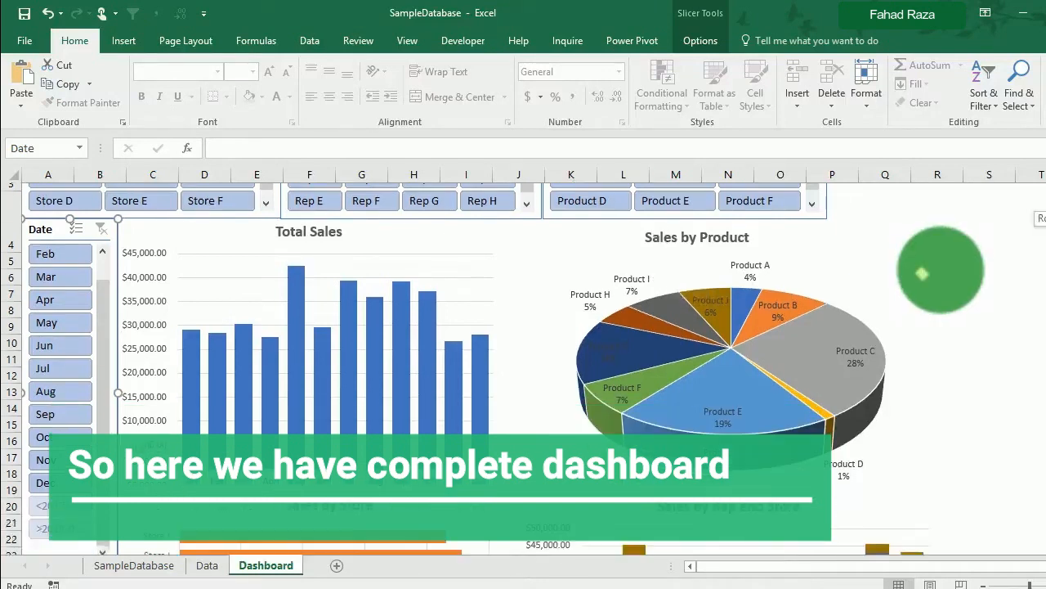
scroll(932, 282, "down", 1)
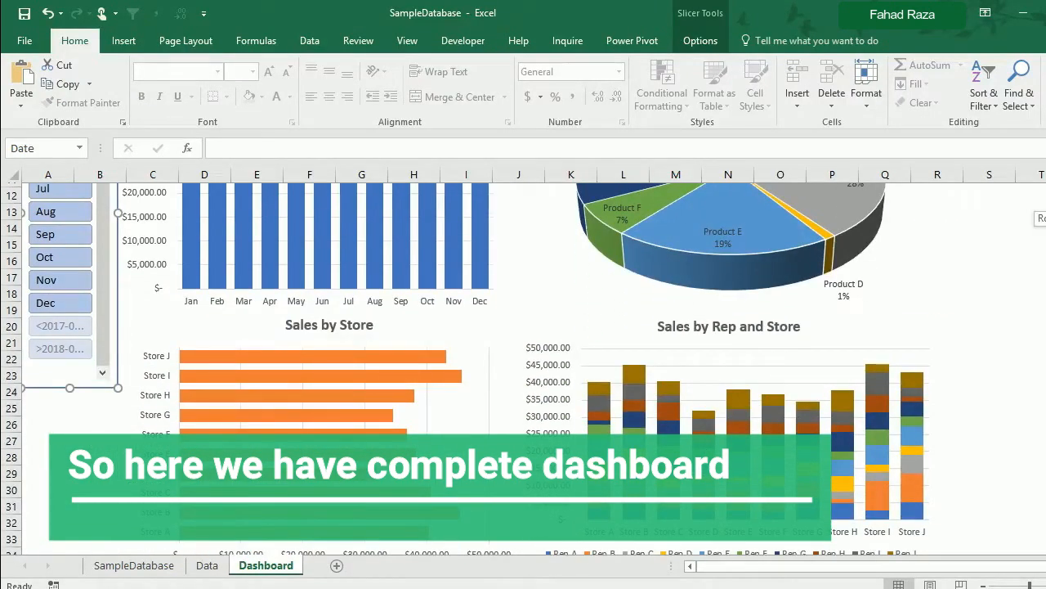
scroll(922, 273, "up", 4)
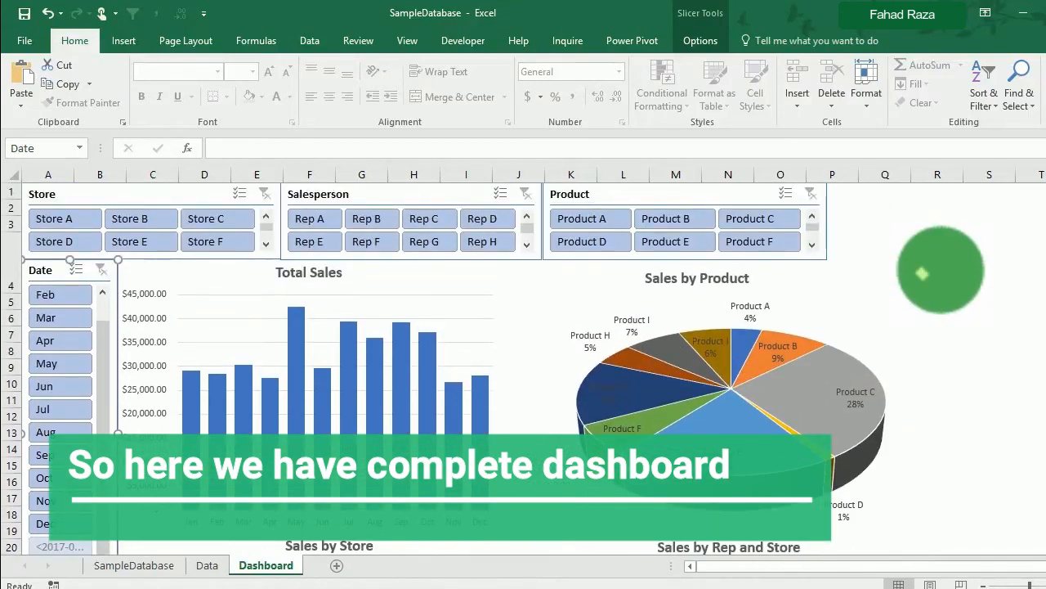